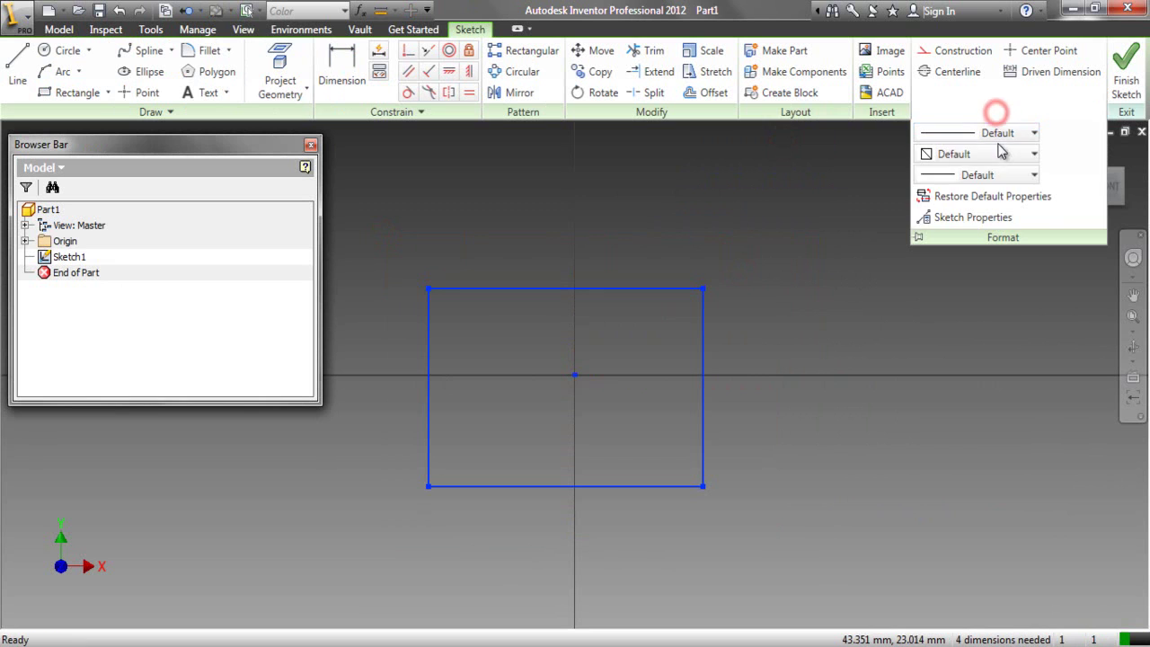
Set a line color for the selected rectangle's sketch lines and clear the selection.
click(998, 154)
click(965, 330)
click(714, 210)
click(512, 192)
Center the rectangle on the origin by aligning its left edge midpoint horizontally and its upper edge midpoint vertically with the center point.
click(448, 71)
click(430, 388)
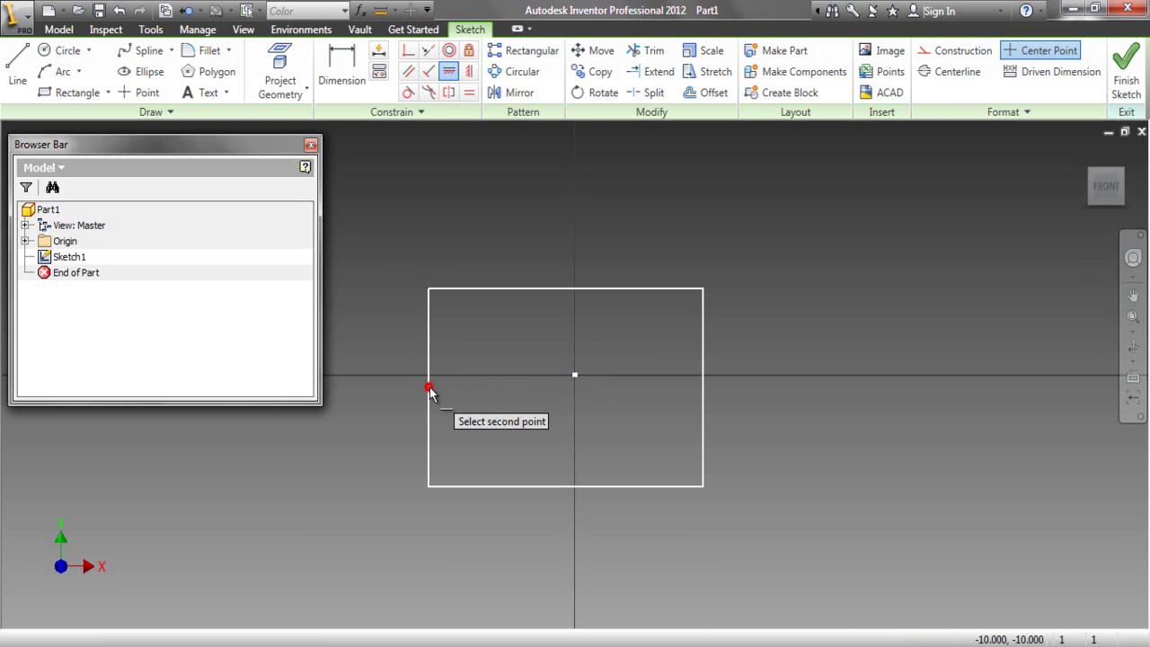
click(575, 374)
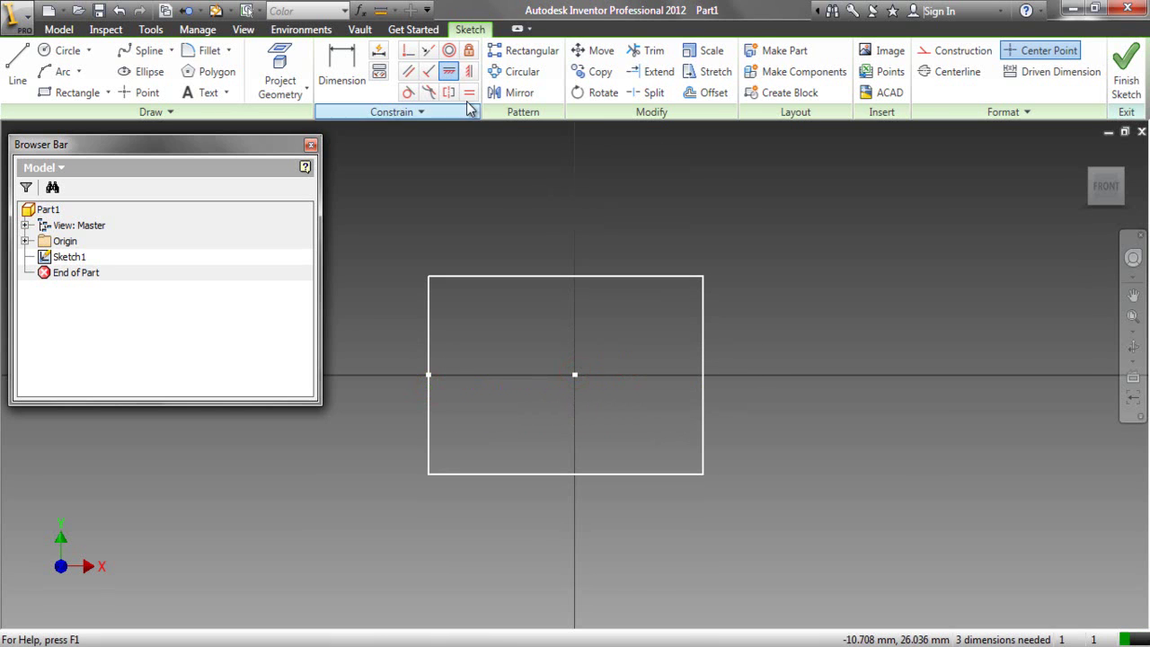
click(471, 73)
click(566, 276)
click(574, 375)
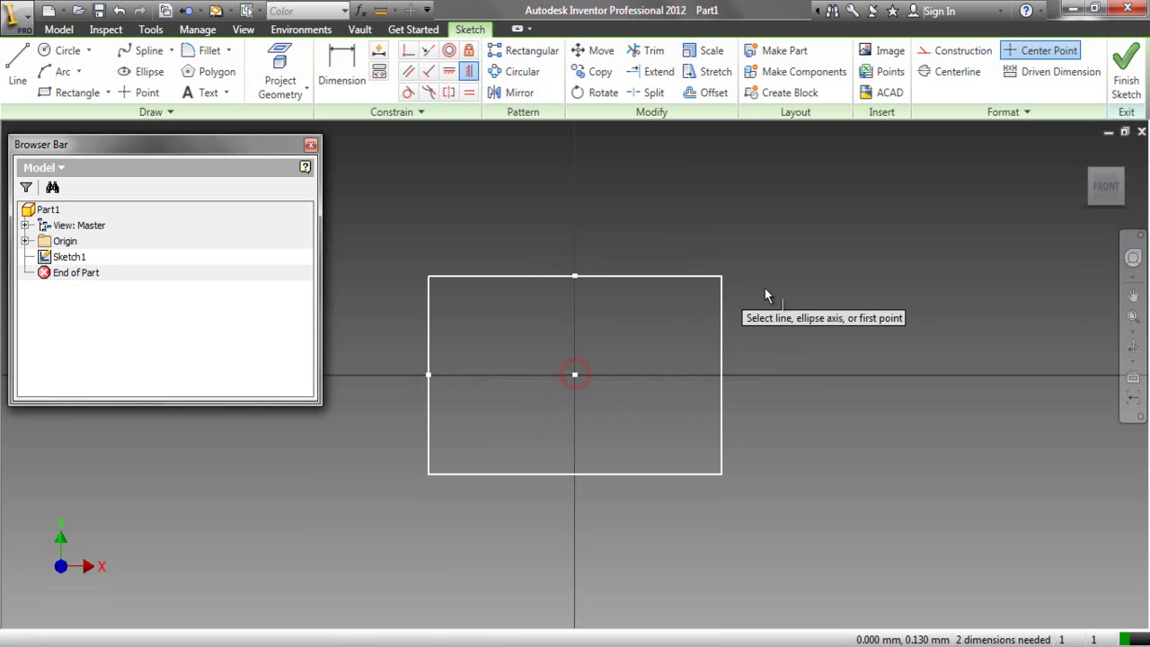
Dimension the rectangle 65 mm wide and 54 mm high.
right_click(810, 297)
click(768, 319)
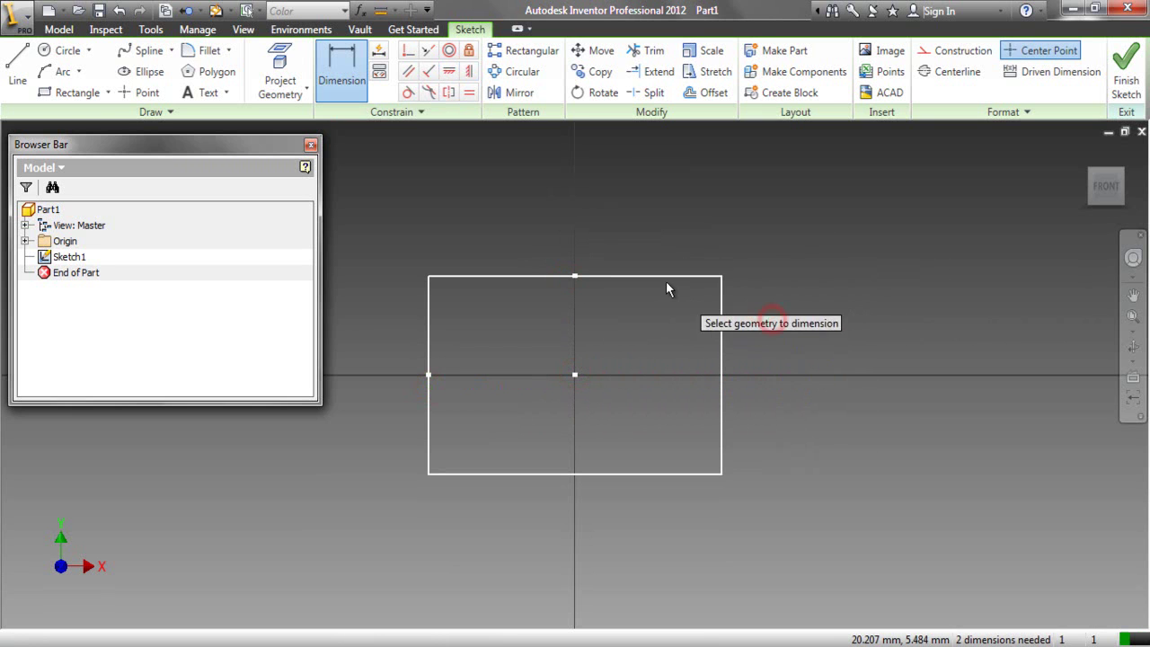
click(659, 276)
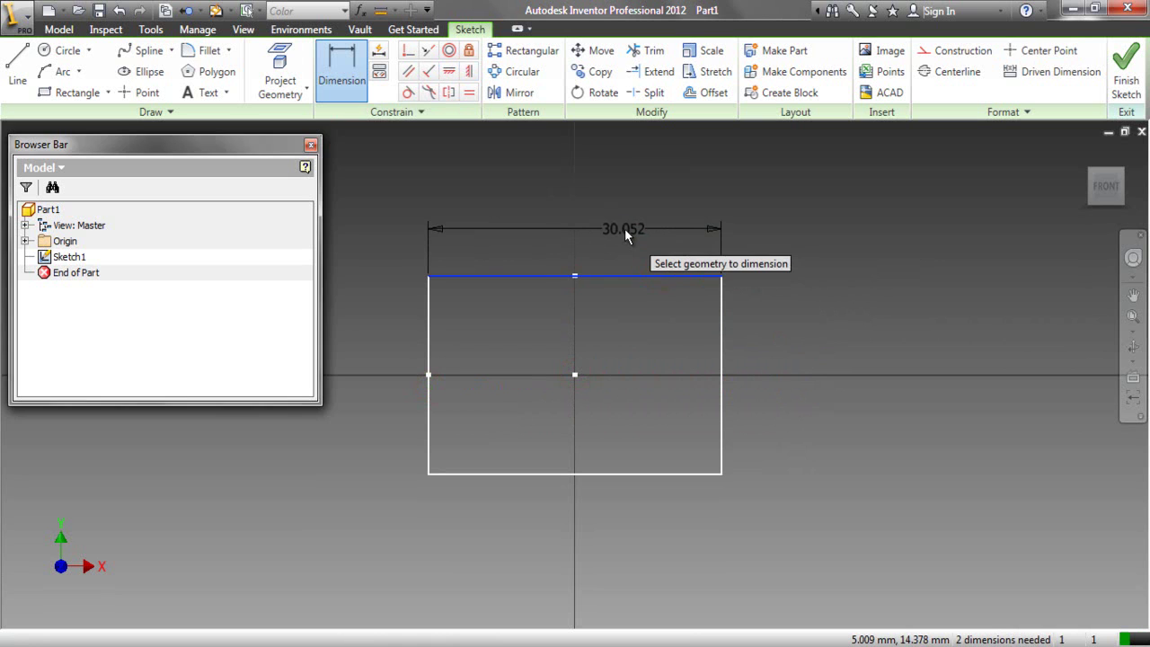
click(625, 228)
text(65)
key(Return)
click(891, 339)
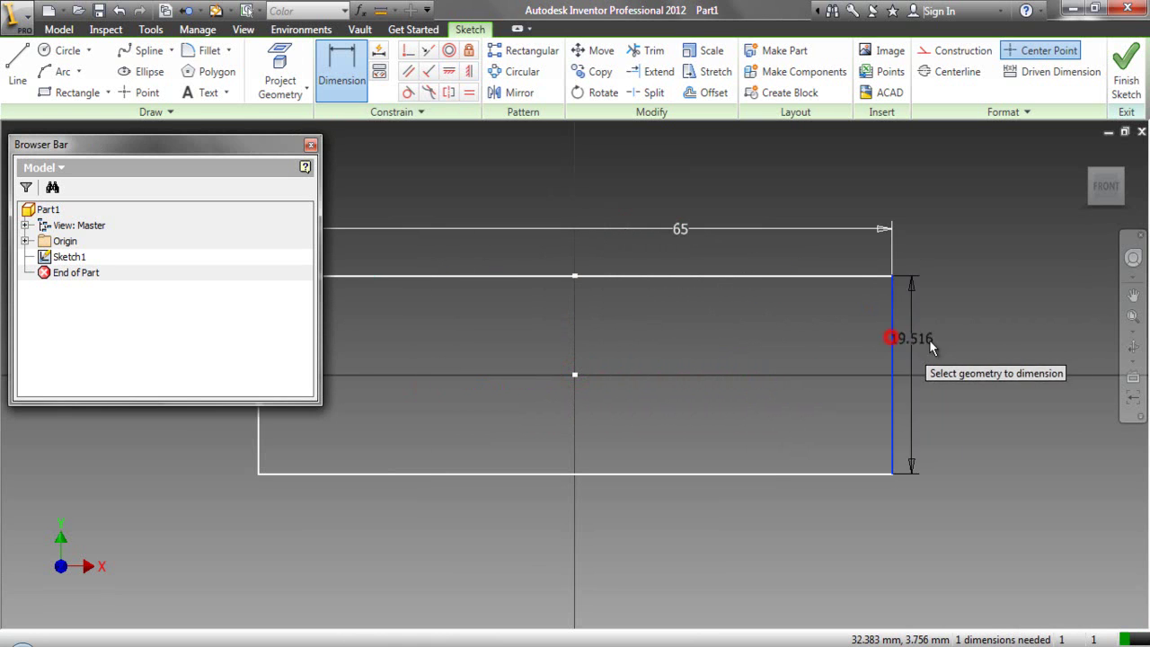
click(983, 348)
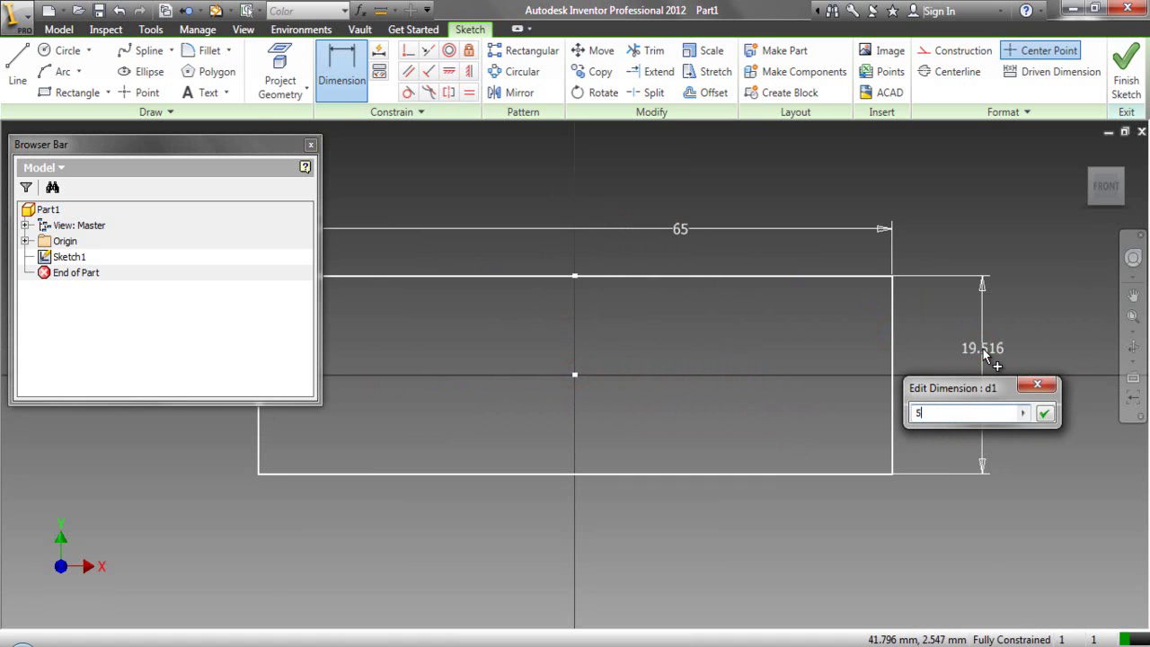
text(54)
key(Return)
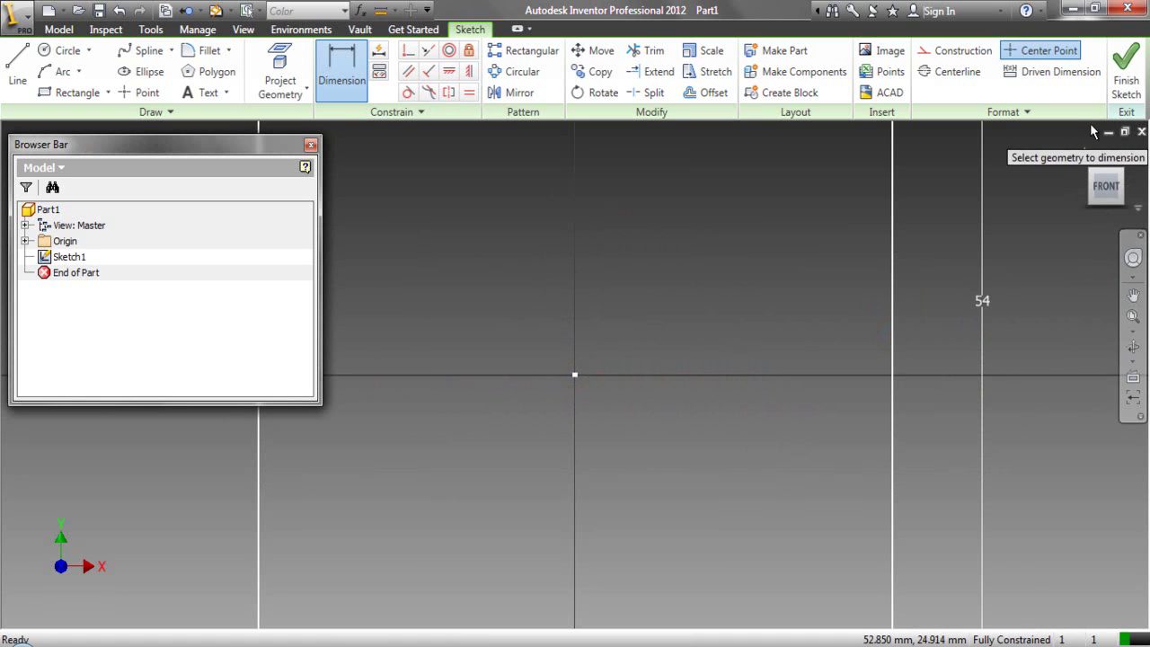
Finish the sketch and extrude the rectangle symmetrically by 55 mm as a new solid.
click(1095, 177)
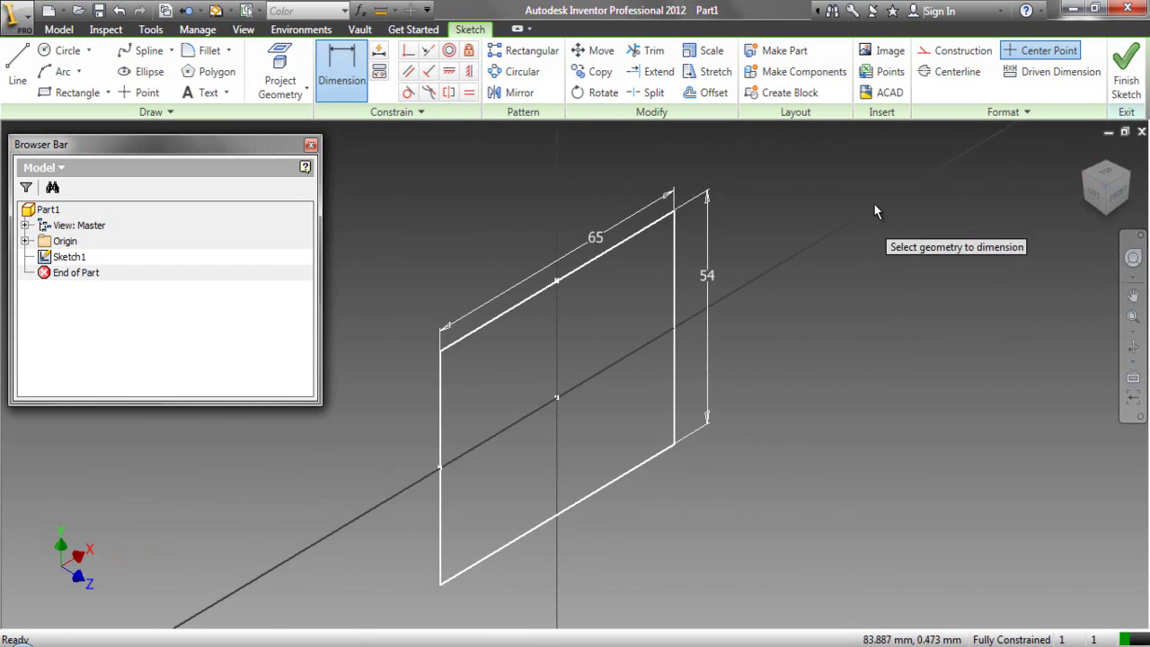
click(1126, 72)
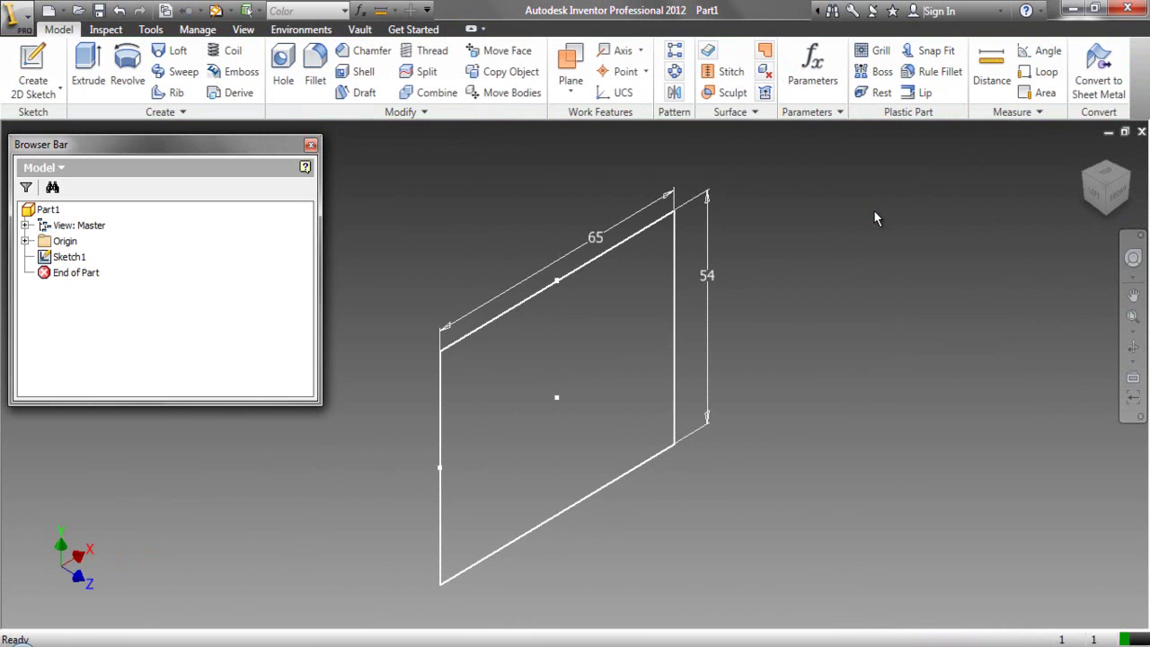
click(676, 270)
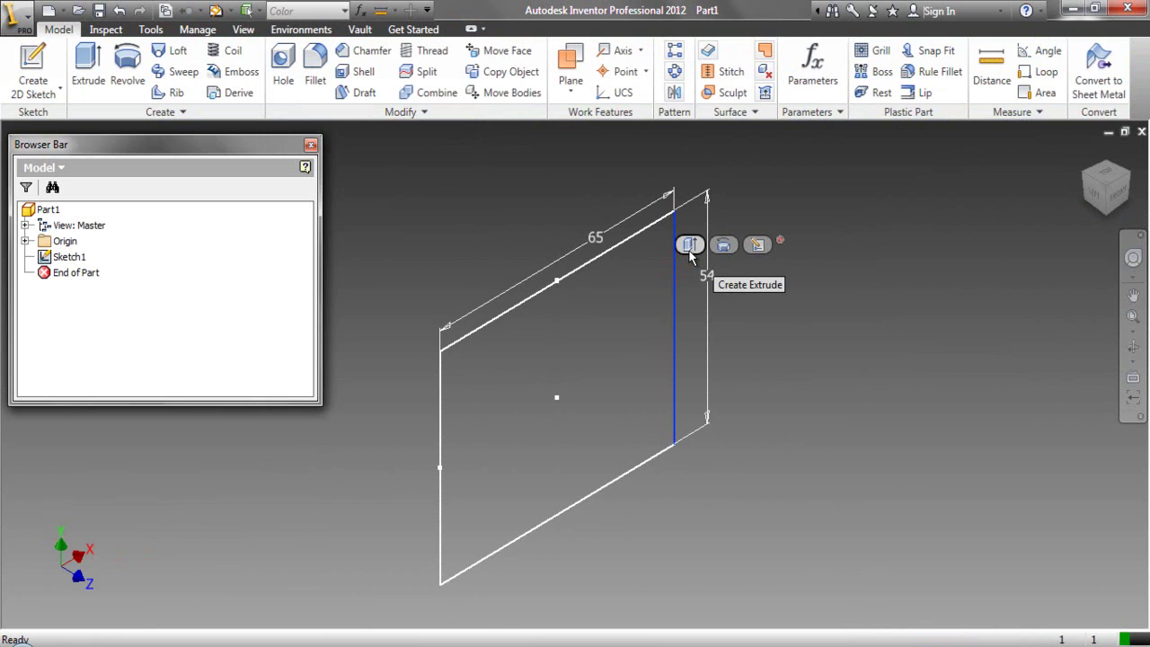
key(e)
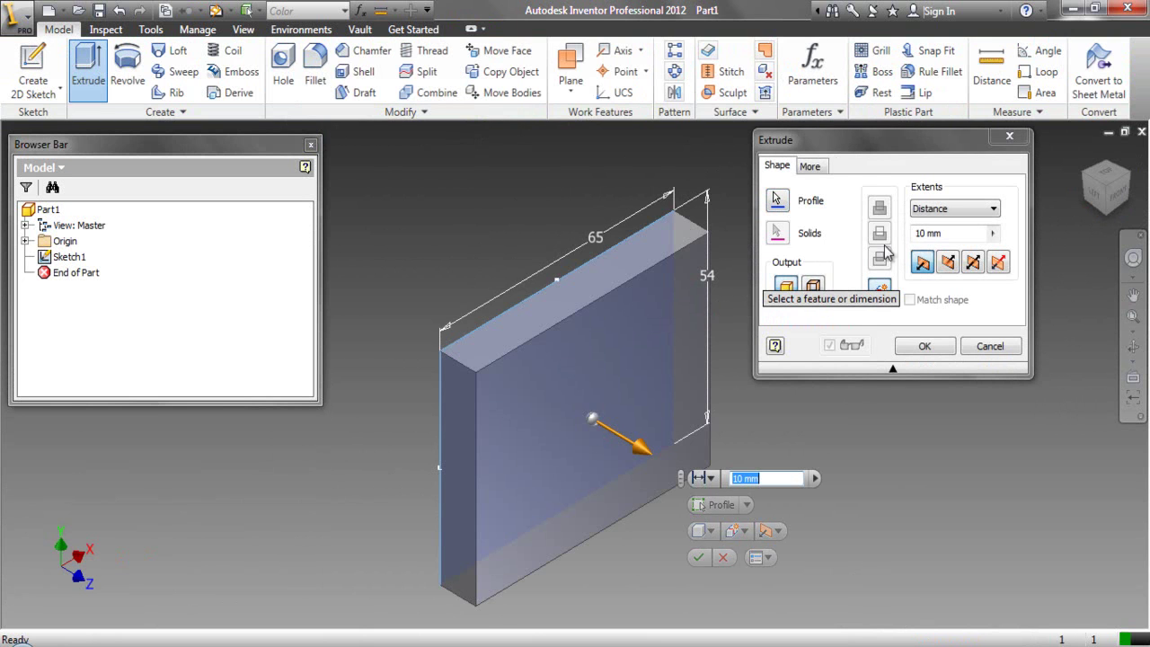
click(973, 265)
click(949, 234)
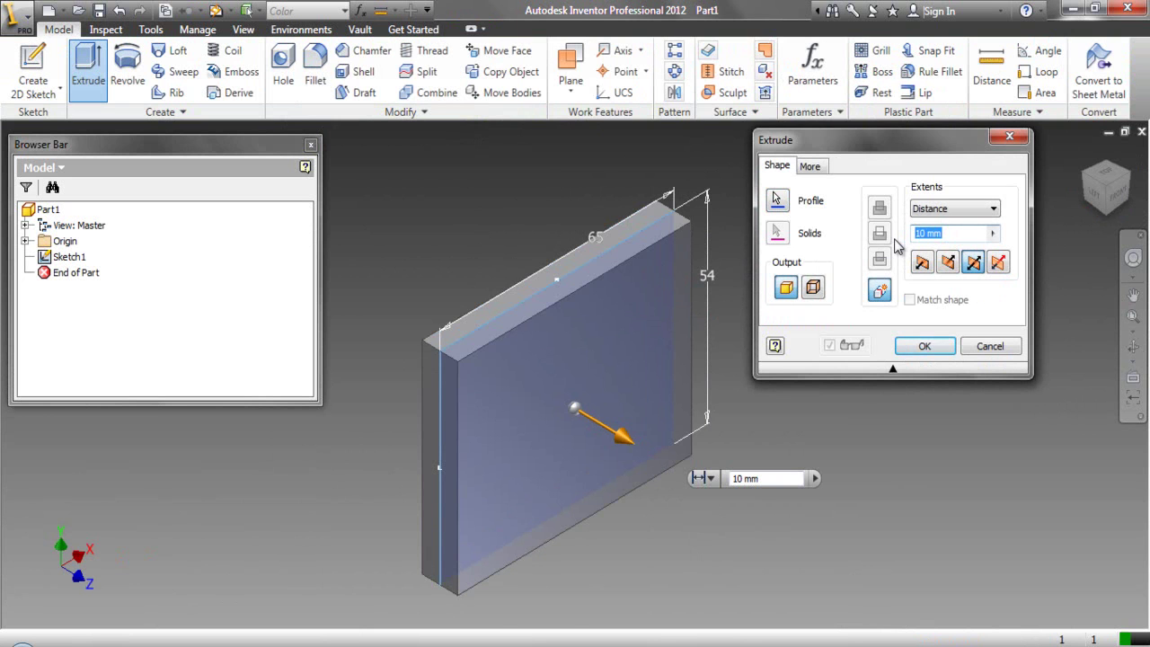
text(55)
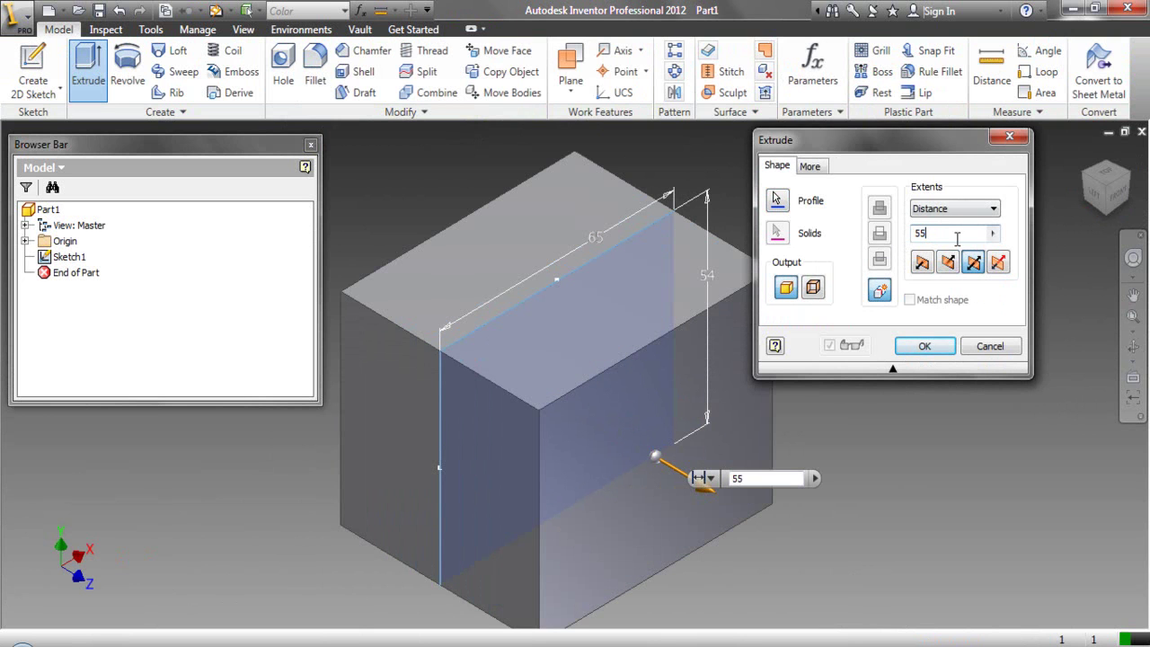
click(925, 346)
Change the block's color to Beige (PC).
click(1132, 315)
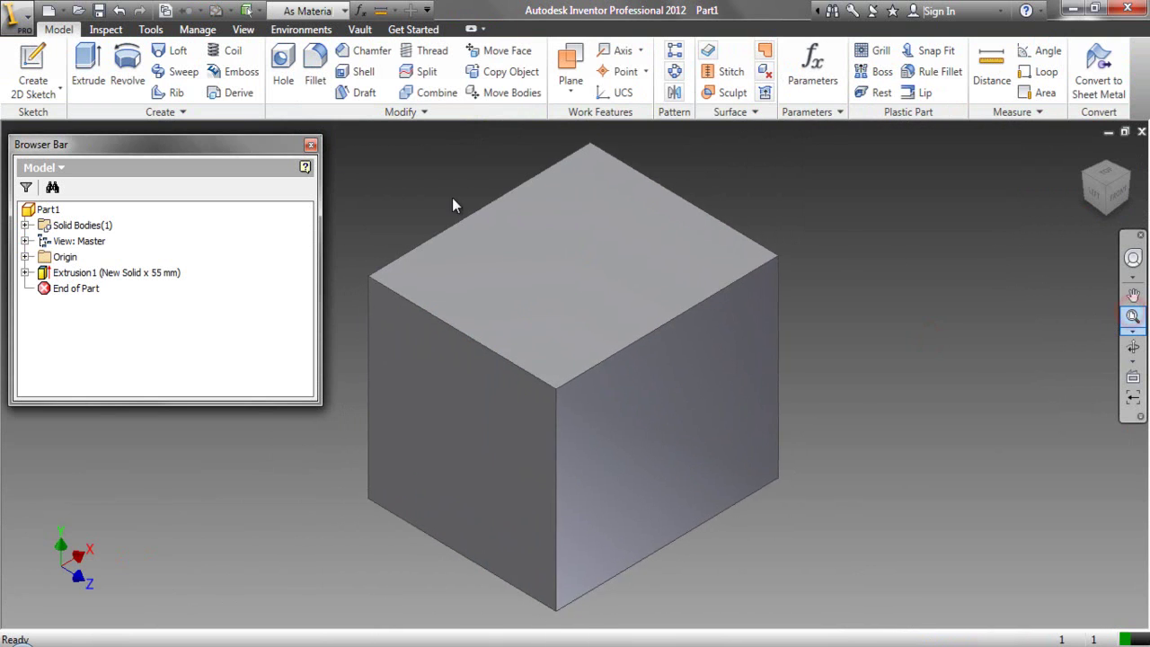
click(294, 9)
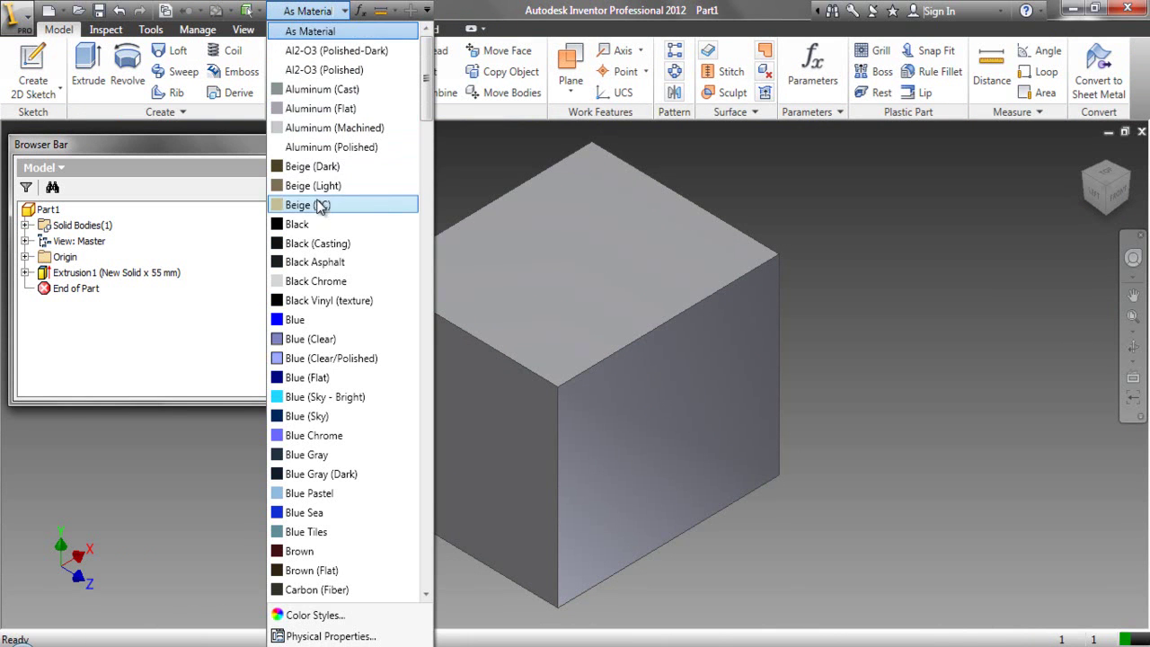
click(317, 203)
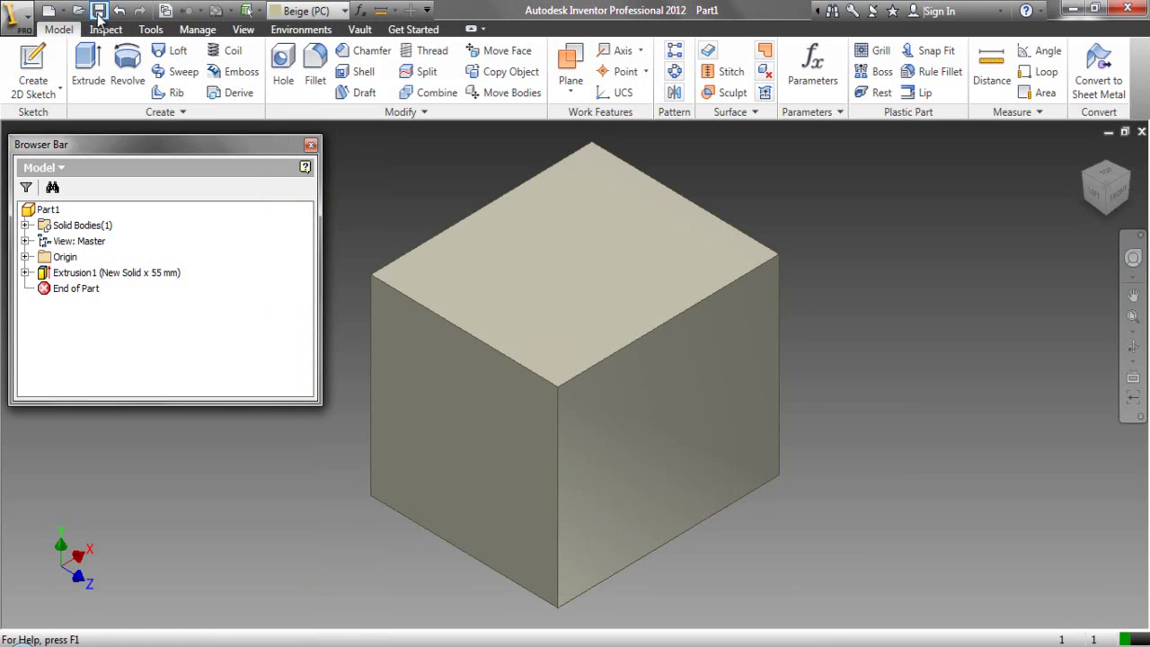
Start saving the part, create a folder named Anchor Slide for it, copy that name and open the folder.
click(98, 11)
click(800, 220)
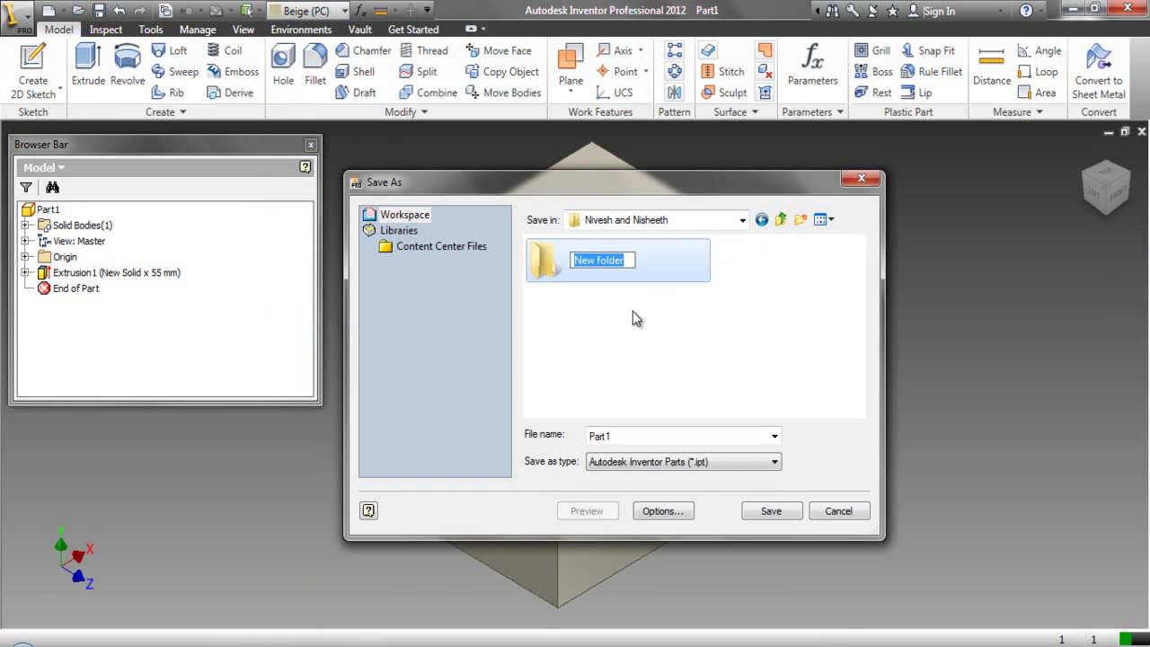
text(Anch)
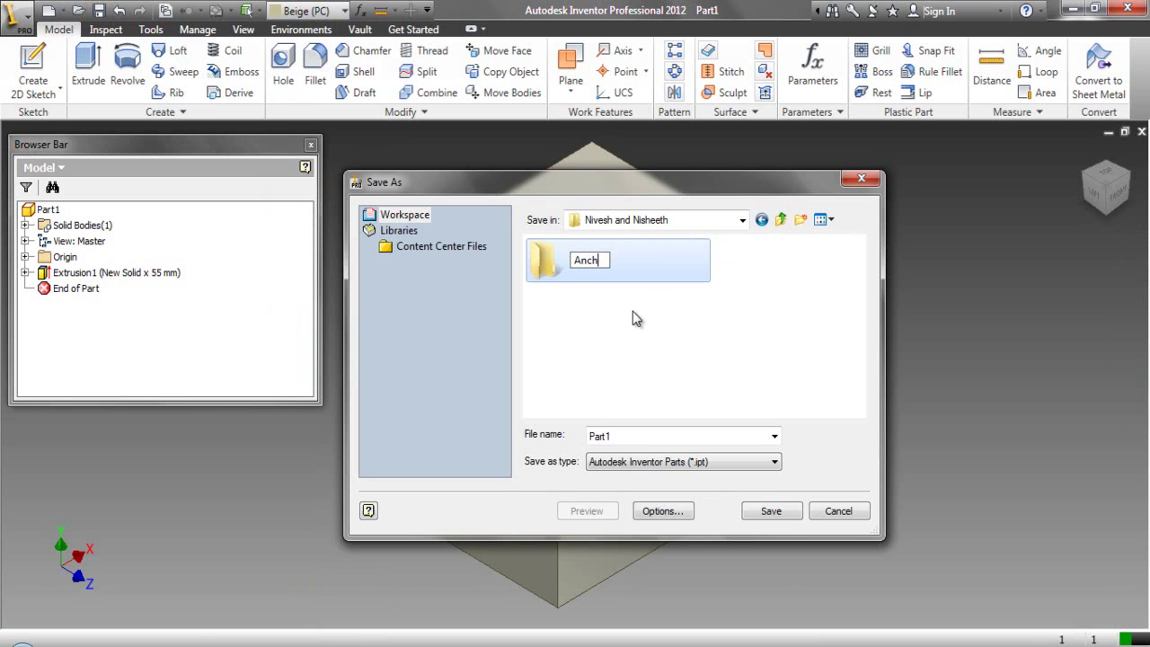
text(or Slide)
key(ctrl+a)
key(ctrl+c)
click(632, 315)
double_click(605, 274)
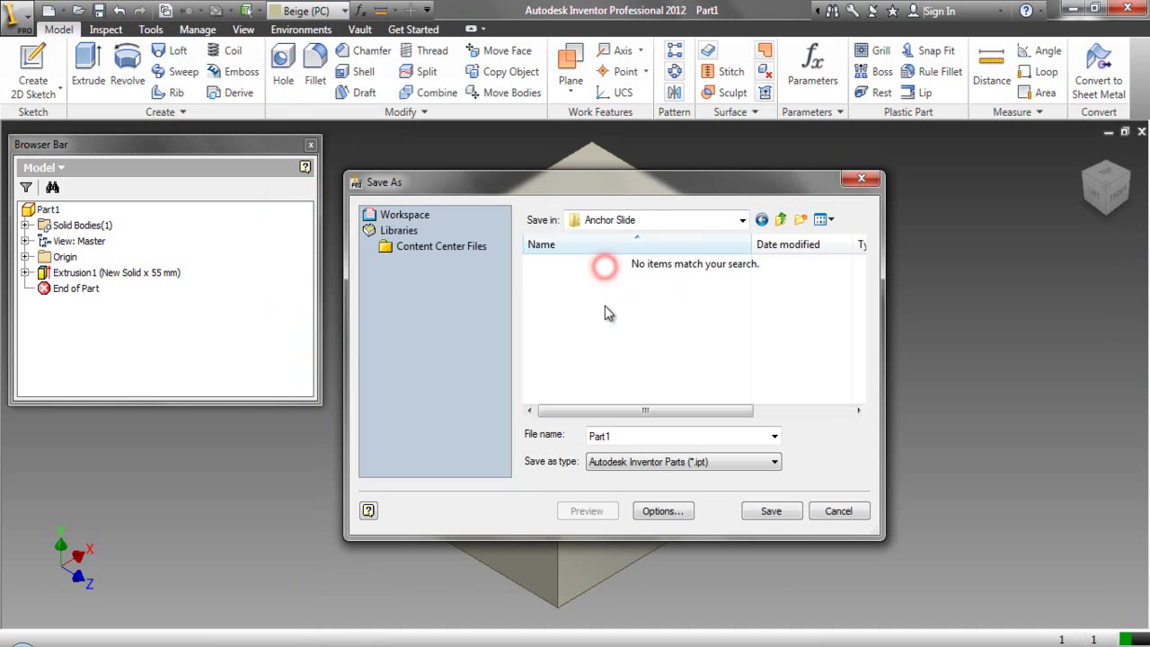
Save the part as Anchor Slide, pasting the copied folder name as the file name.
right_click(719, 434)
click(760, 263)
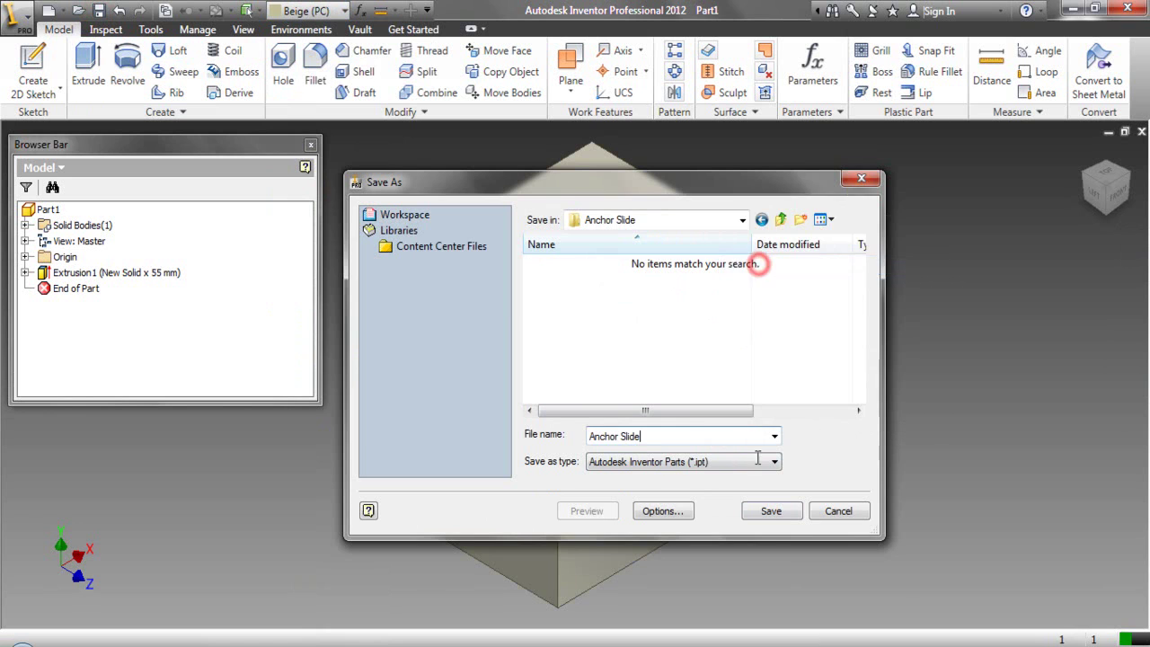
click(772, 511)
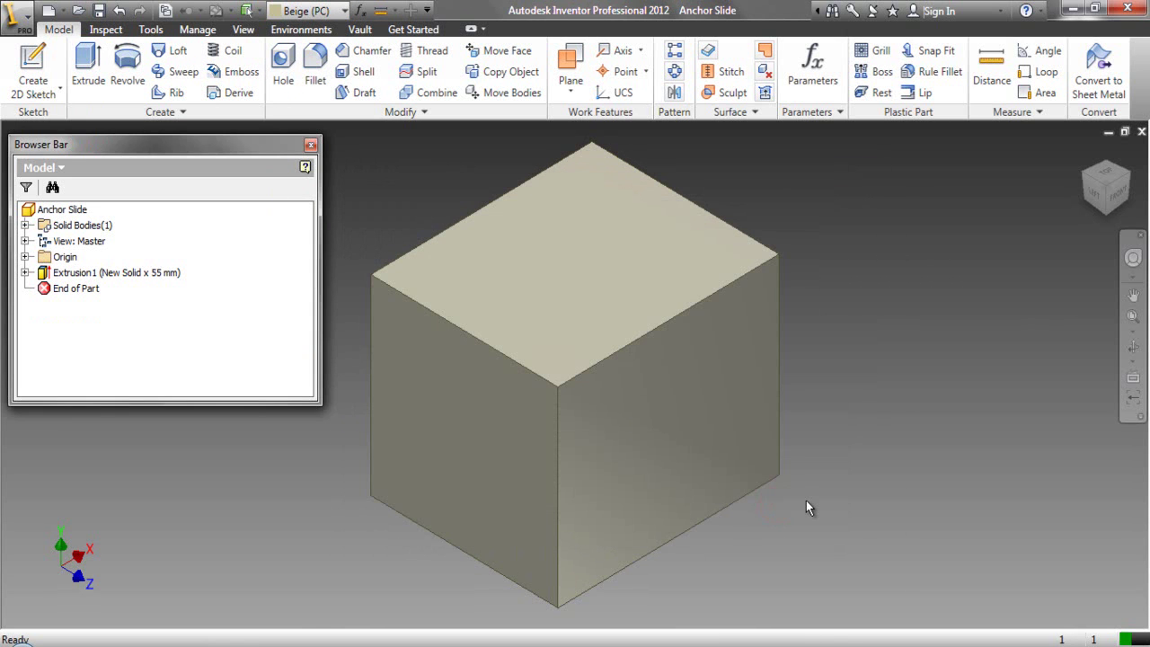
Start a sketch on the block's front face, view it head-on and project the cut edges as construction lines.
click(646, 428)
click(729, 407)
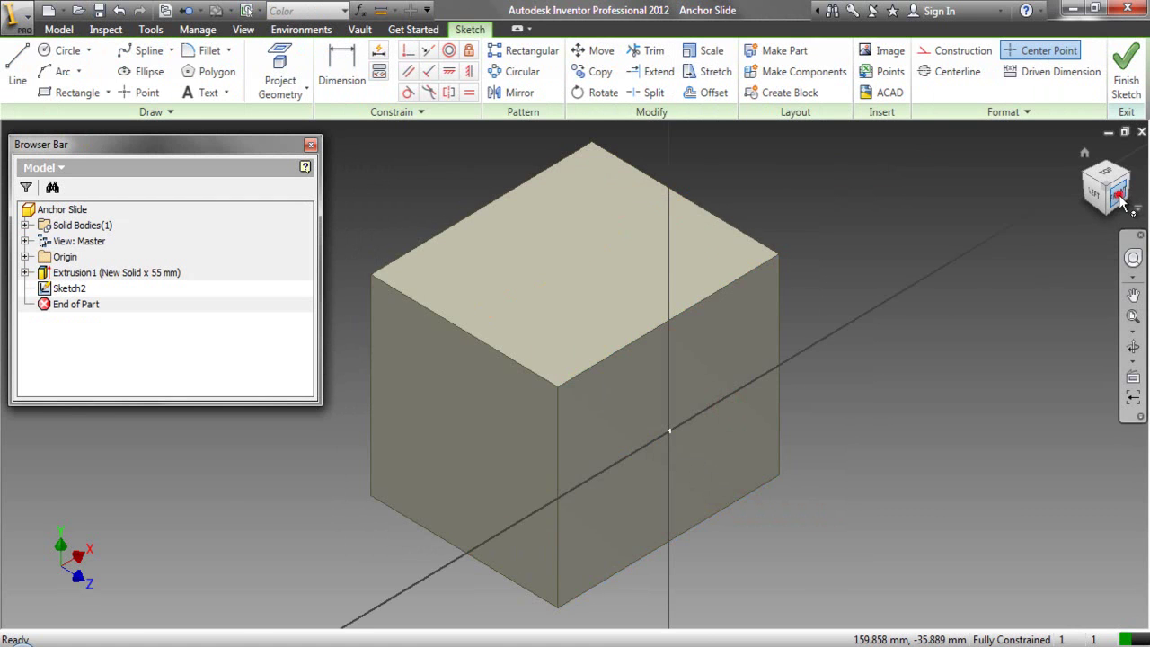
click(1119, 195)
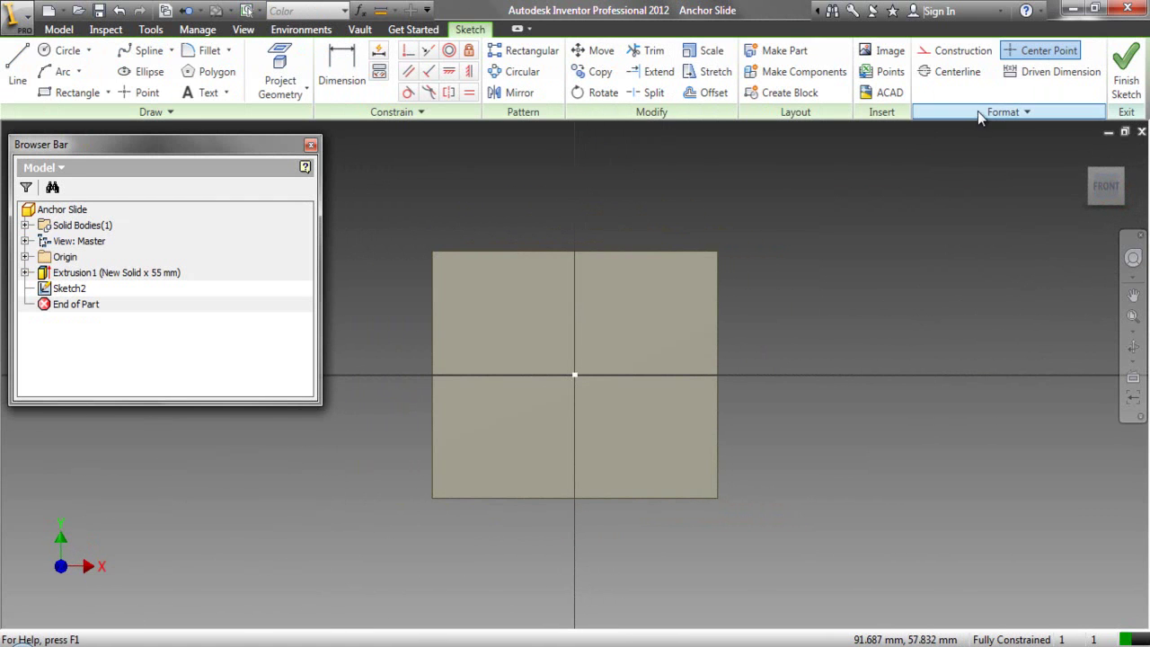
click(280, 86)
click(295, 155)
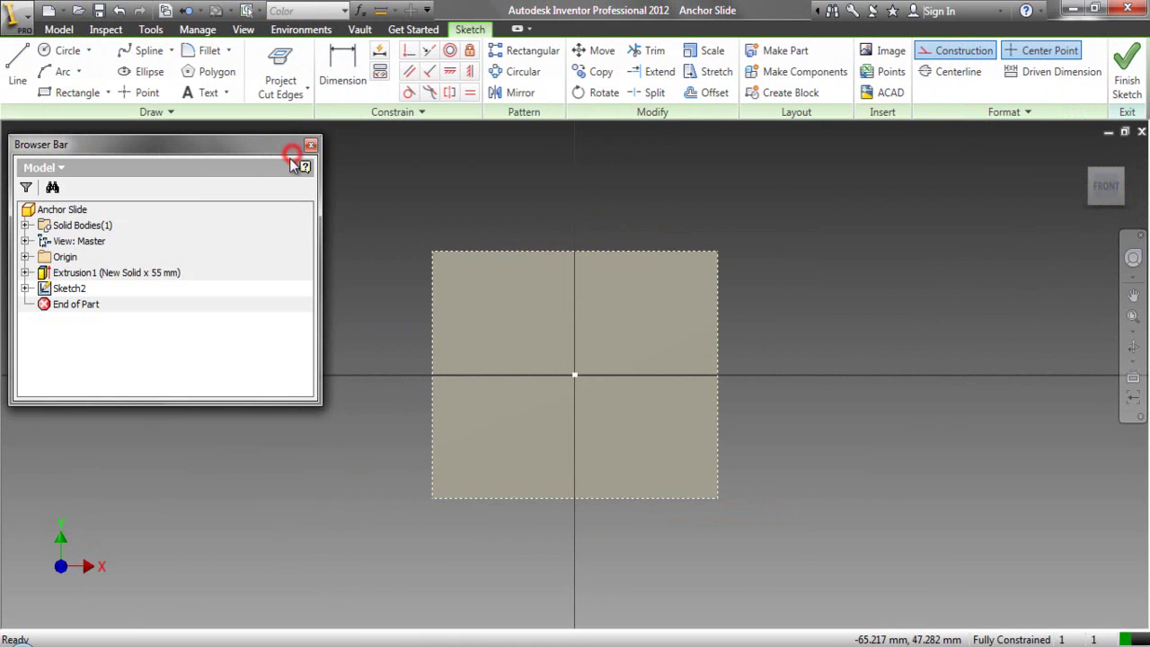
Project the origin's YZ and XZ planes into the sketch as construction lines.
click(25, 257)
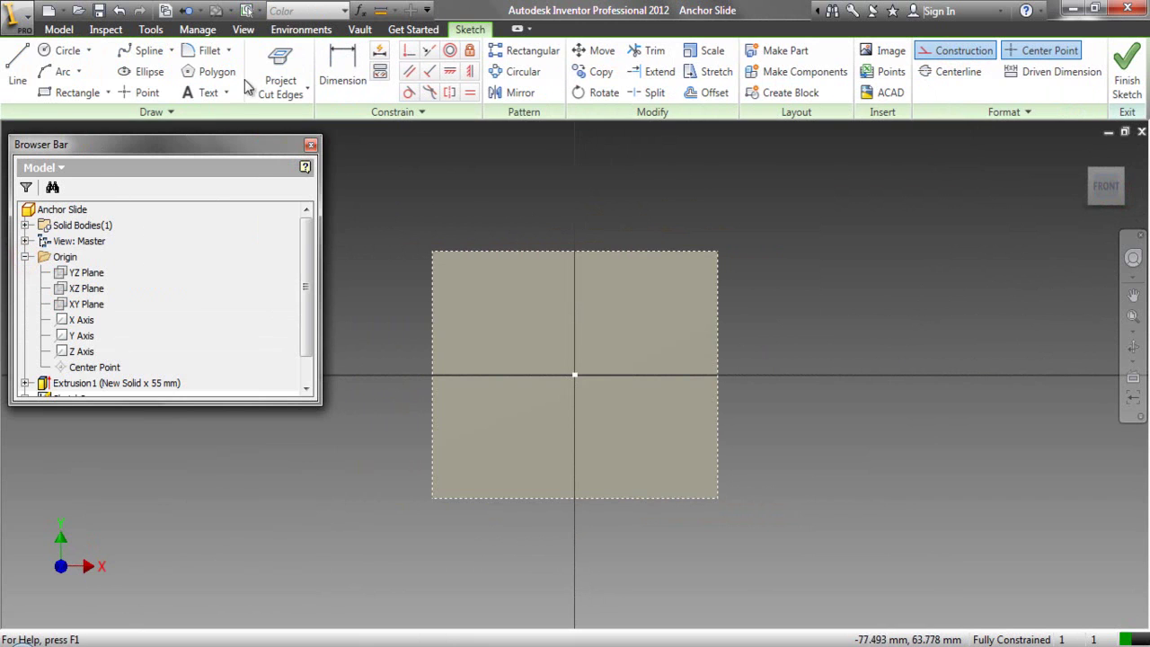
click(275, 90)
click(277, 121)
click(90, 274)
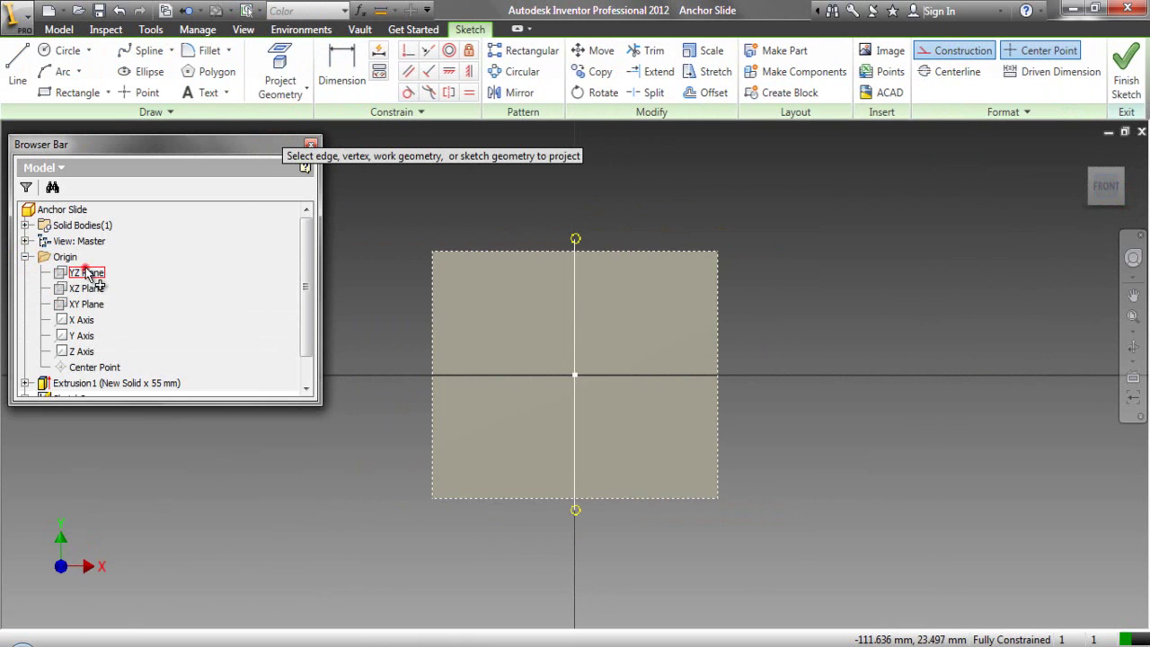
click(88, 287)
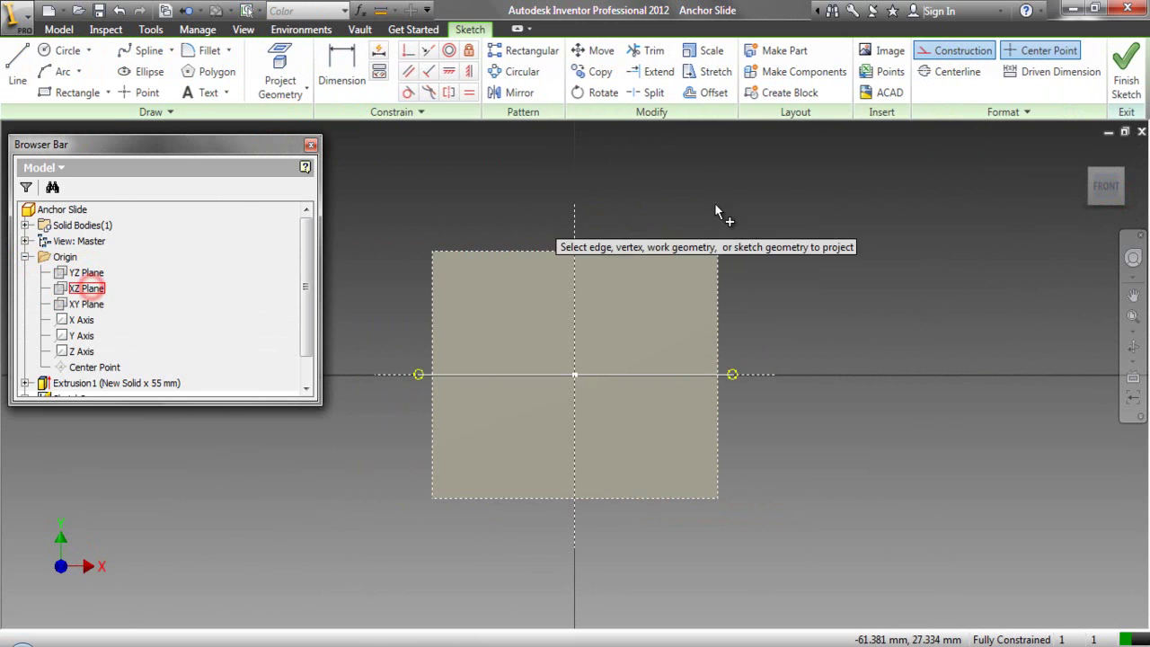
right_click(850, 207)
click(773, 205)
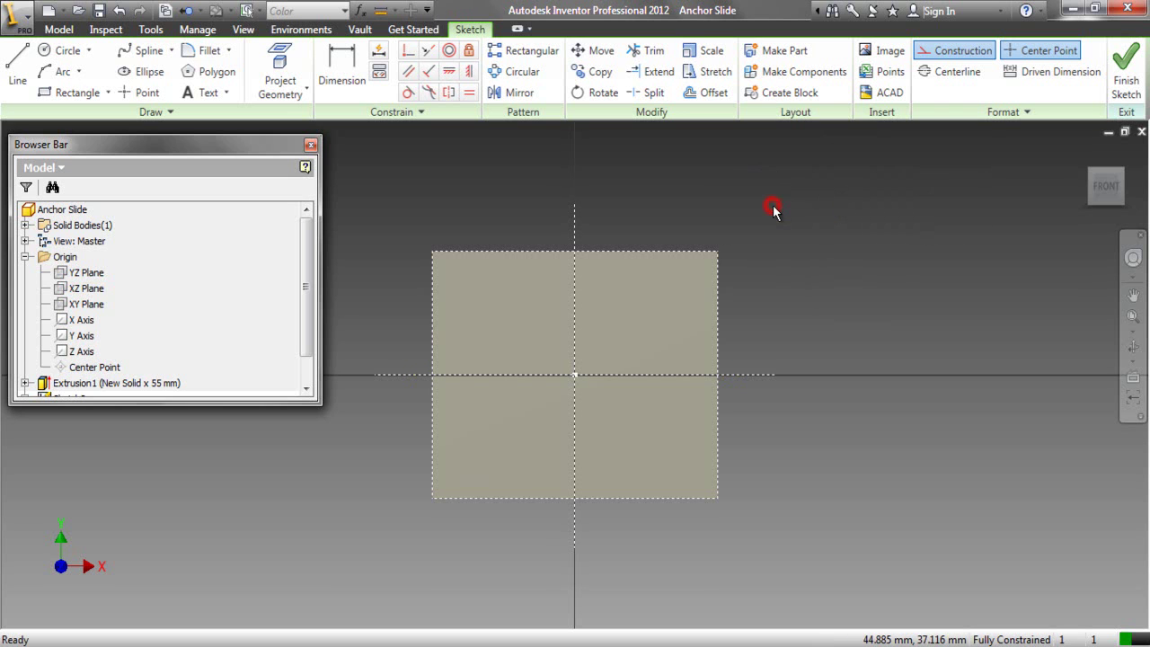
Draw a circle centered on the vertical projected line, above the origin and extending past the face's upper edge.
click(56, 51)
click(575, 331)
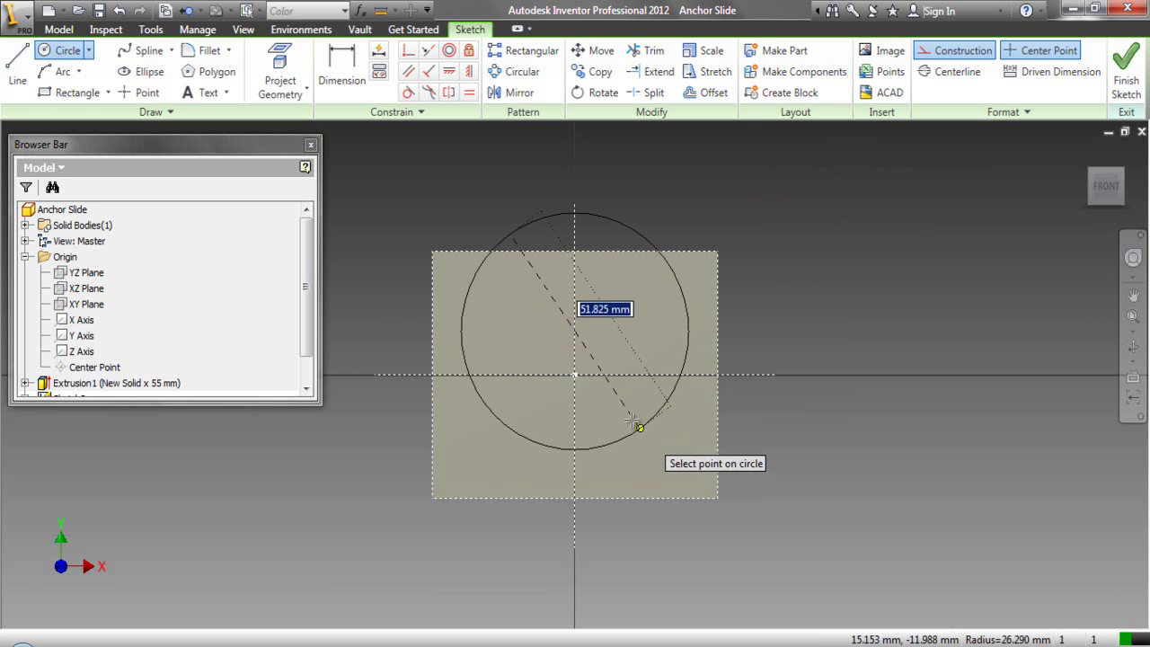
click(630, 417)
right_click(685, 179)
click(615, 180)
Convert the circle from construction to regular geometry and turn off construction mode.
click(612, 235)
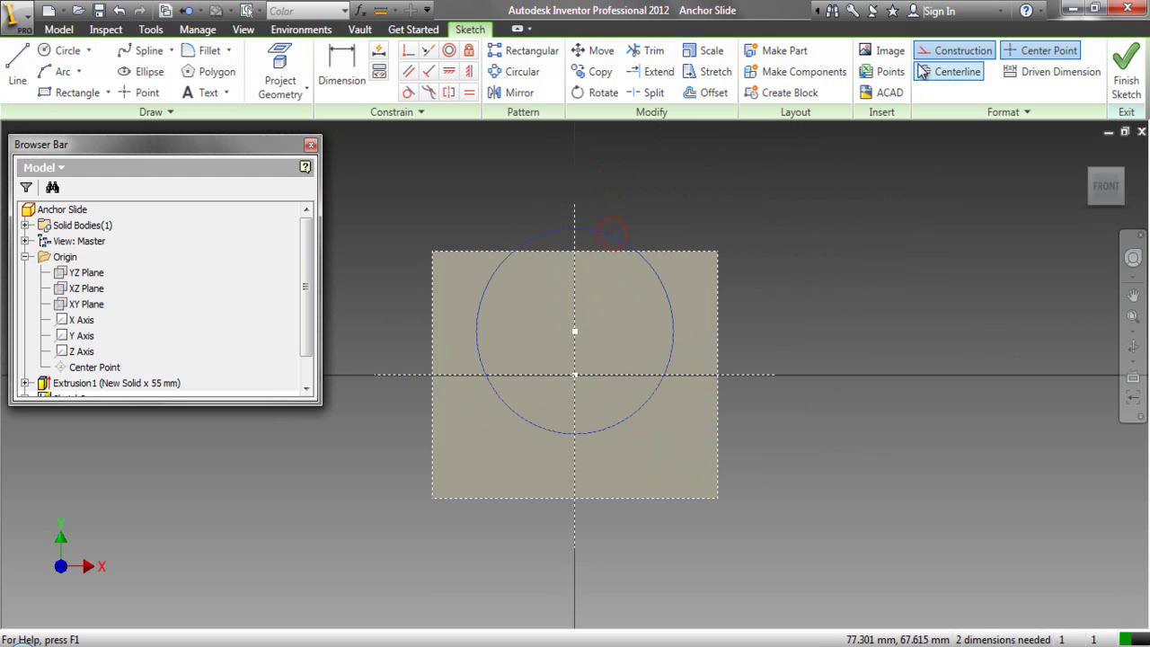
click(937, 49)
click(905, 222)
click(961, 47)
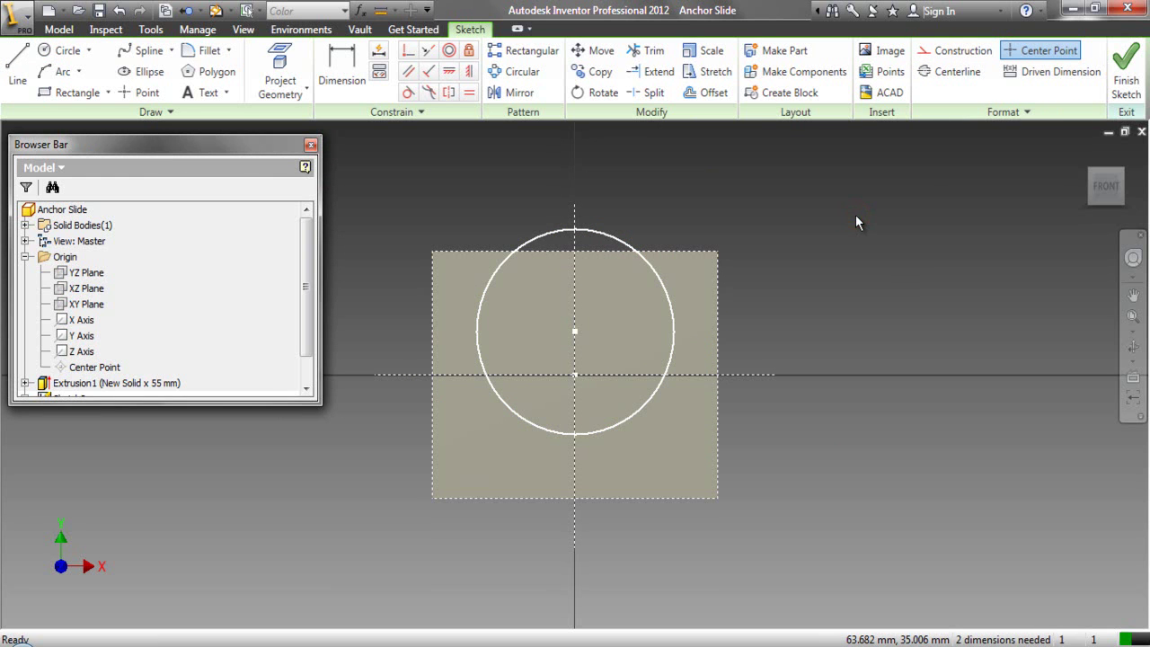
Draw a two-point rectangle overlapping the circle's lower part, with its lower side on the face's bottom edge.
click(65, 92)
click(459, 317)
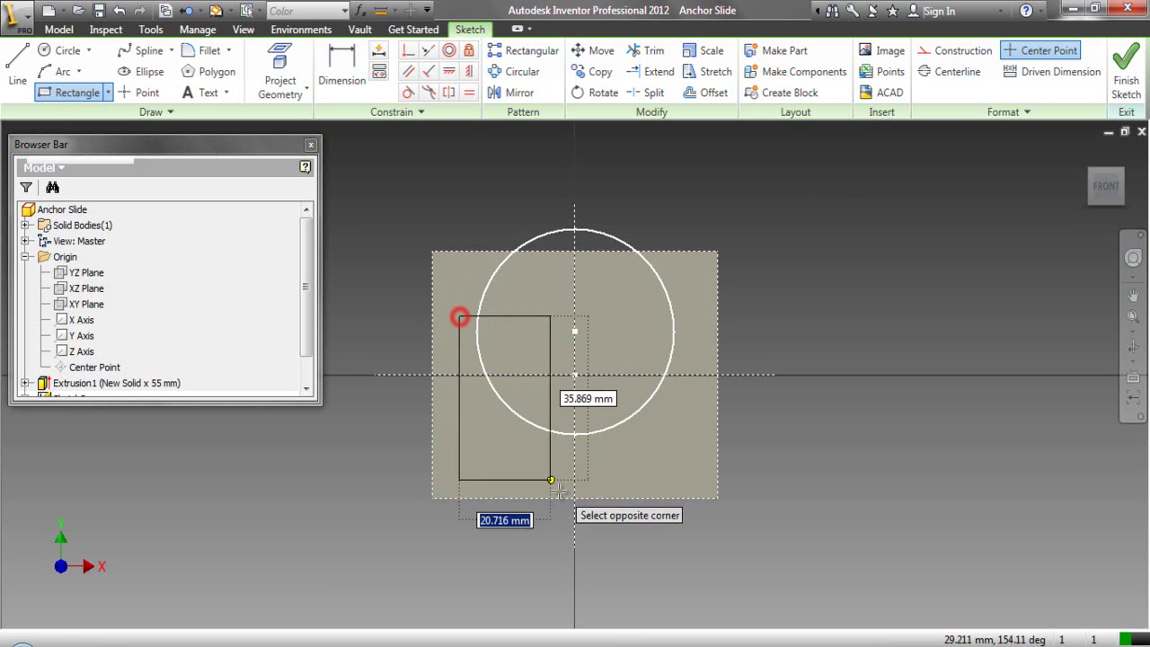
click(660, 498)
right_click(693, 159)
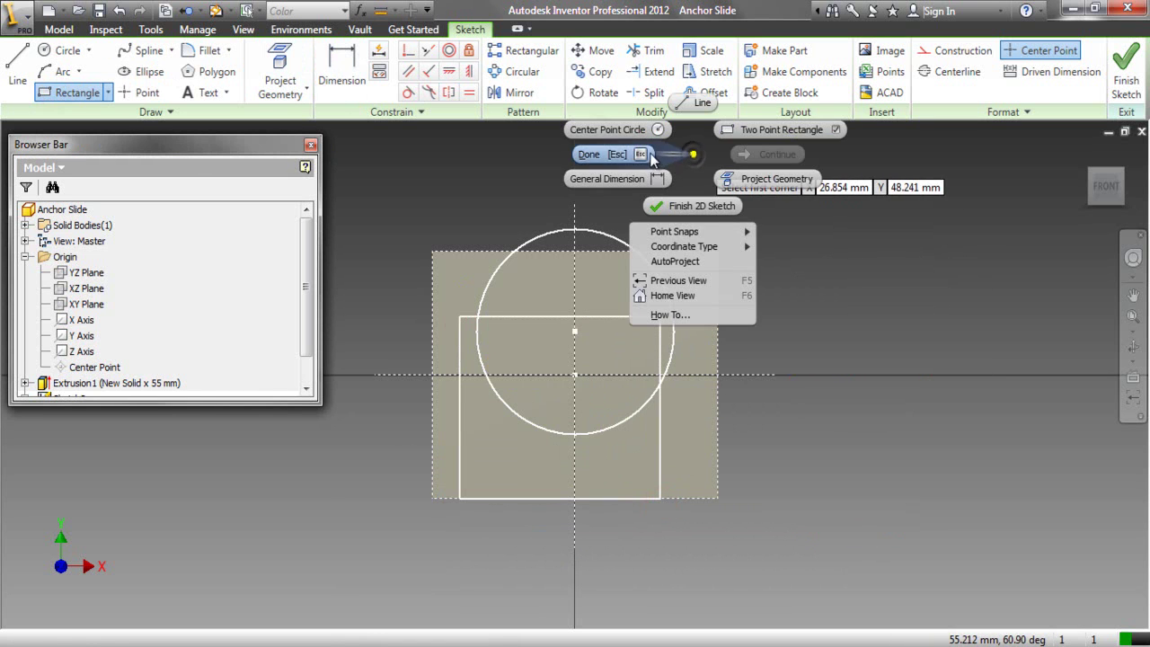
click(638, 153)
Constrain the midpoint of the rectangle's upper side coincident with the vertical projected line.
click(408, 52)
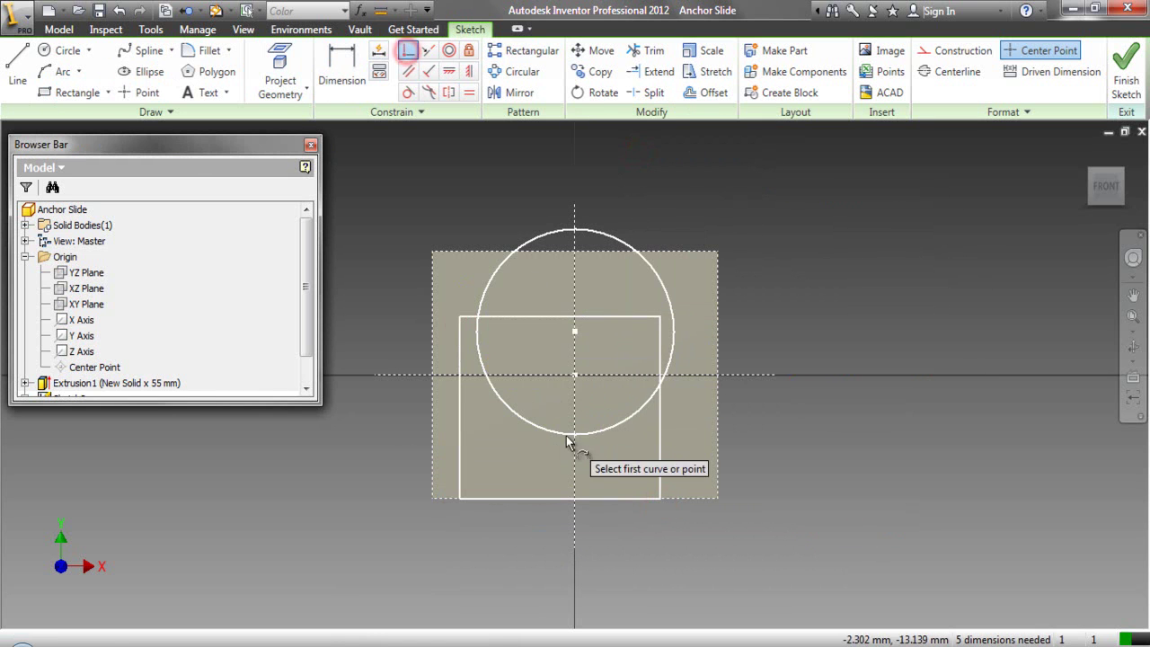
click(559, 316)
click(575, 295)
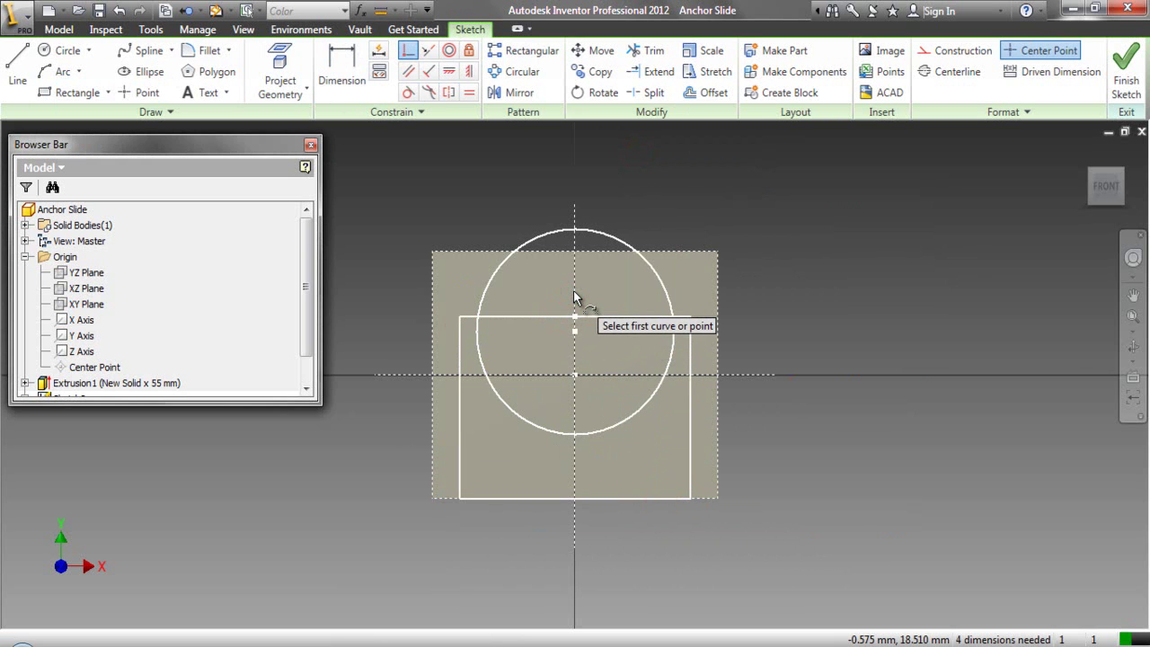
Dimension the rectangle's width between its two vertical sides as 40 mm.
click(341, 67)
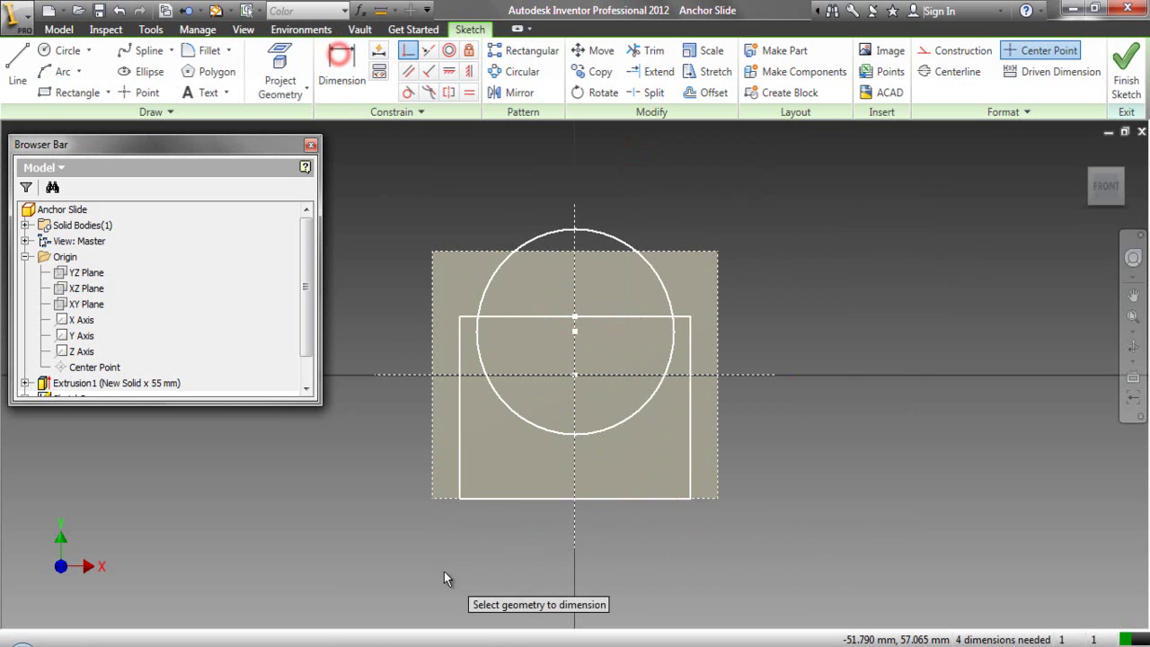
click(459, 433)
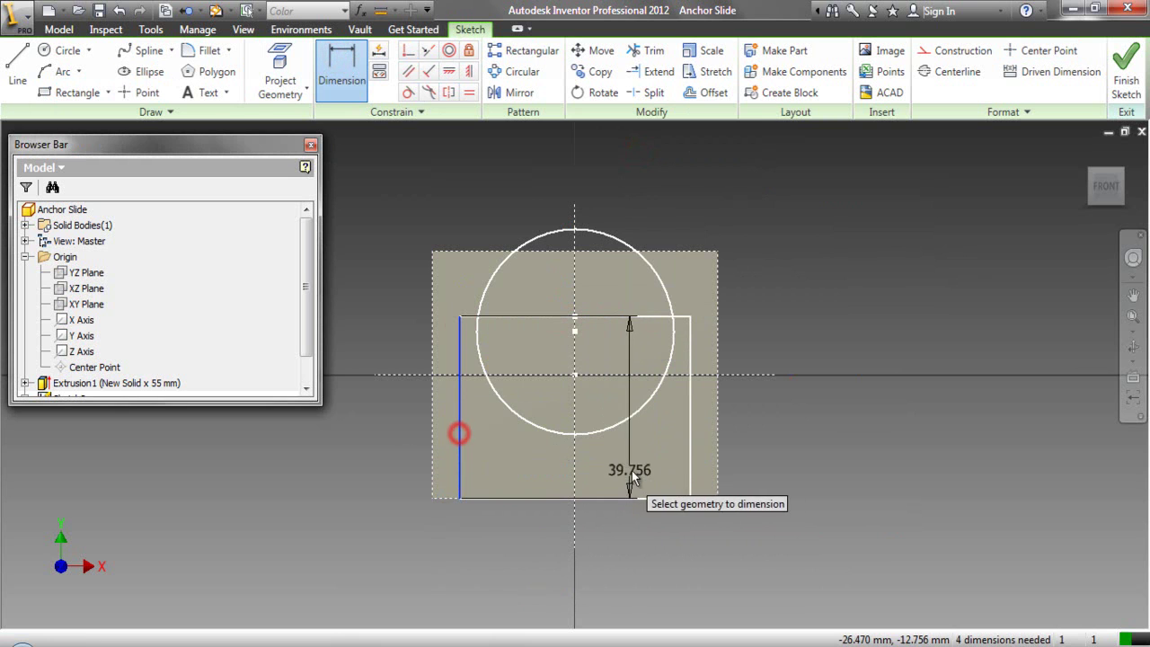
click(690, 456)
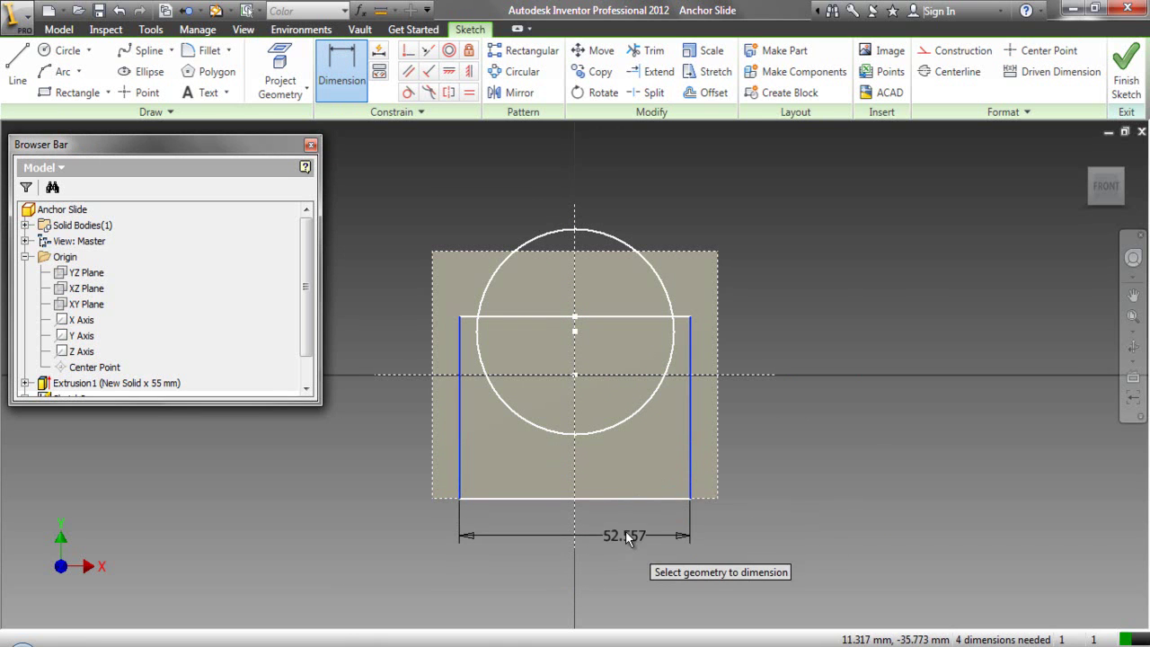
click(626, 536)
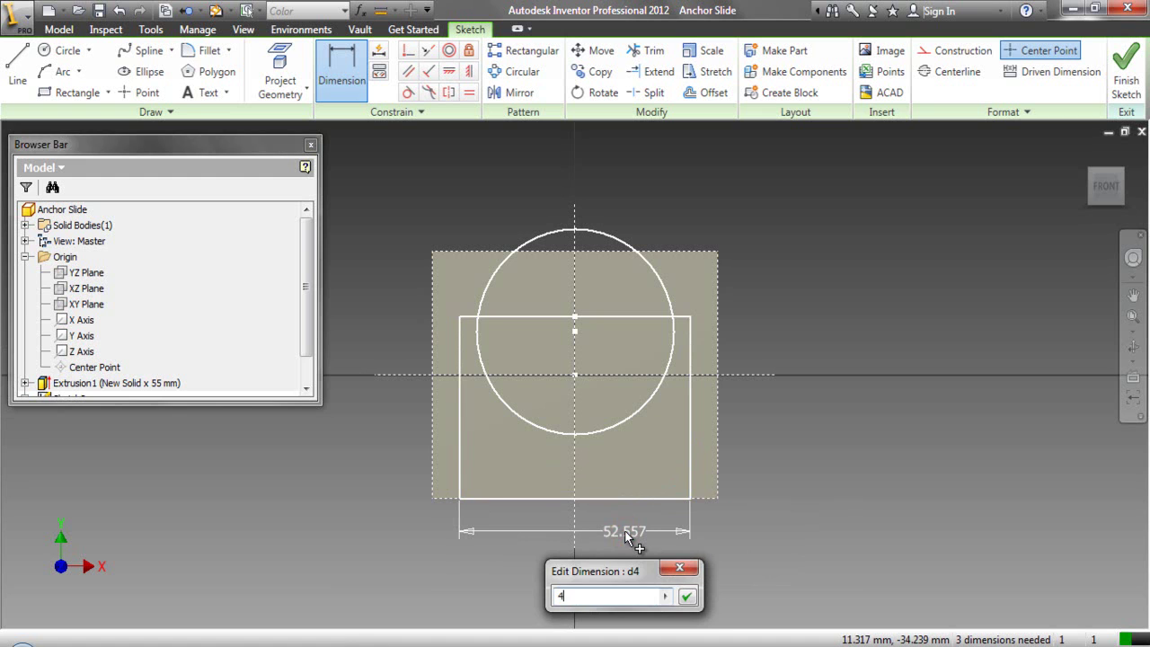
text(40)
key(Return)
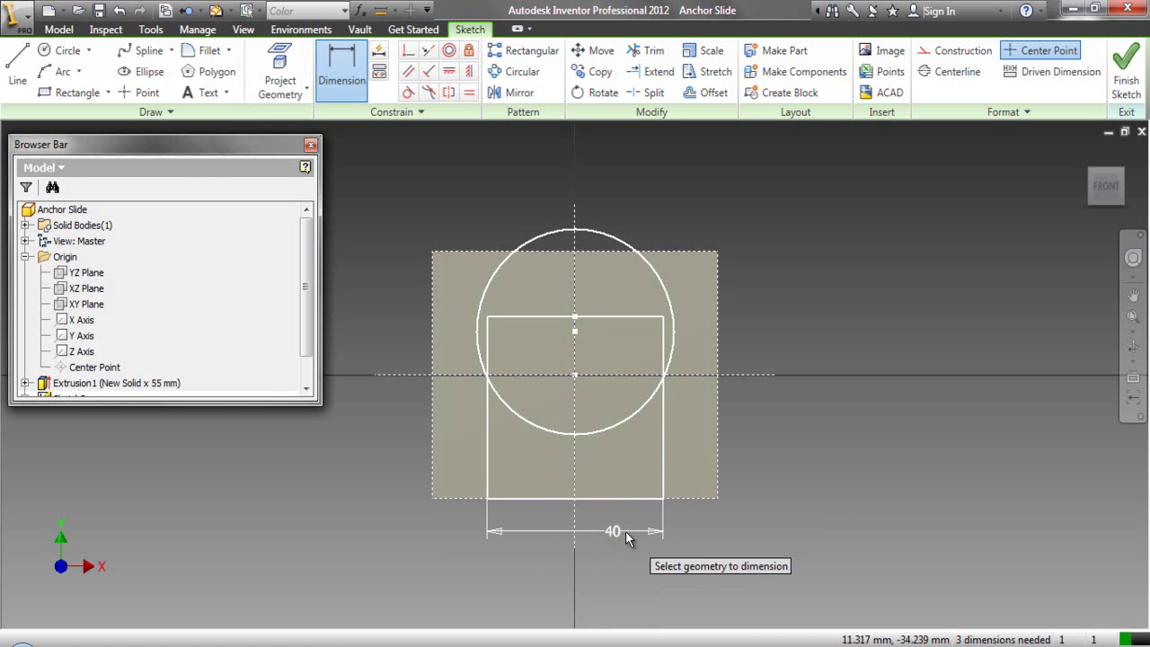
Dimension the circle's center 40 mm above the face's bottom edge and end the dimensioning.
click(528, 497)
click(543, 432)
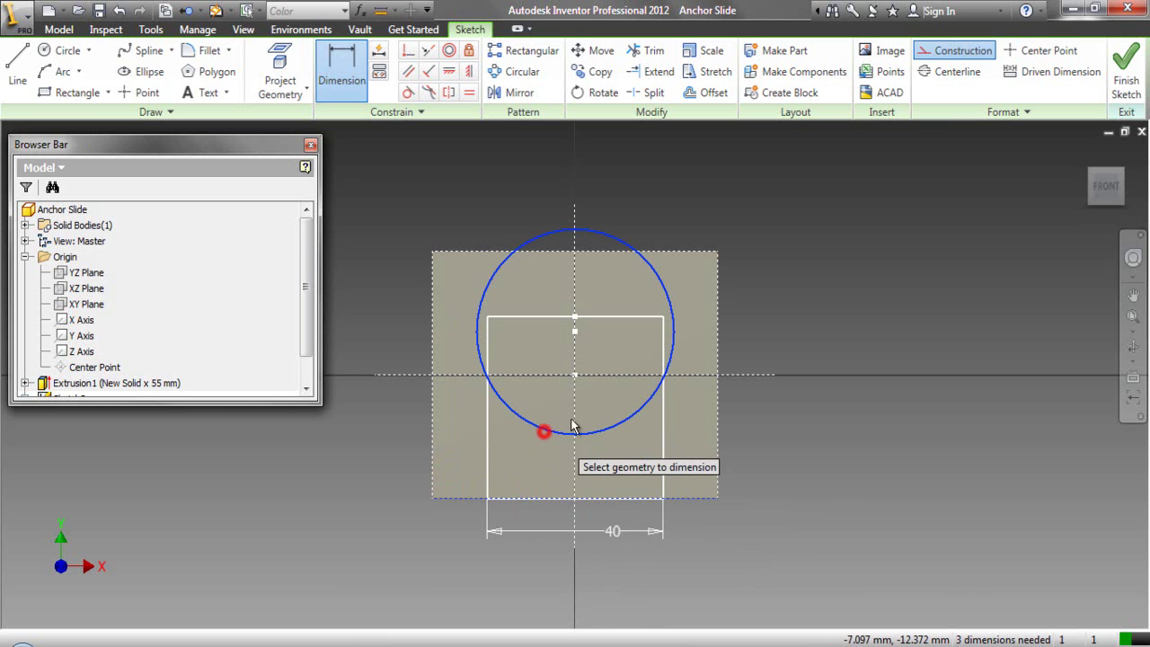
click(752, 447)
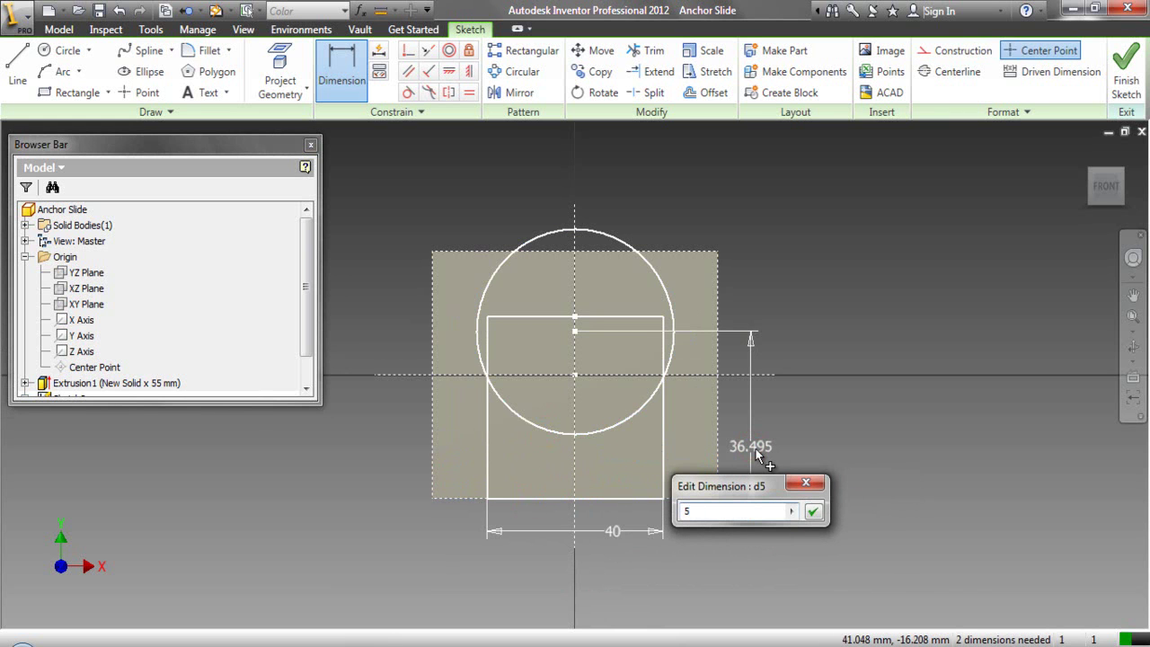
key(Return)
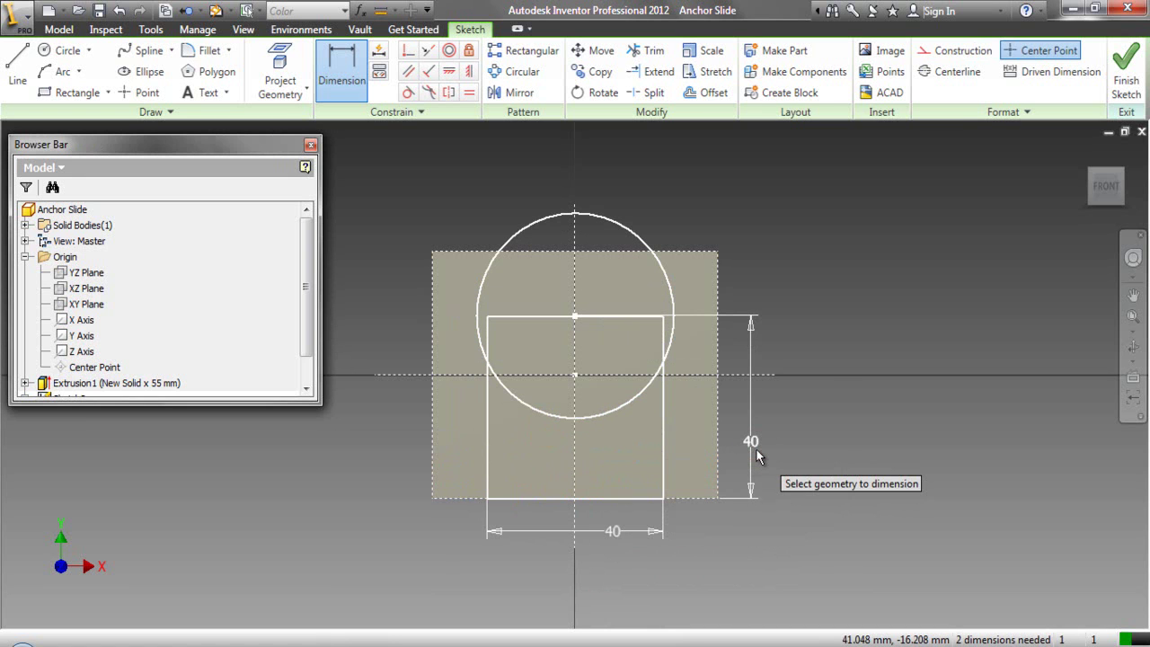
right_click(786, 271)
click(719, 271)
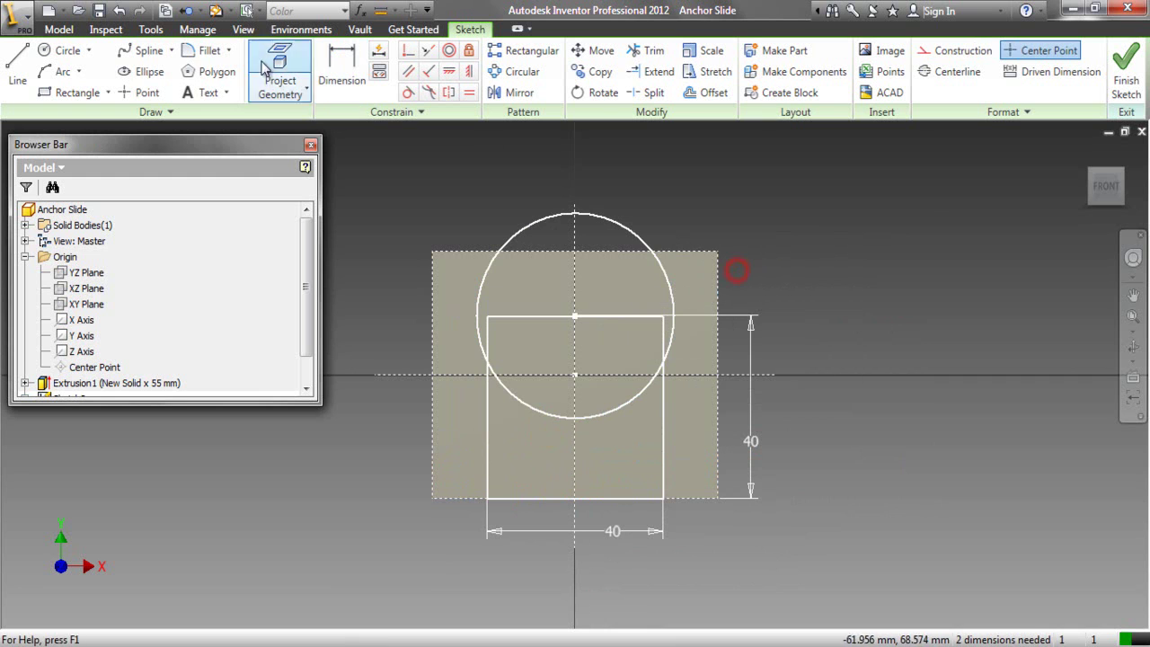
Place a sketch point at the top of the circle on the vertical line and dimension it 60 mm above the face's bottom edge.
click(147, 91)
click(576, 212)
right_click(618, 196)
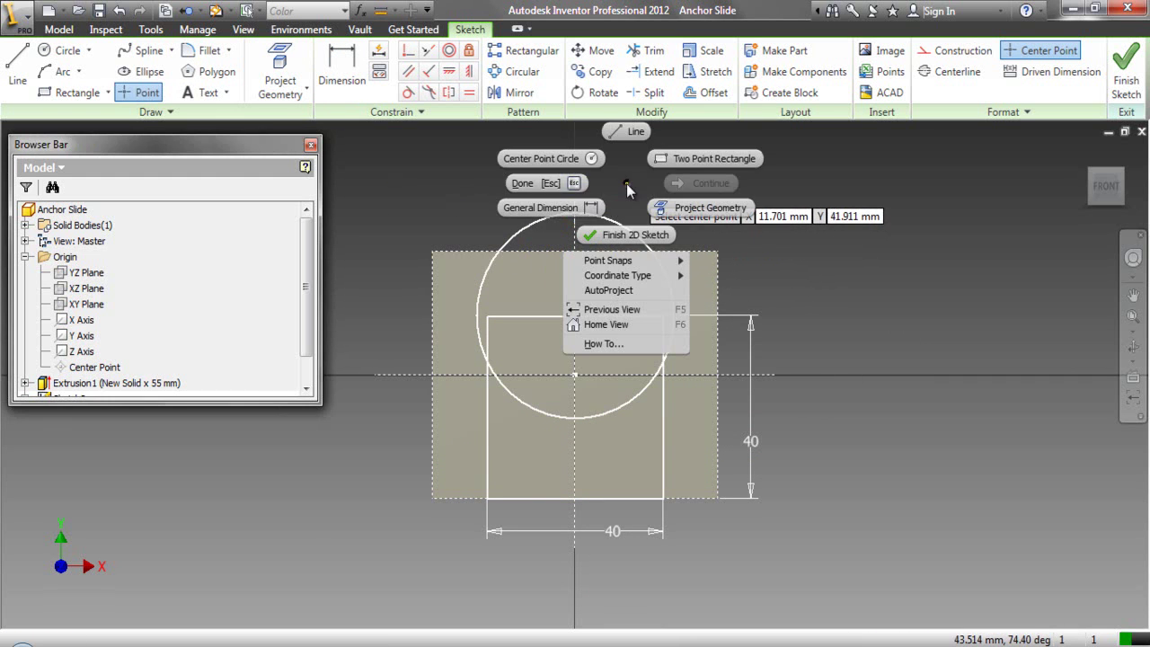
click(551, 200)
click(576, 213)
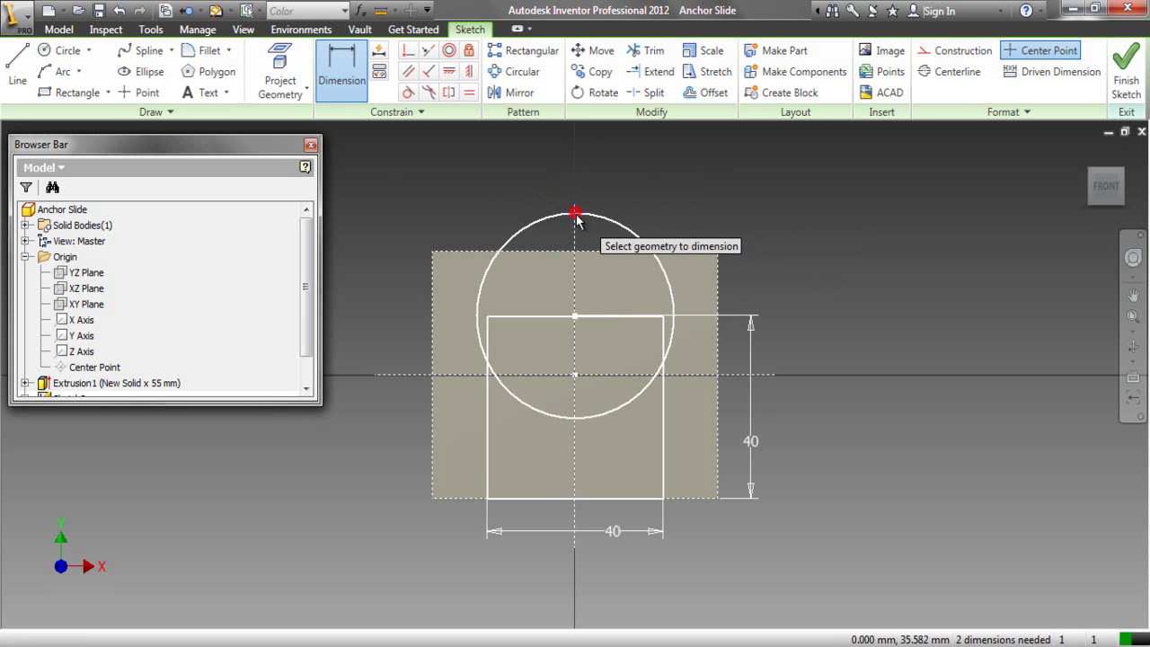
click(599, 495)
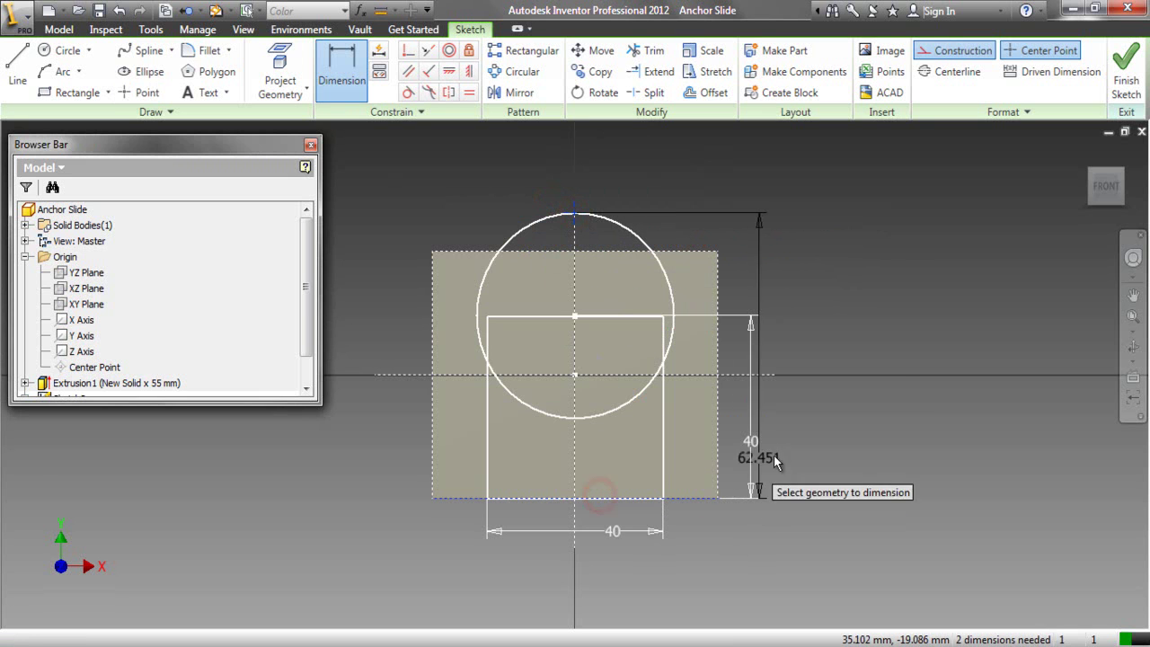
click(851, 420)
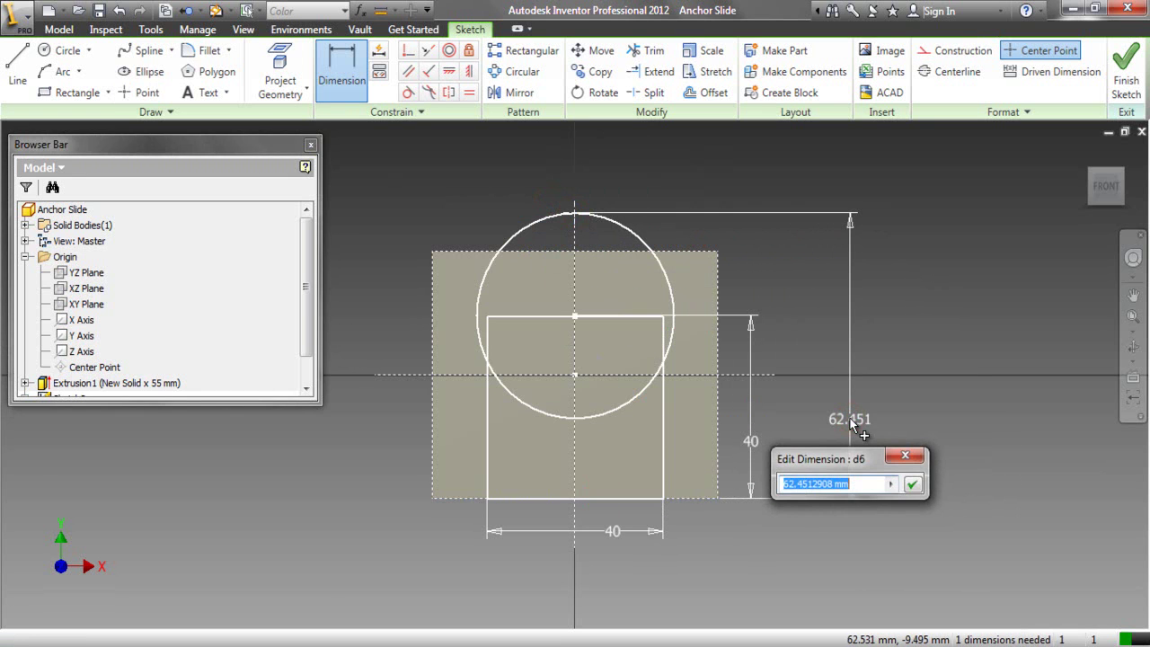
key(Return)
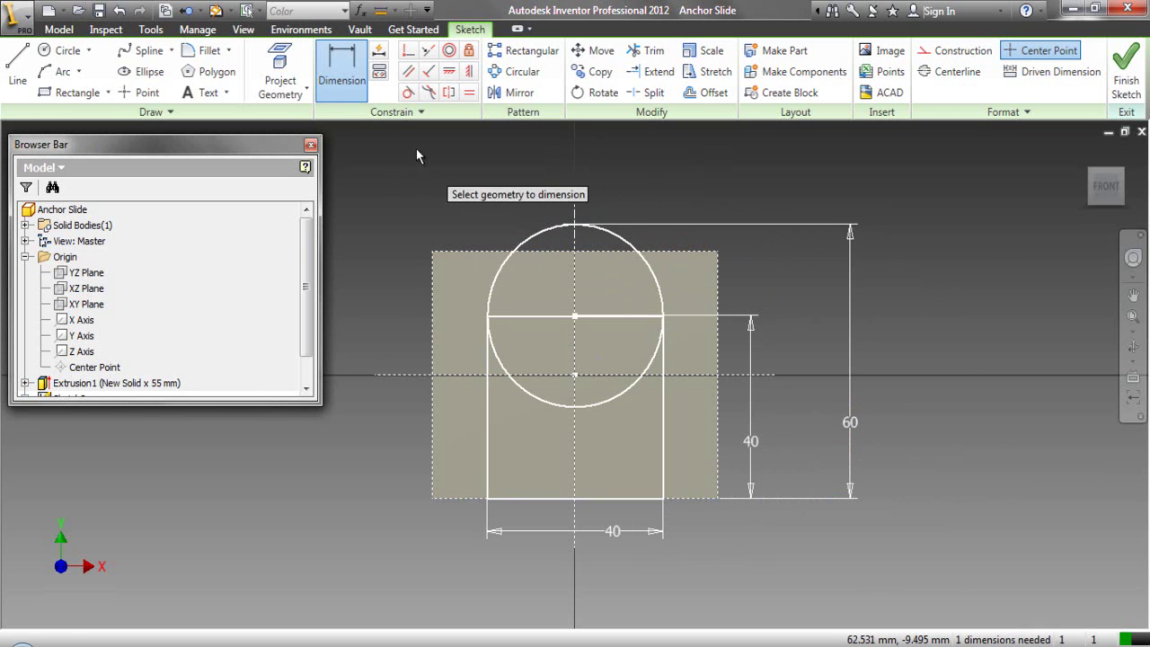
Constrain the rectangle's upper-left corner coincident with the circle.
click(407, 52)
scroll(484, 295, up, 4)
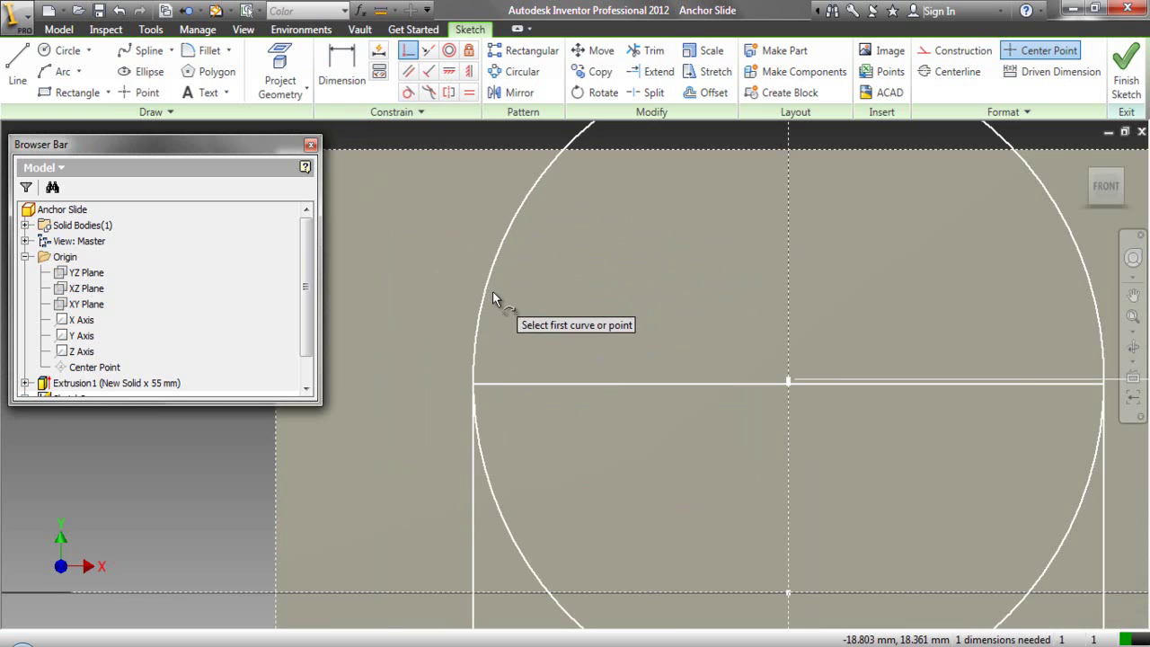
click(473, 356)
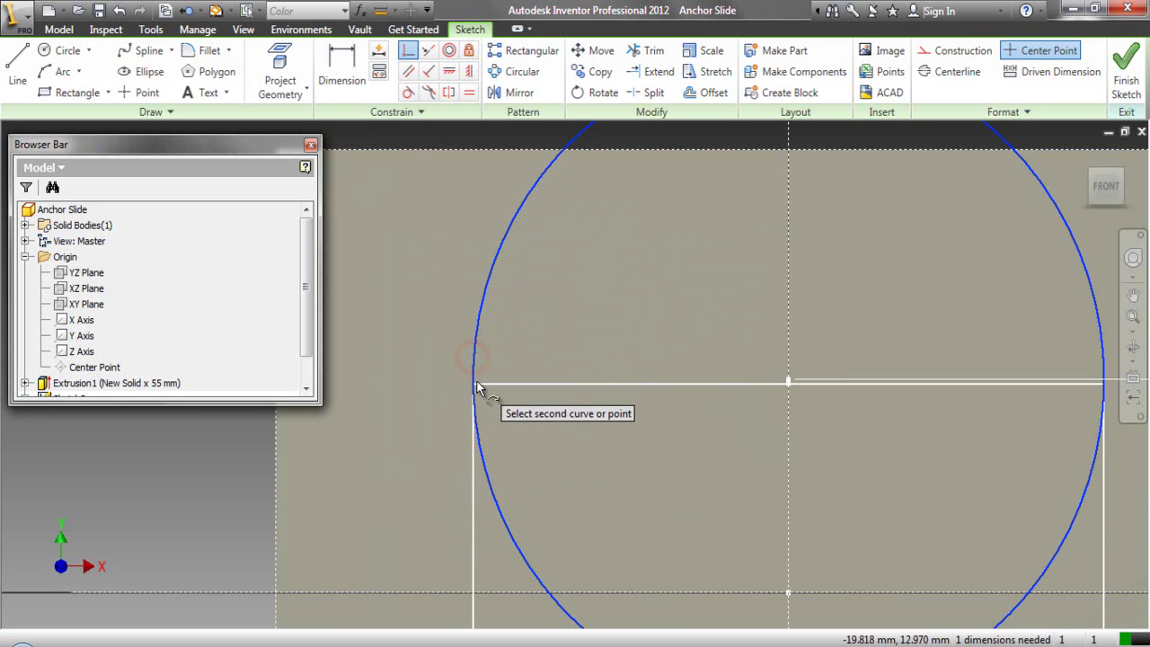
click(475, 382)
right_click(600, 331)
click(542, 330)
Convert the rectangle's upper side through the circle's center to construction geometry.
click(578, 380)
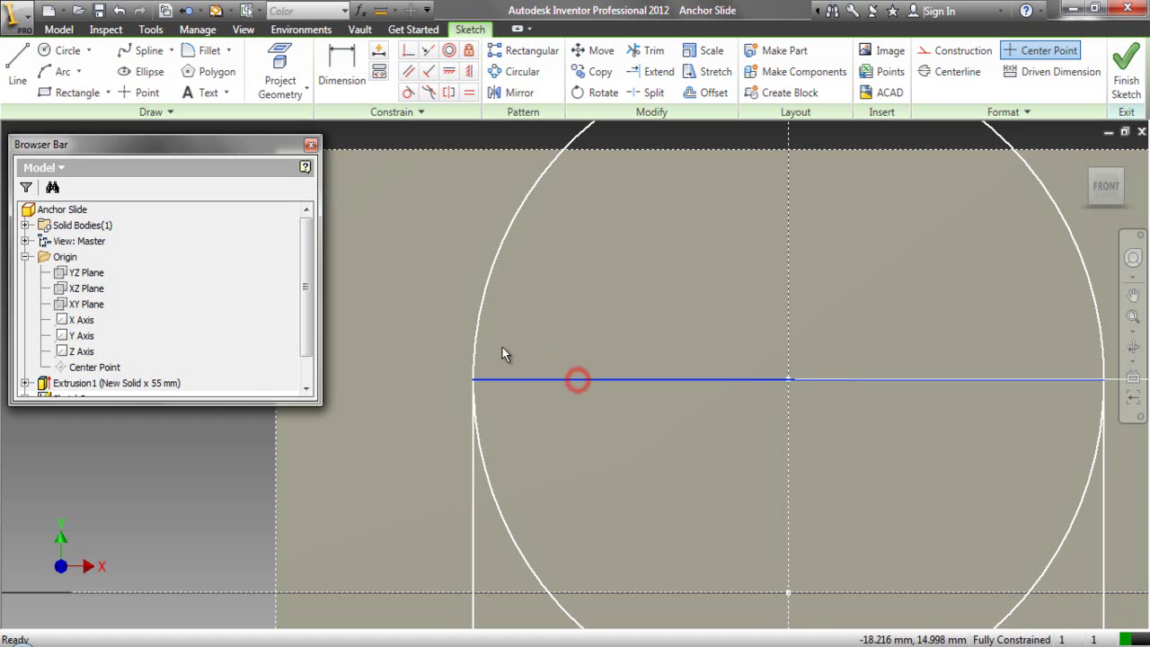
click(955, 51)
scroll(689, 350, down, 4)
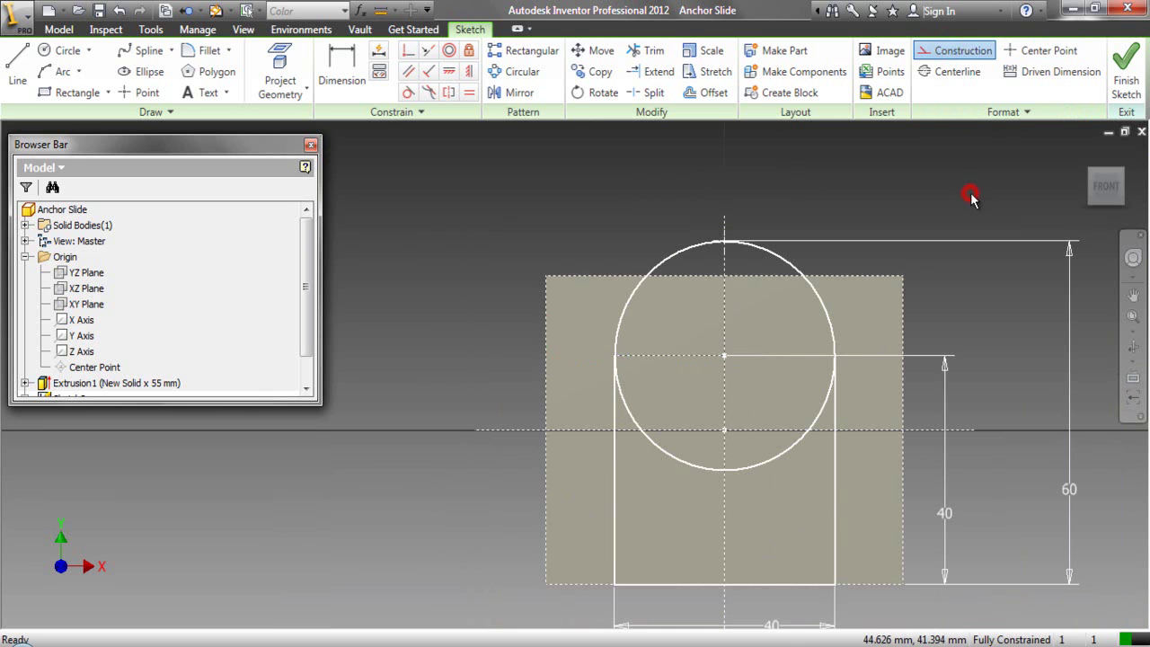
Draw lines from the rectangle's lower-left corner along the face's bottom, left and top edges to where the top edge meets the circle.
click(1132, 315)
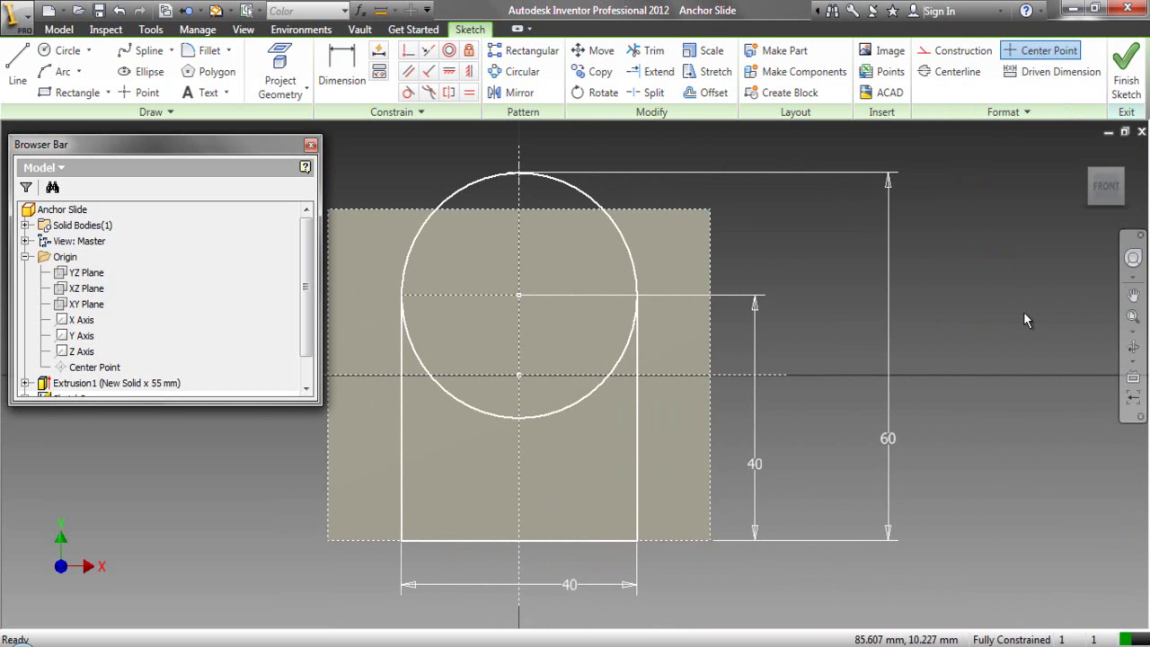
click(17, 81)
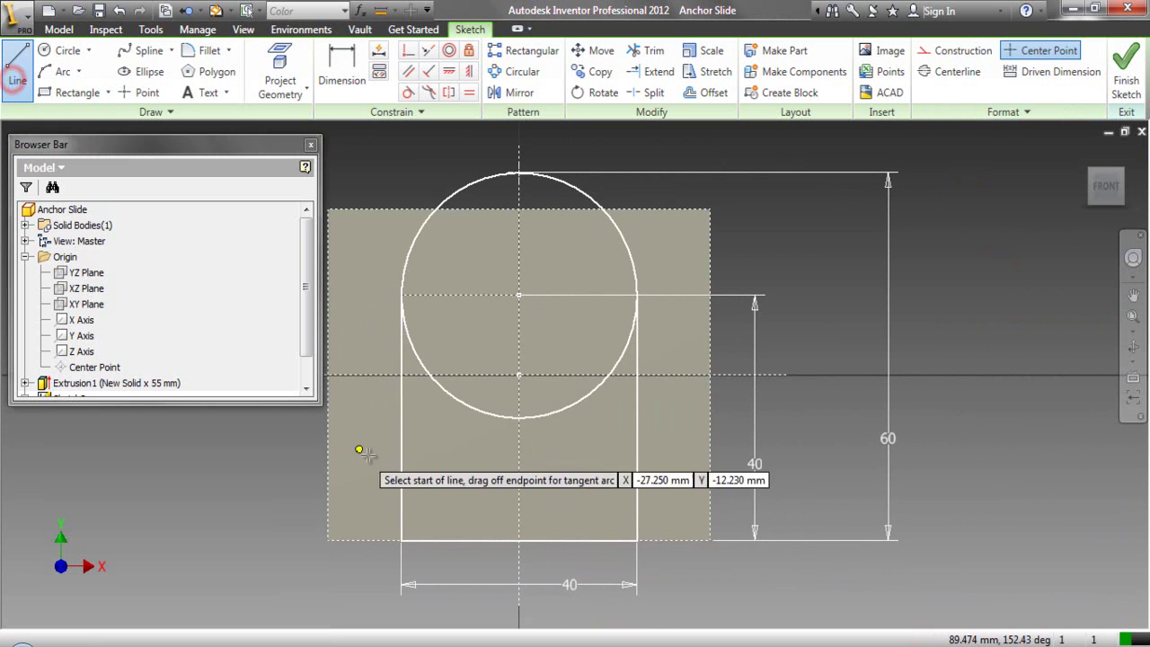
click(401, 540)
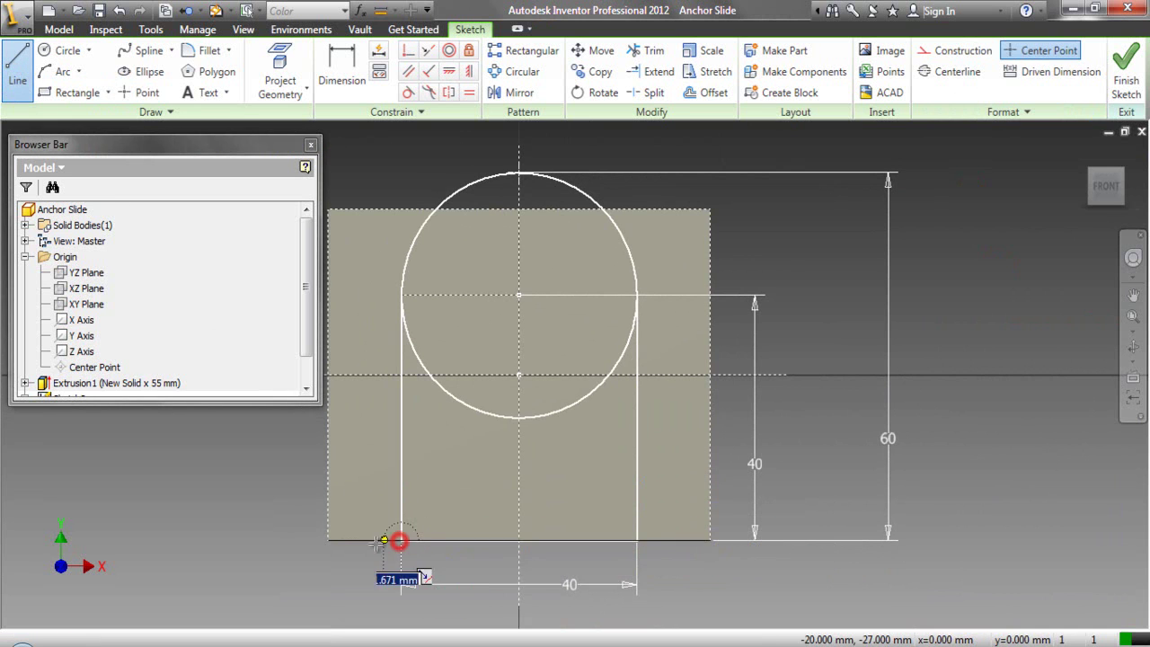
double_click(328, 540)
click(328, 541)
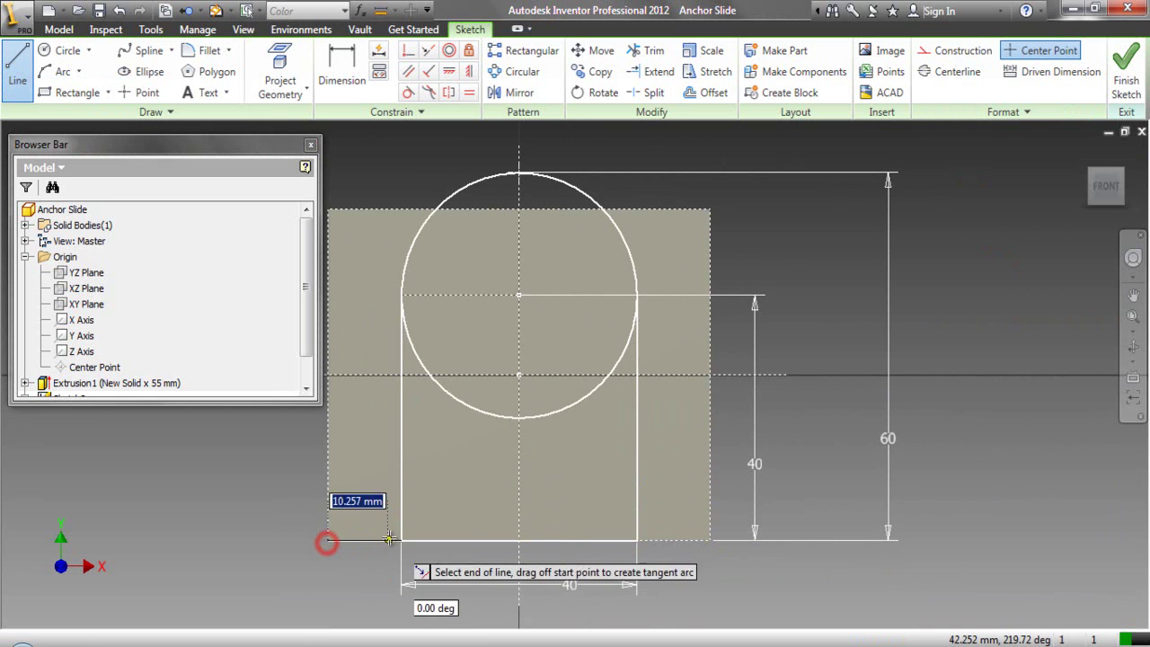
scroll(328, 539, down, 2)
double_click(352, 343)
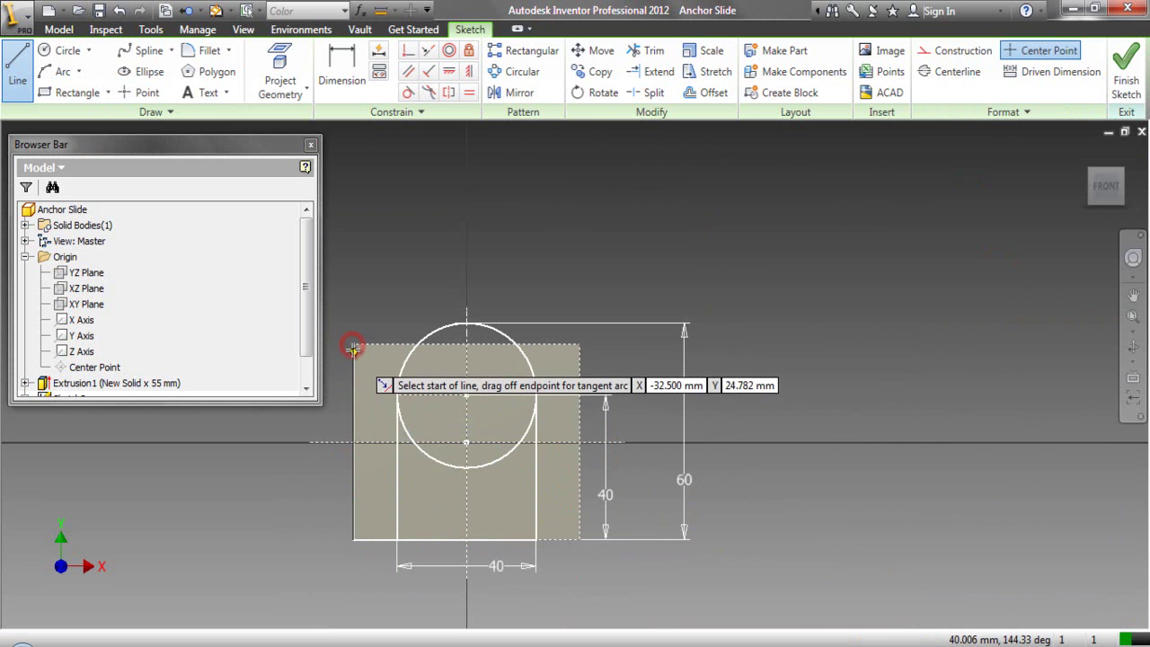
click(353, 343)
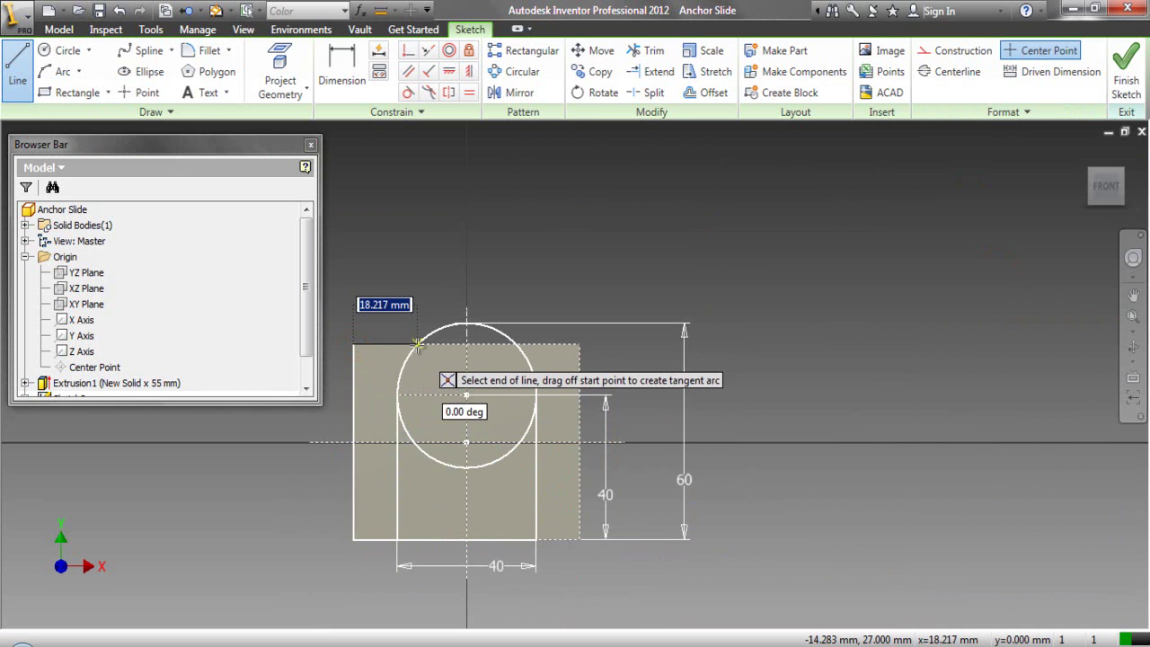
double_click(415, 343)
right_click(407, 266)
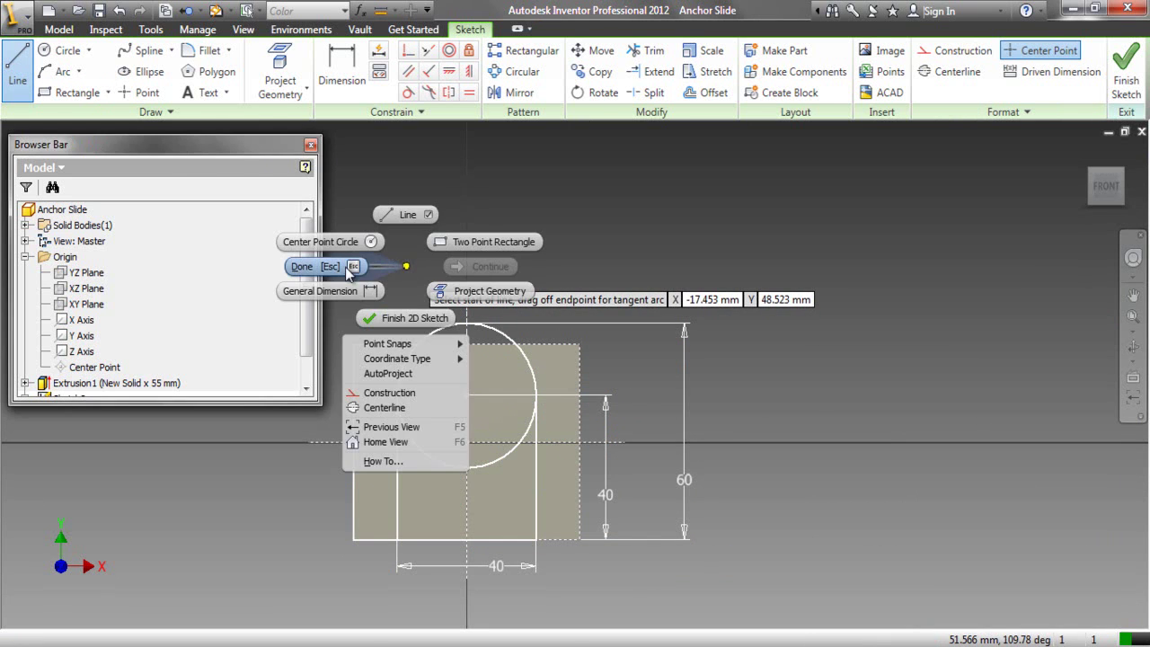
click(348, 268)
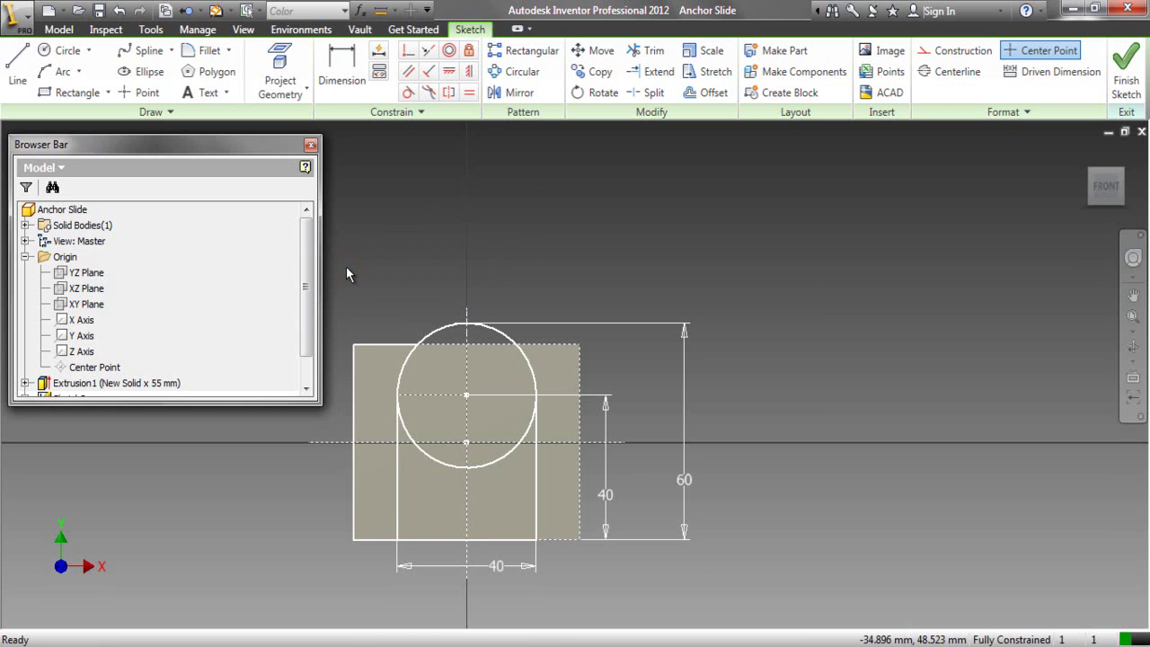
Finish the sketch and set the isometric view showing the top, left and front faces as the home view.
right_click(613, 235)
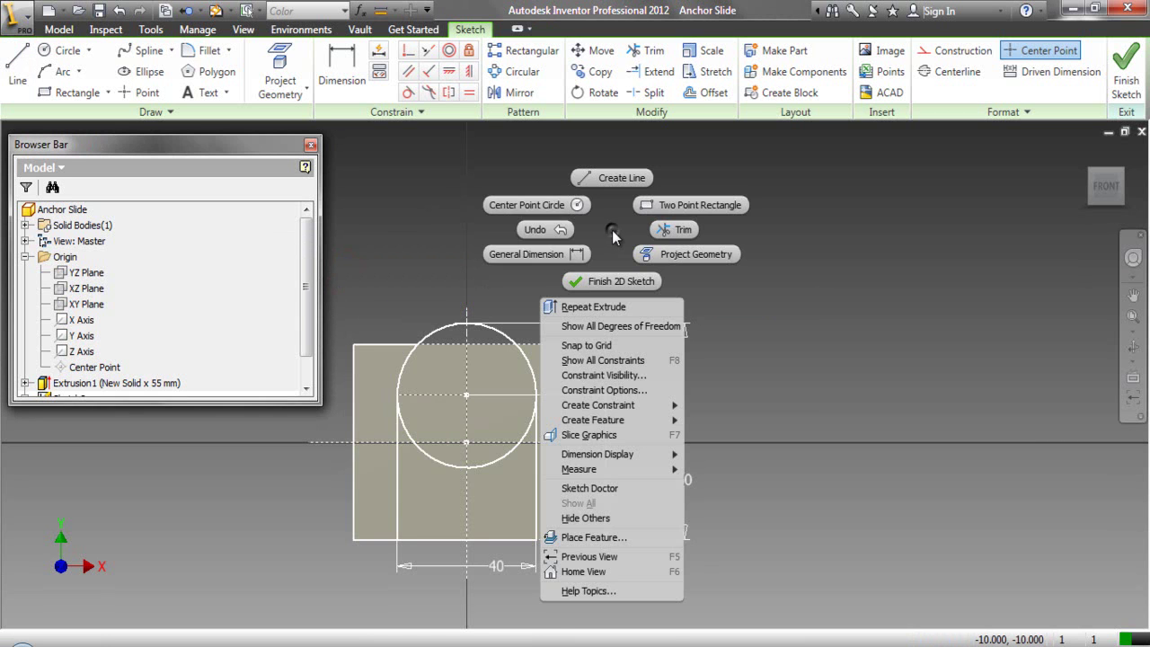
click(607, 284)
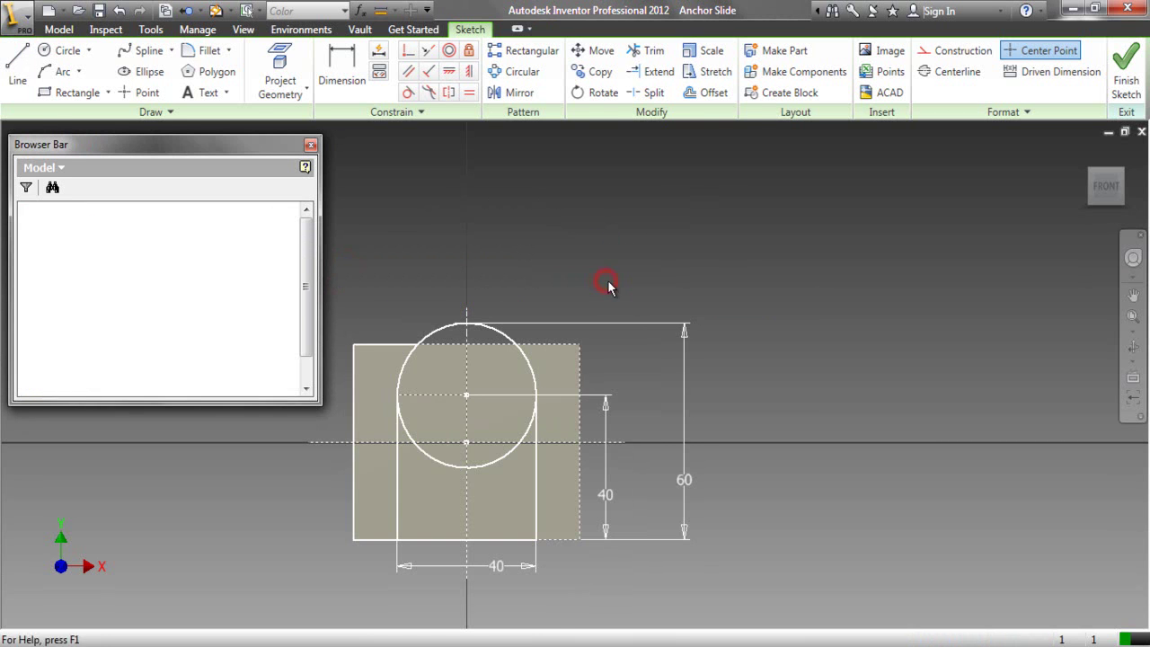
click(1092, 172)
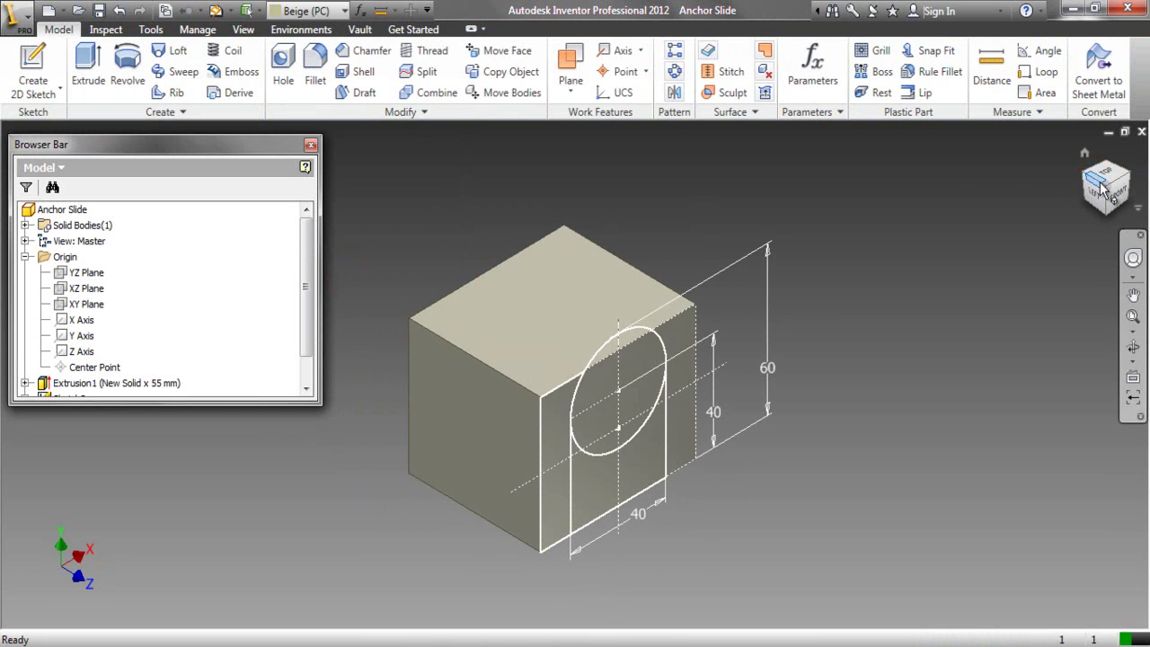
right_click(1089, 167)
mouse_move(1054, 283)
click(947, 299)
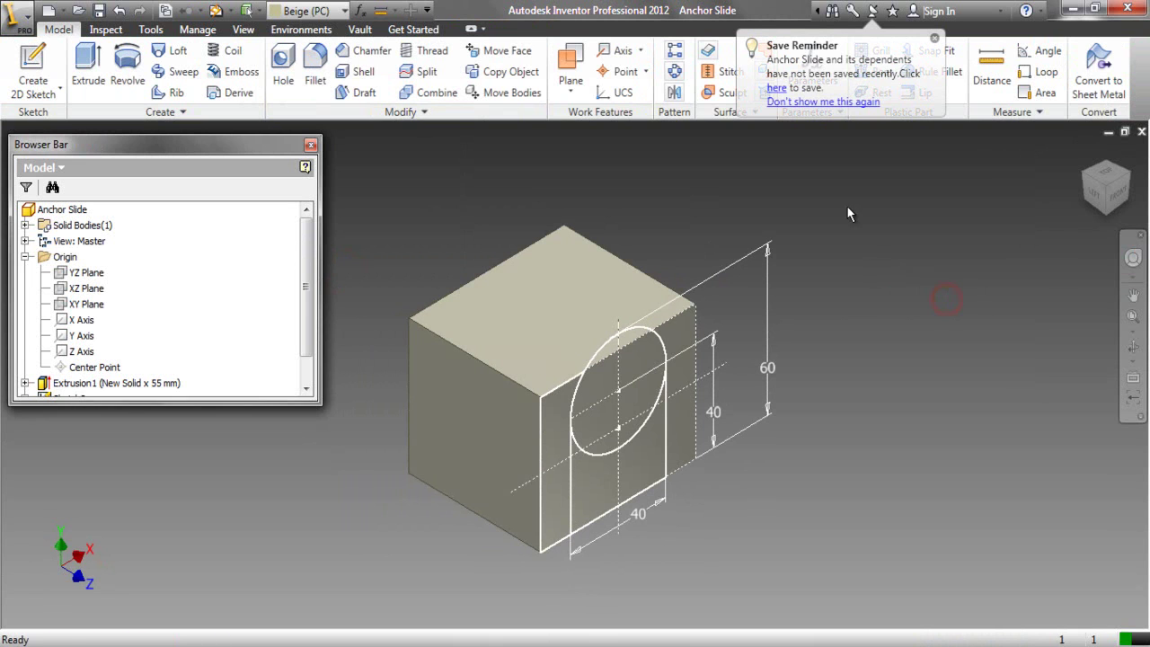
Save the part and collapse all expanded nodes in the model browser.
click(776, 88)
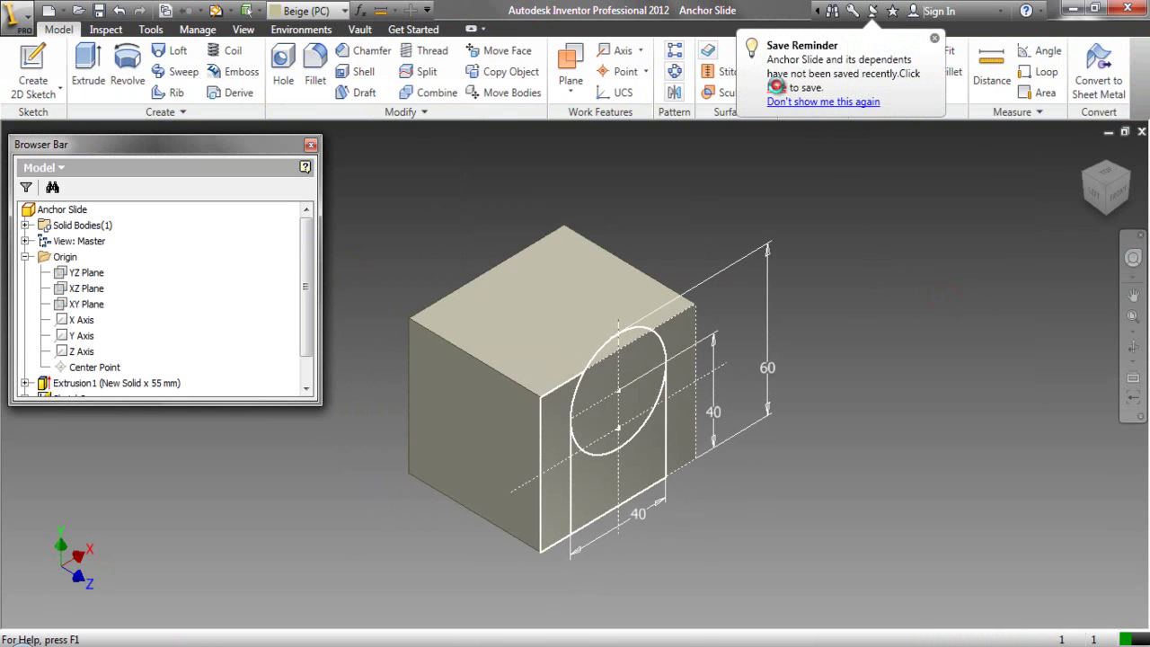
click(878, 240)
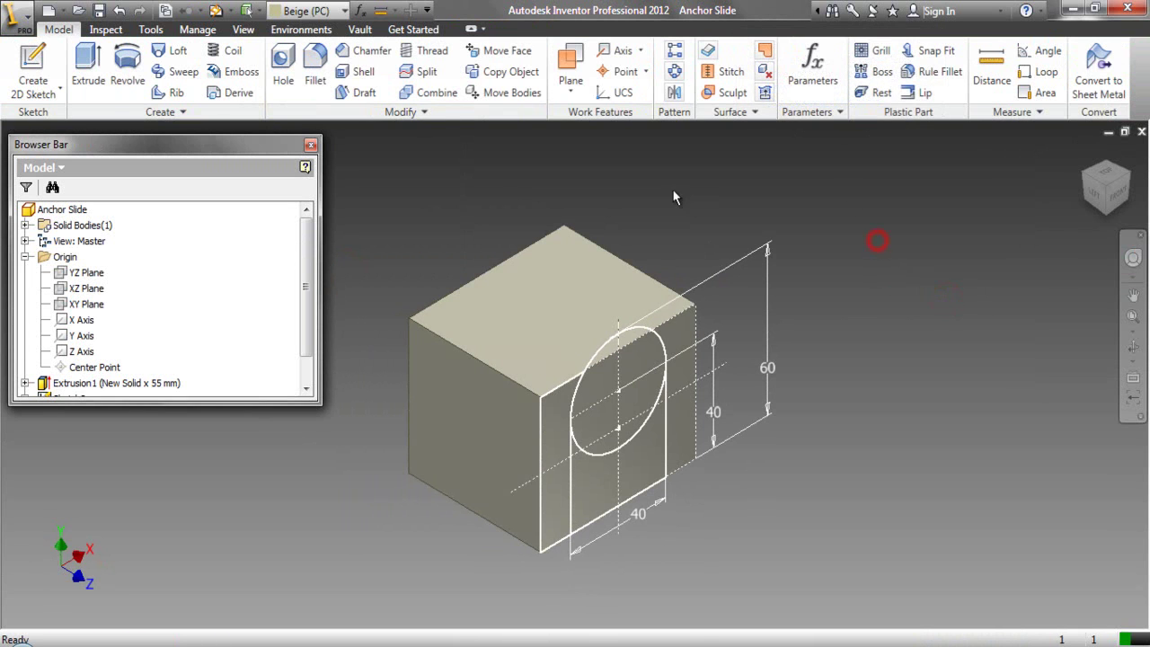
right_click(256, 290)
click(270, 449)
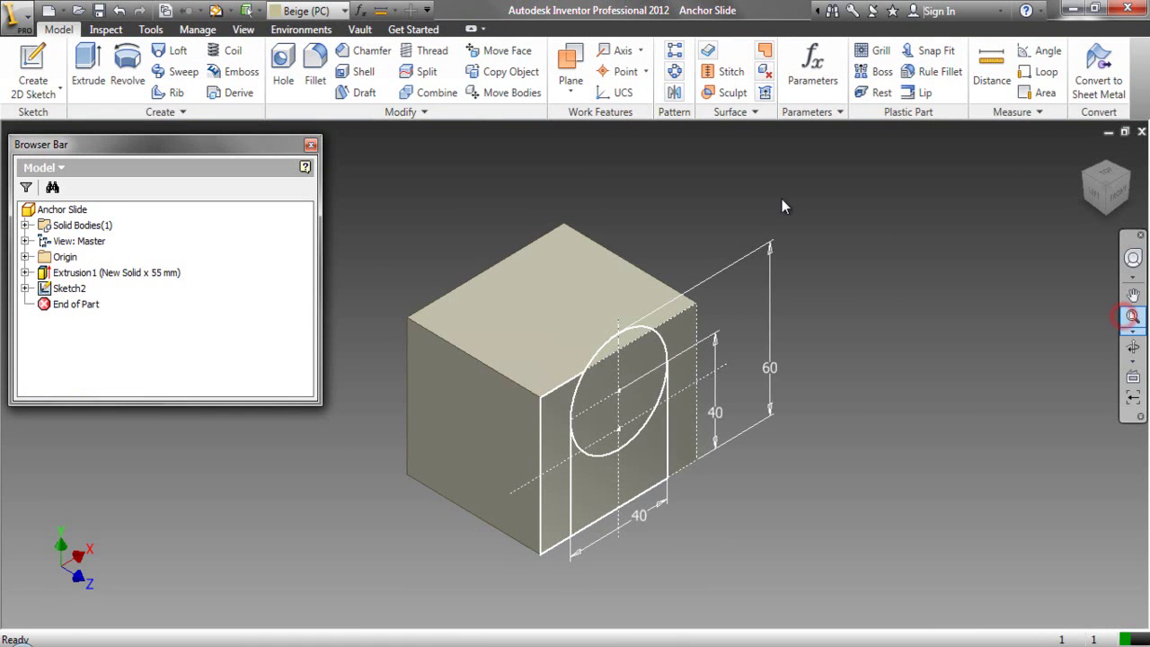
Extrude the full circle profile as a join from the front face up to the block's back face.
click(88, 64)
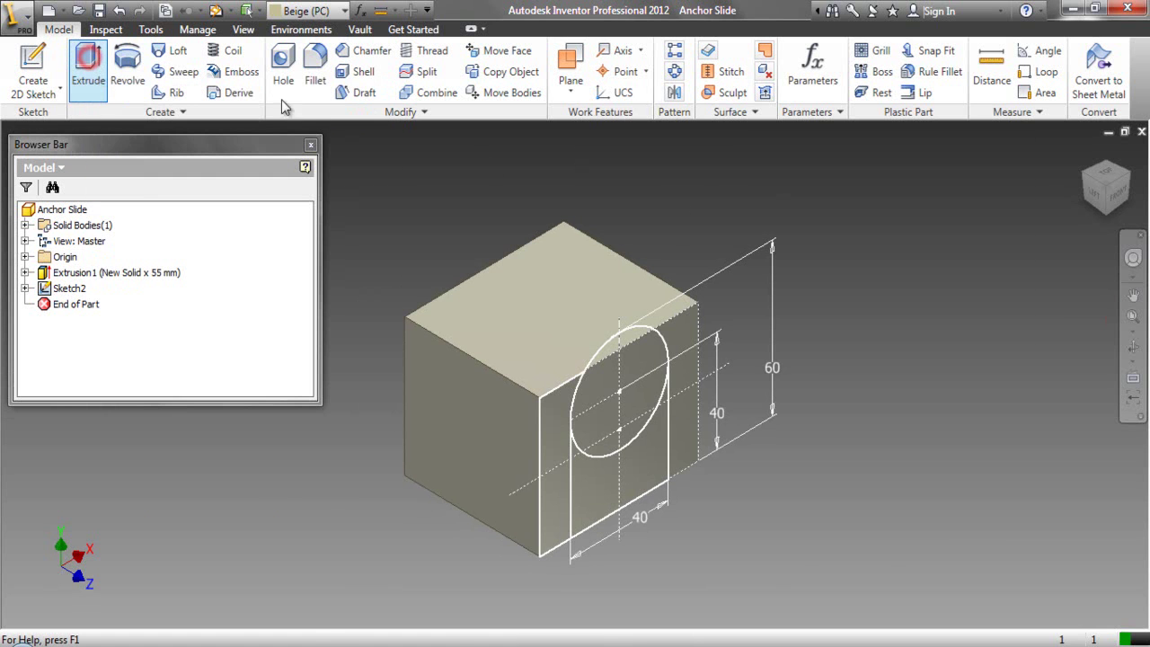
click(619, 355)
click(953, 209)
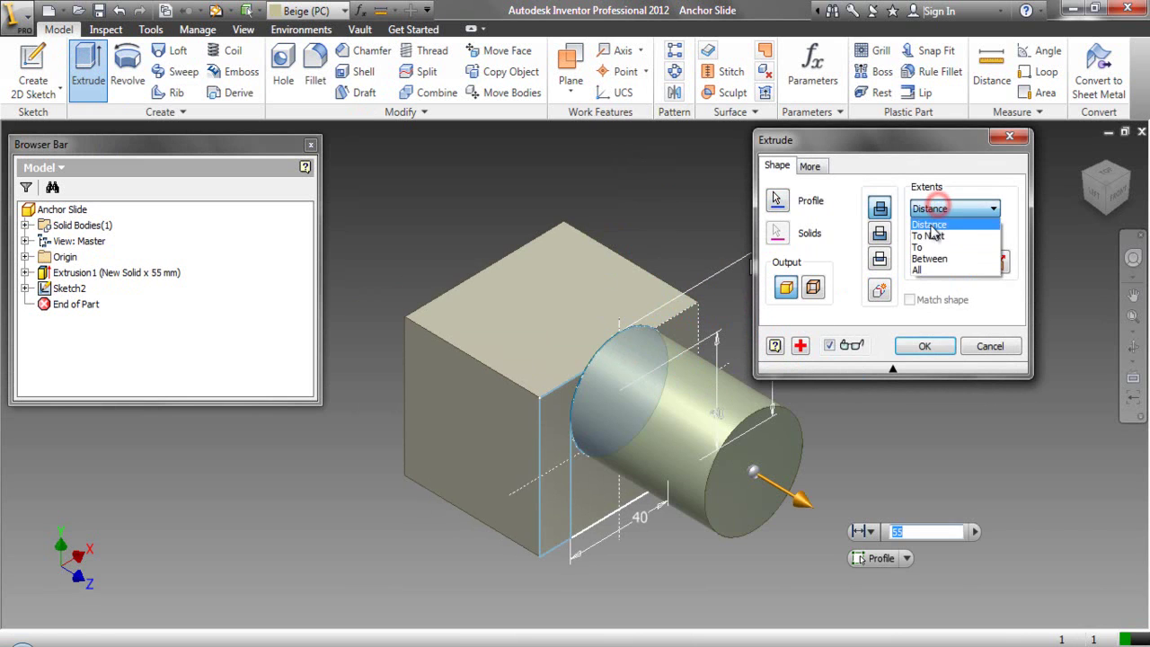
click(930, 248)
click(501, 295)
click(848, 237)
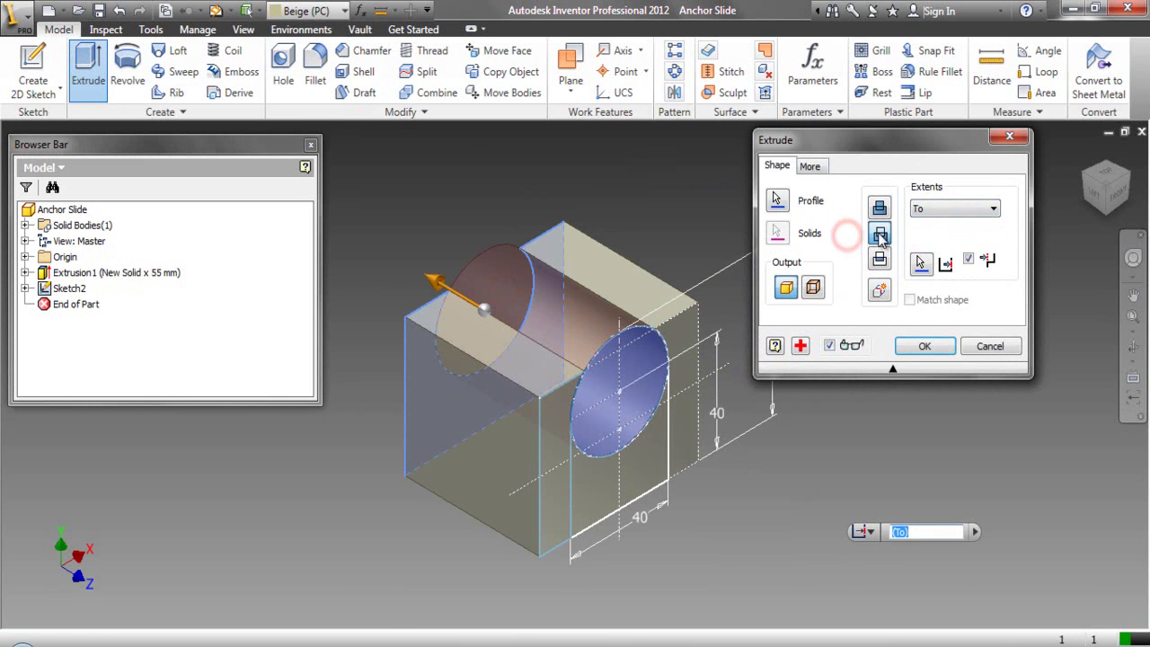
click(880, 209)
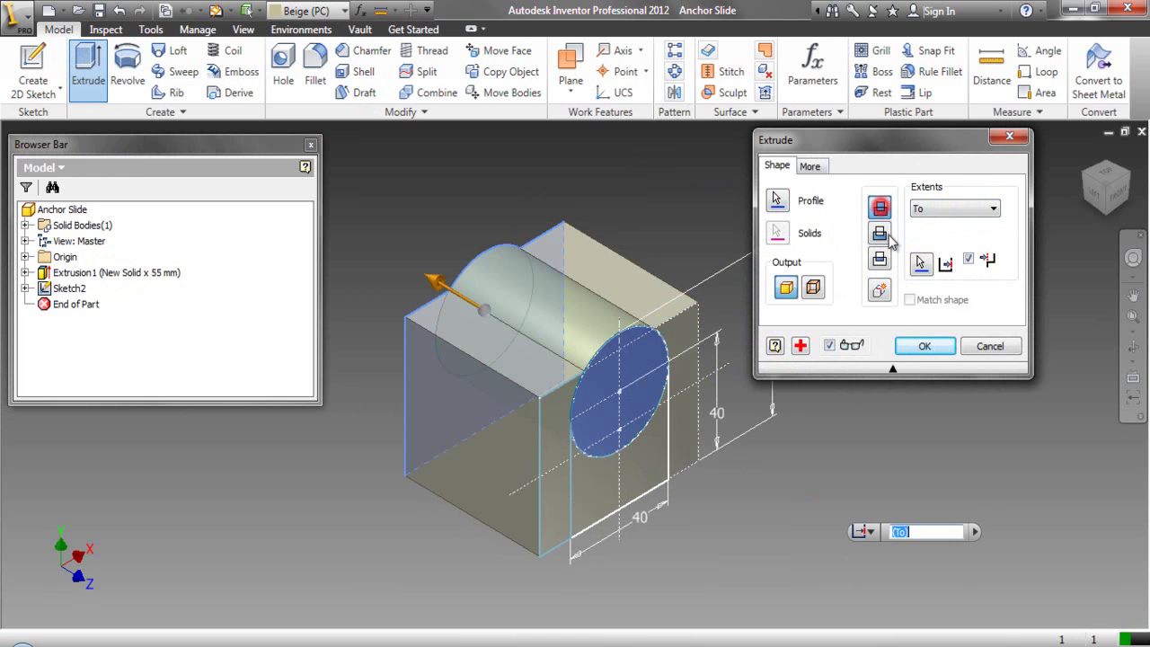
click(927, 346)
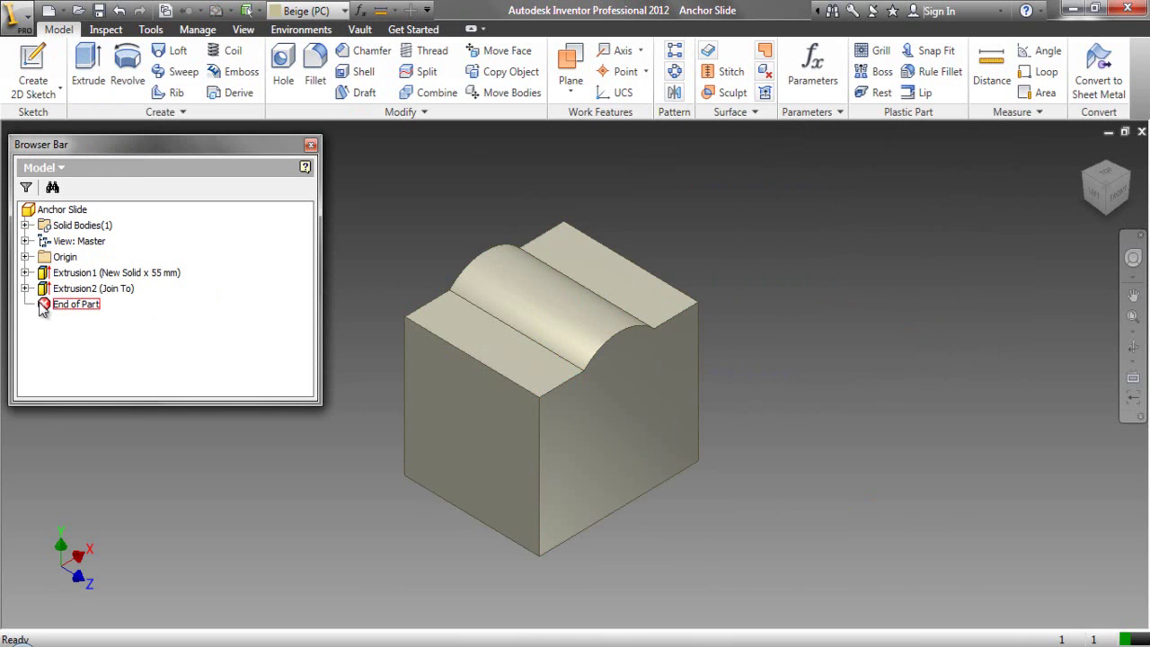
Share the circle-and-rectangle sketch consumed by the second extrusion so it can be reused.
click(63, 305)
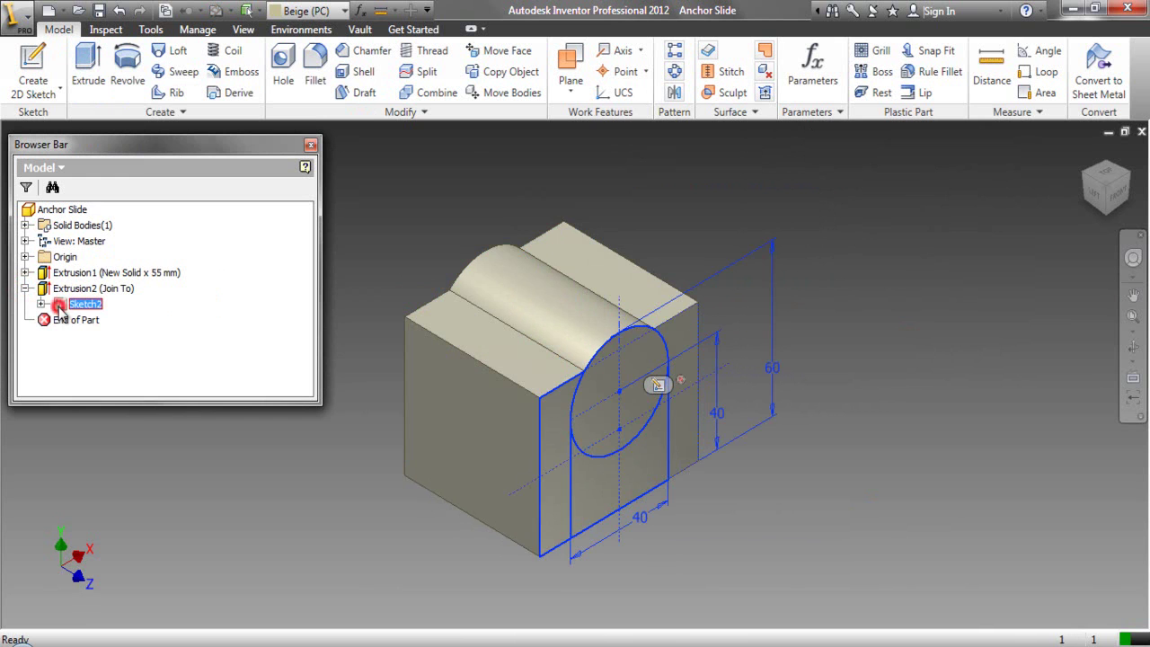
right_click(61, 306)
click(94, 397)
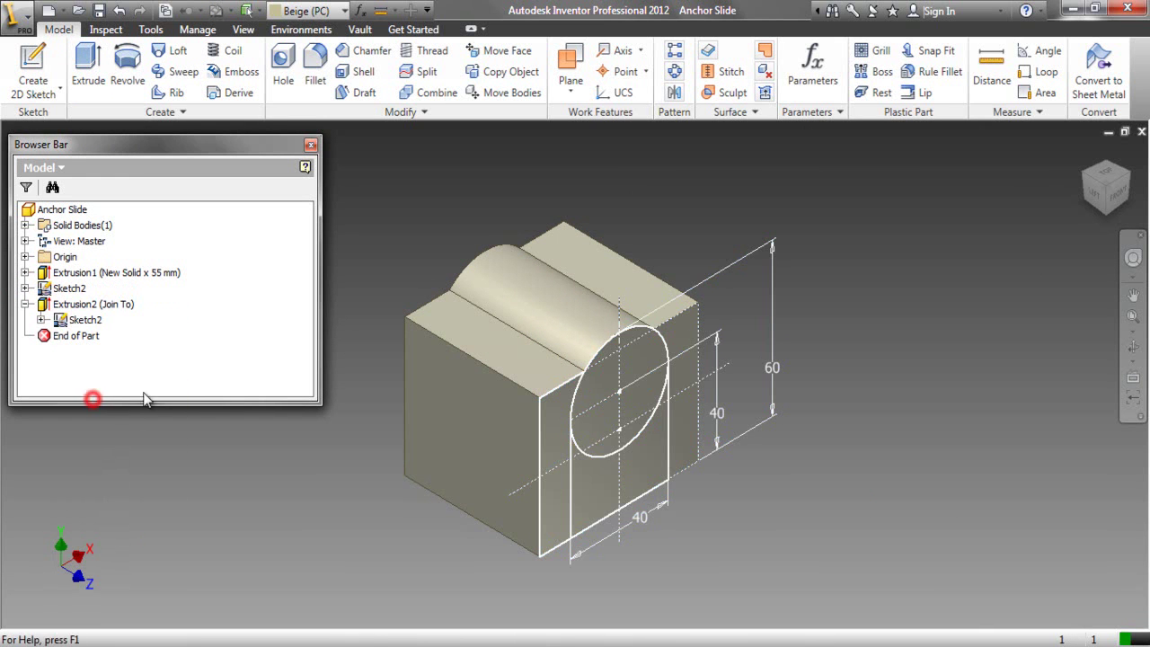
Cut the sketch region beside the rectangle at the front left corner 10 mm into the block, and hide the shared sketch.
click(88, 74)
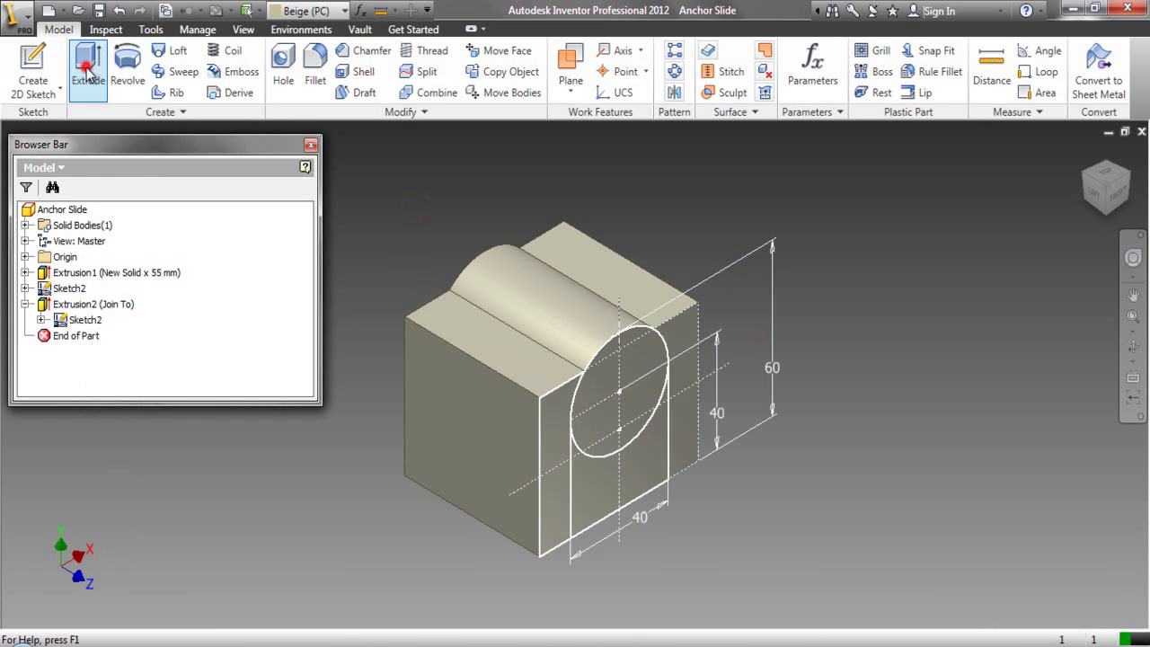
click(564, 426)
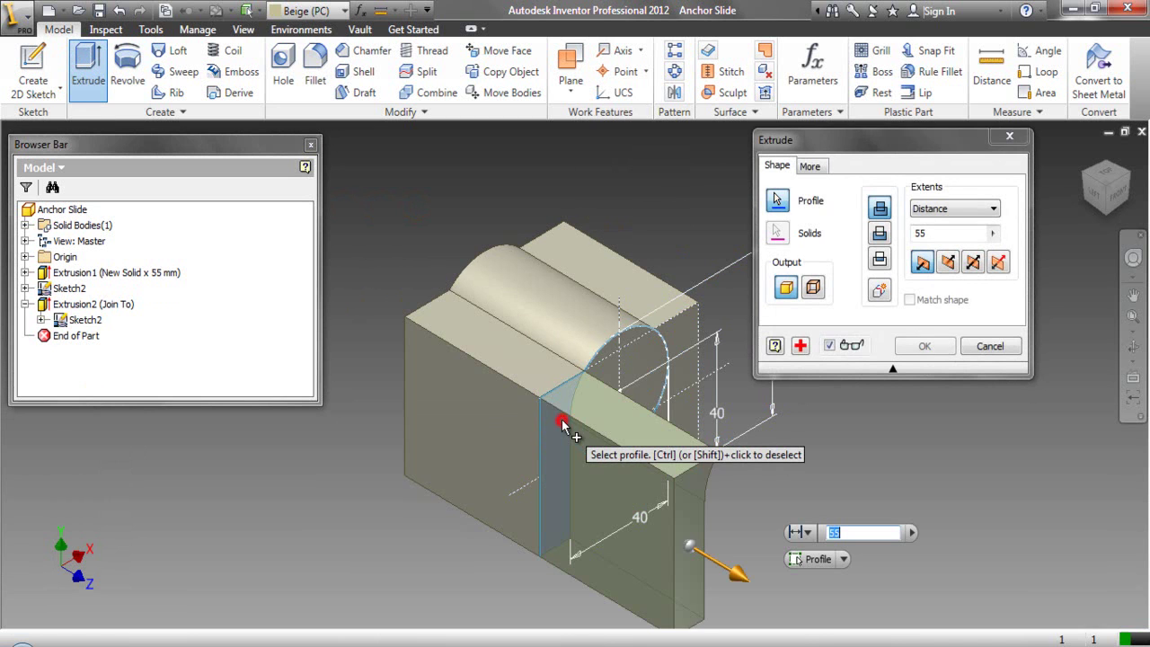
click(880, 235)
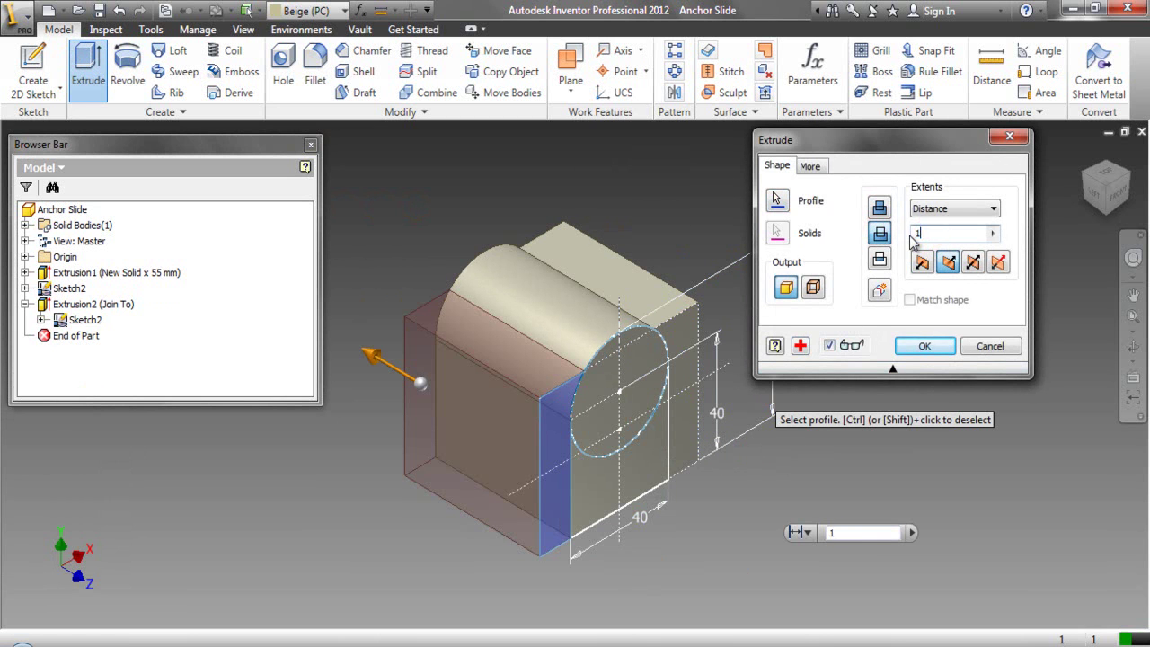
click(930, 347)
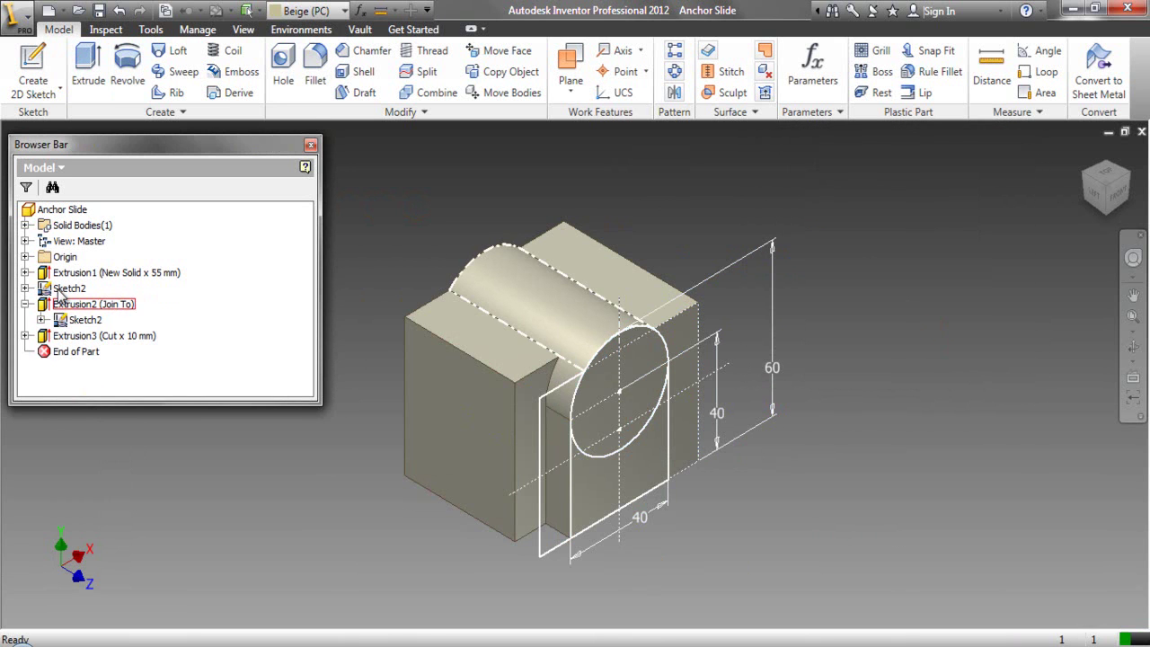
right_click(59, 289)
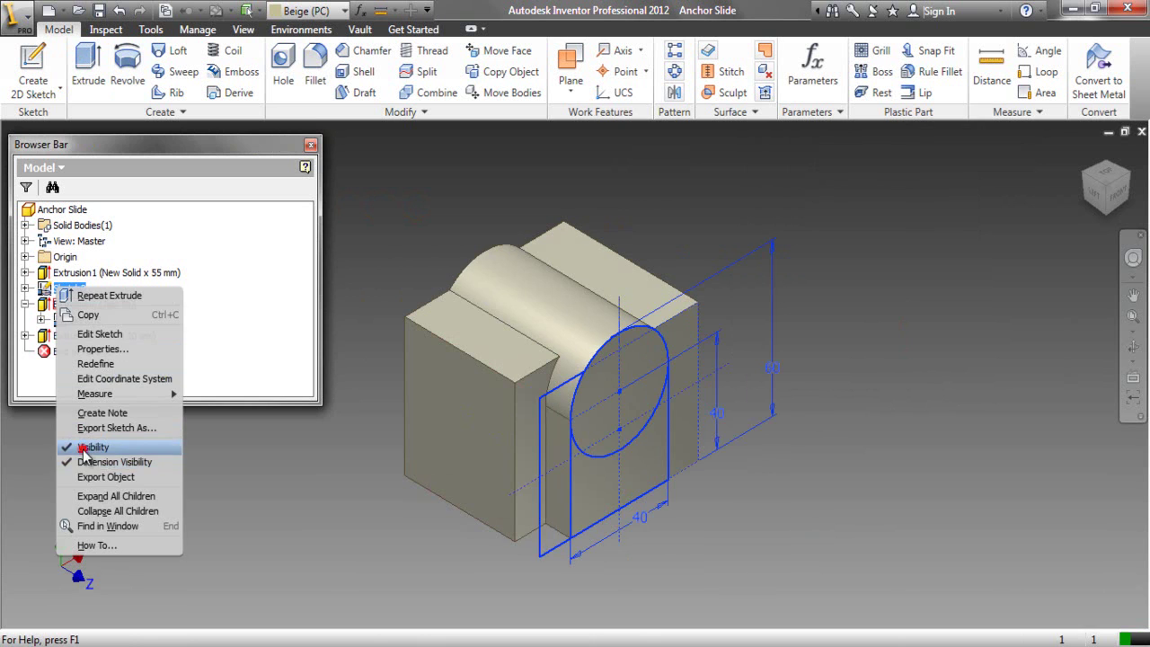
click(90, 448)
Mirror the 10 mm corner cut about the origin's YZ plane.
click(675, 93)
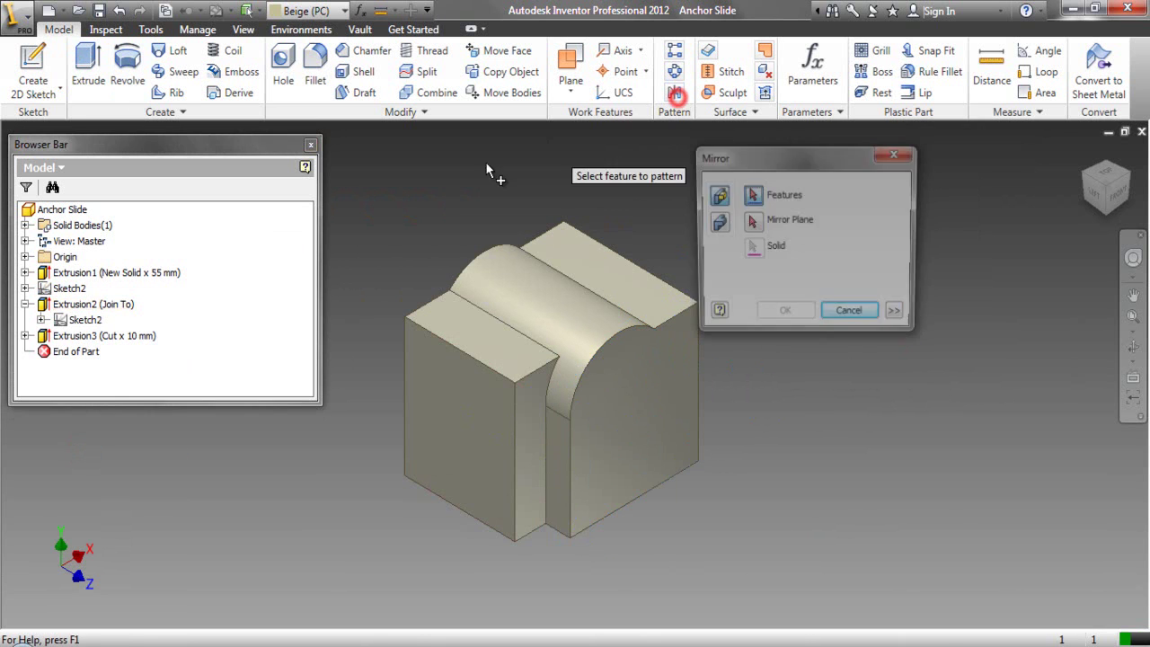
click(132, 335)
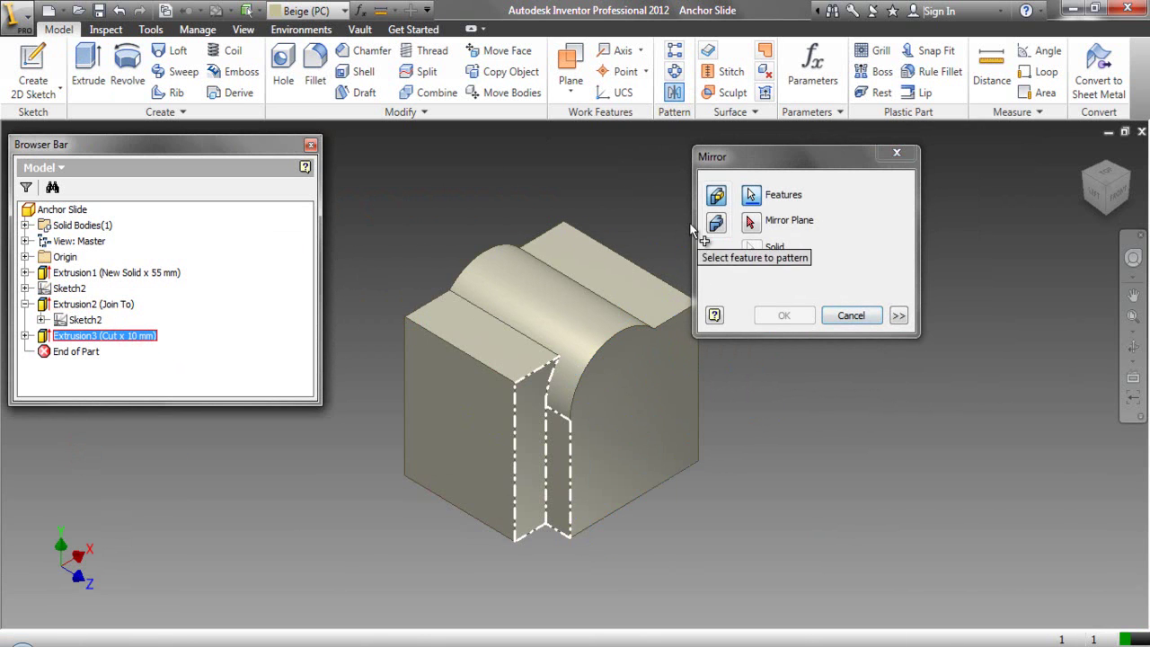
click(751, 221)
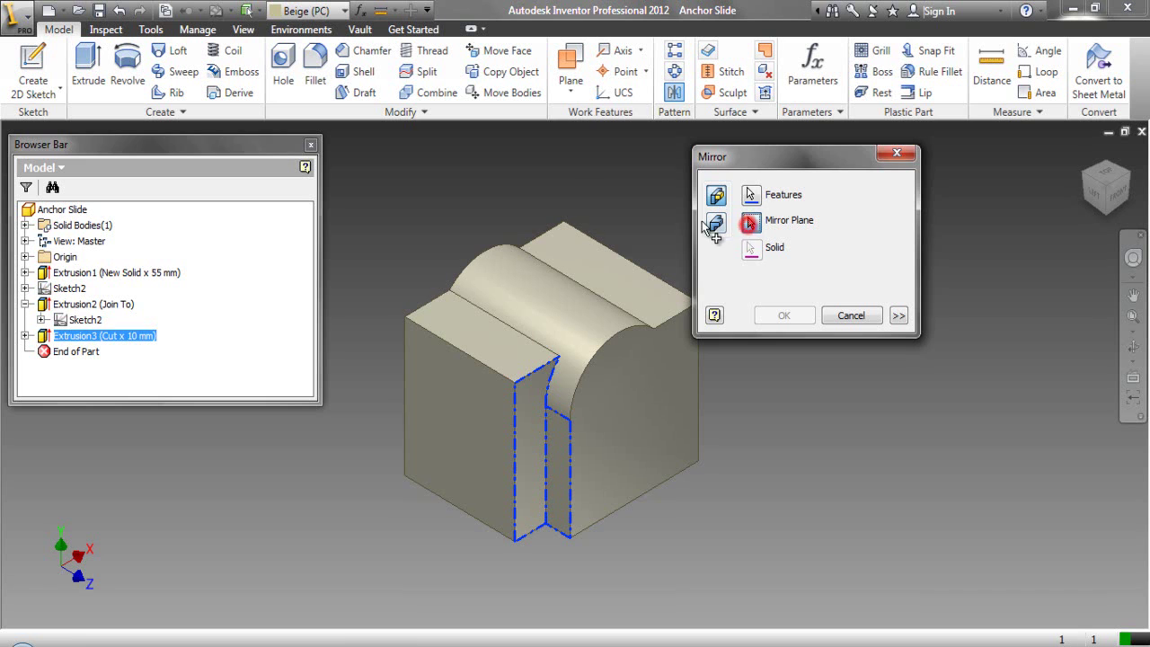
click(26, 257)
click(88, 273)
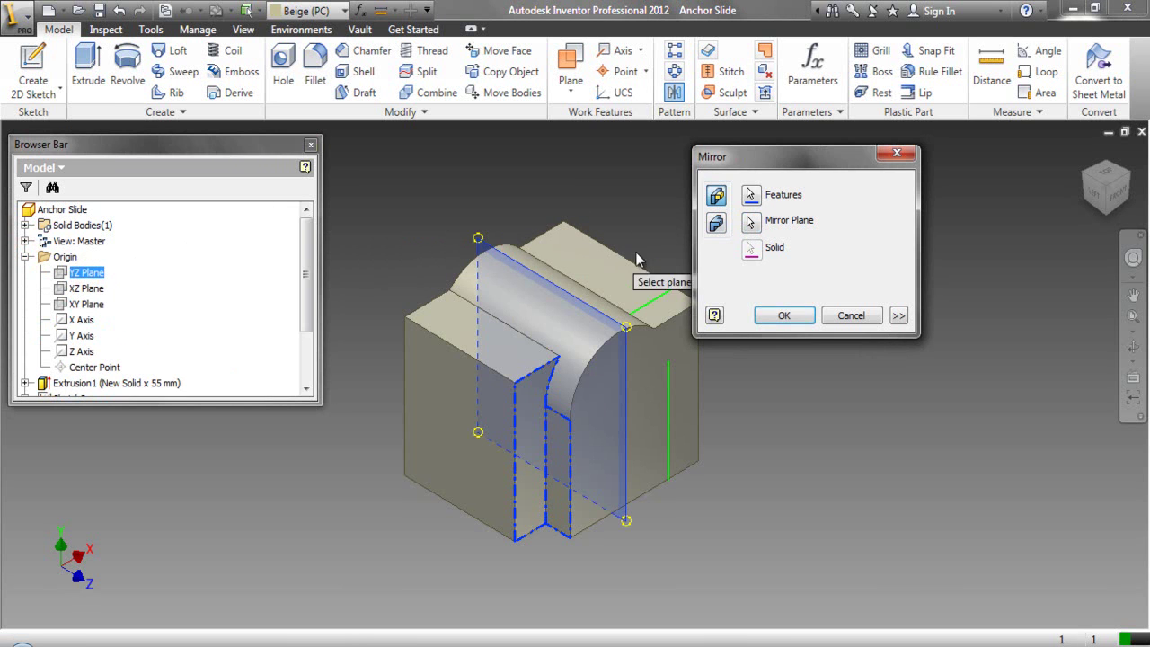
click(784, 315)
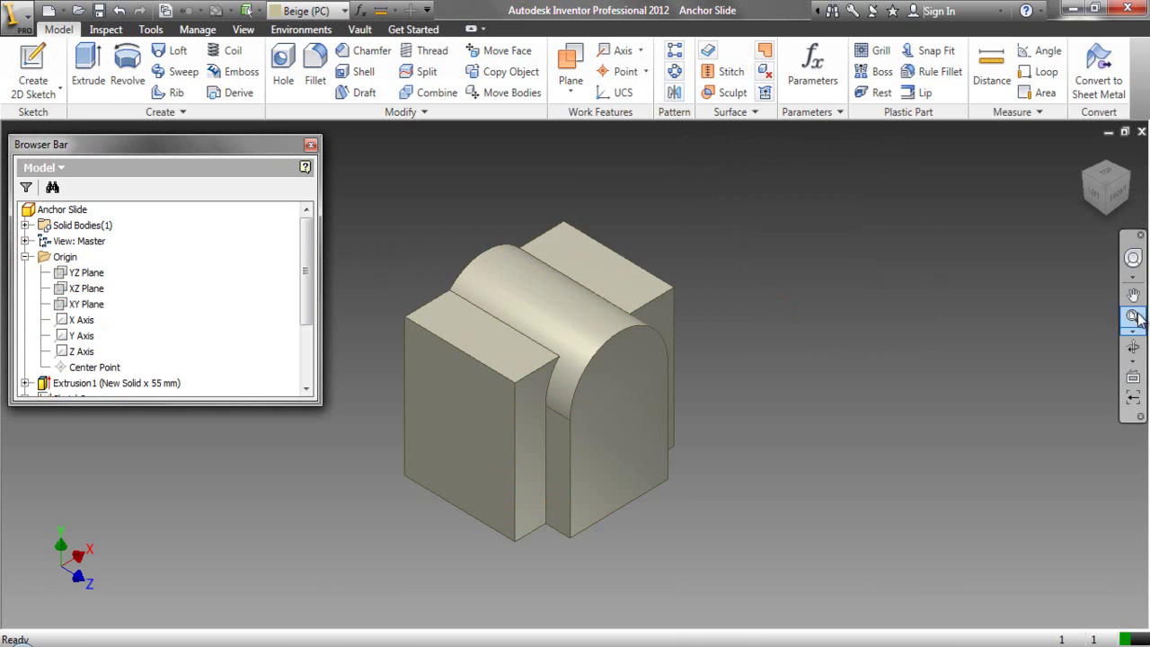
Save the part and collapse all nodes in the model browser.
click(1135, 316)
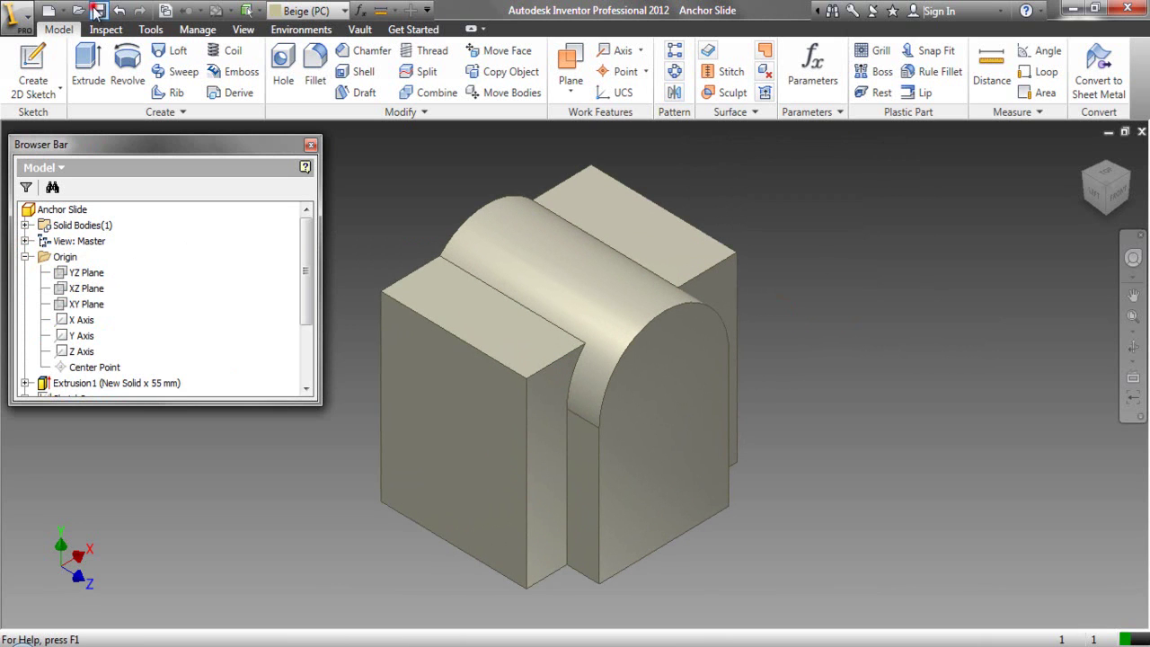
right_click(261, 293)
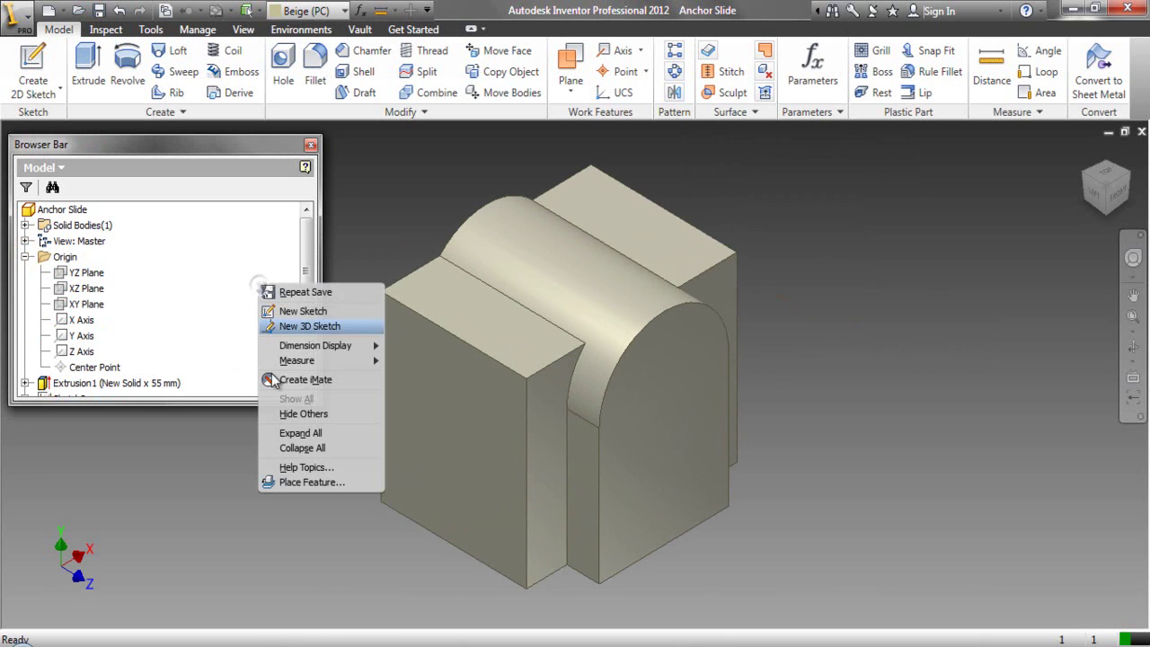
click(295, 451)
click(331, 489)
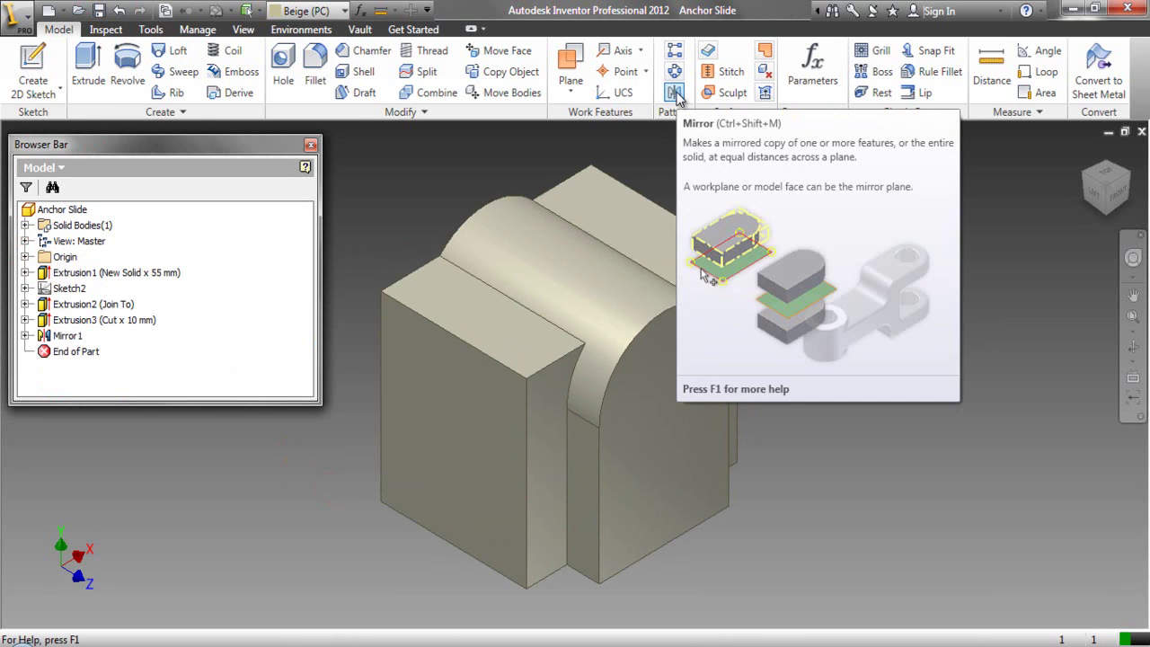
Mirror the 10 mm cut and its mirrored copy about the XY plane to notch the back of the block.
click(675, 93)
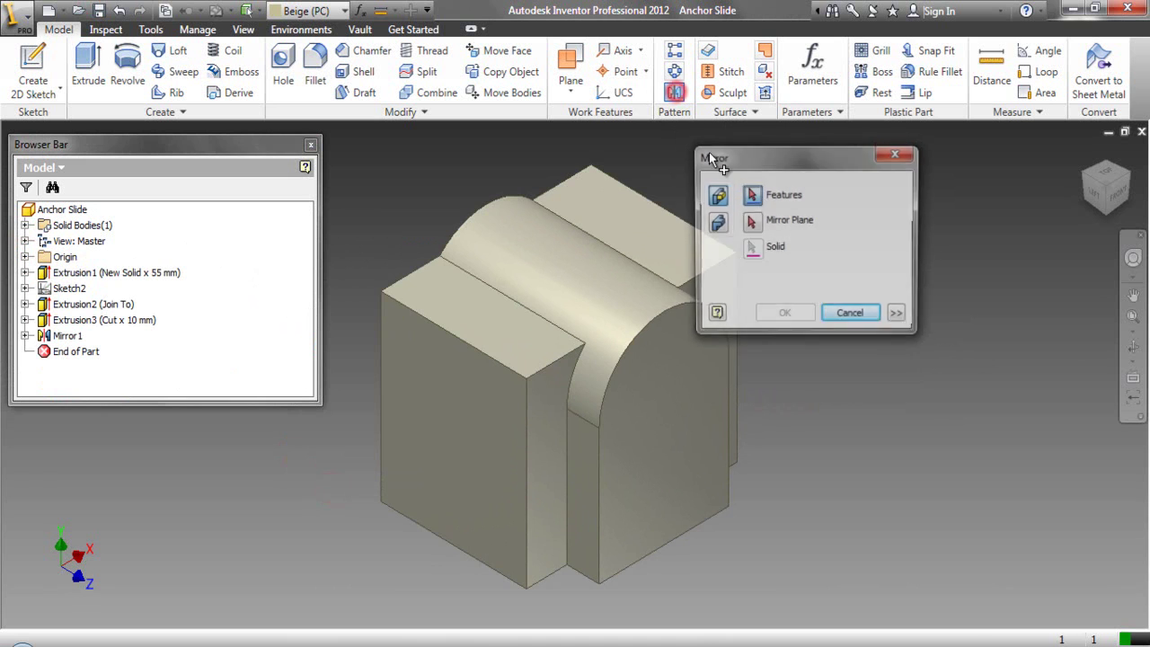
click(555, 395)
click(736, 375)
drag(784, 160, 895, 171)
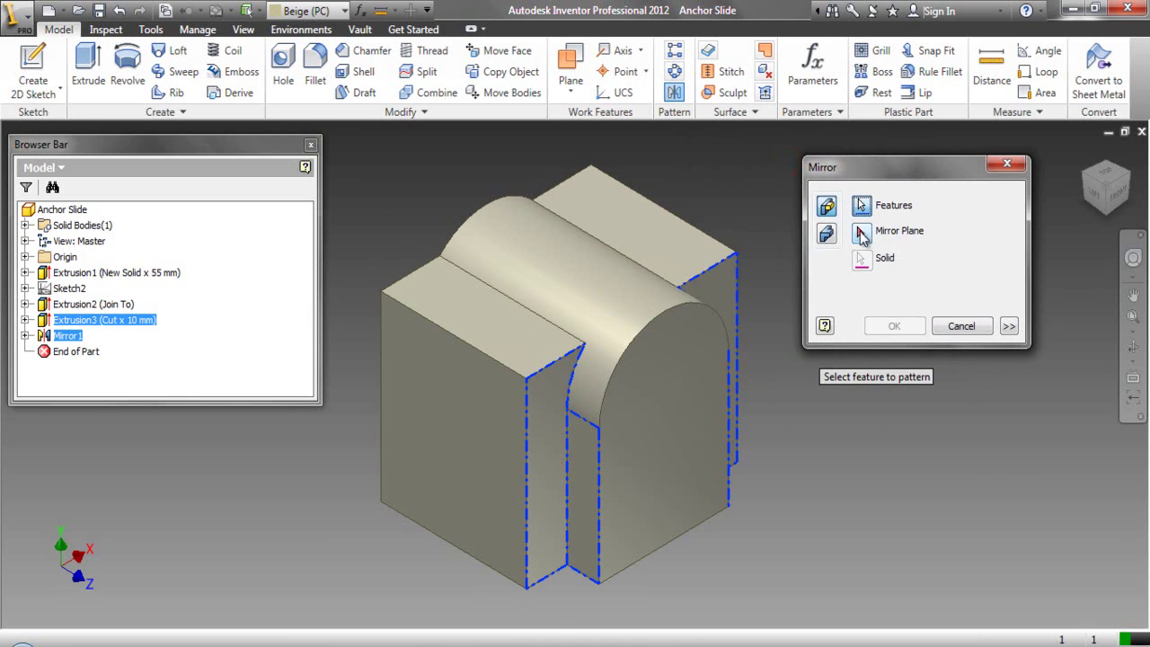
click(26, 257)
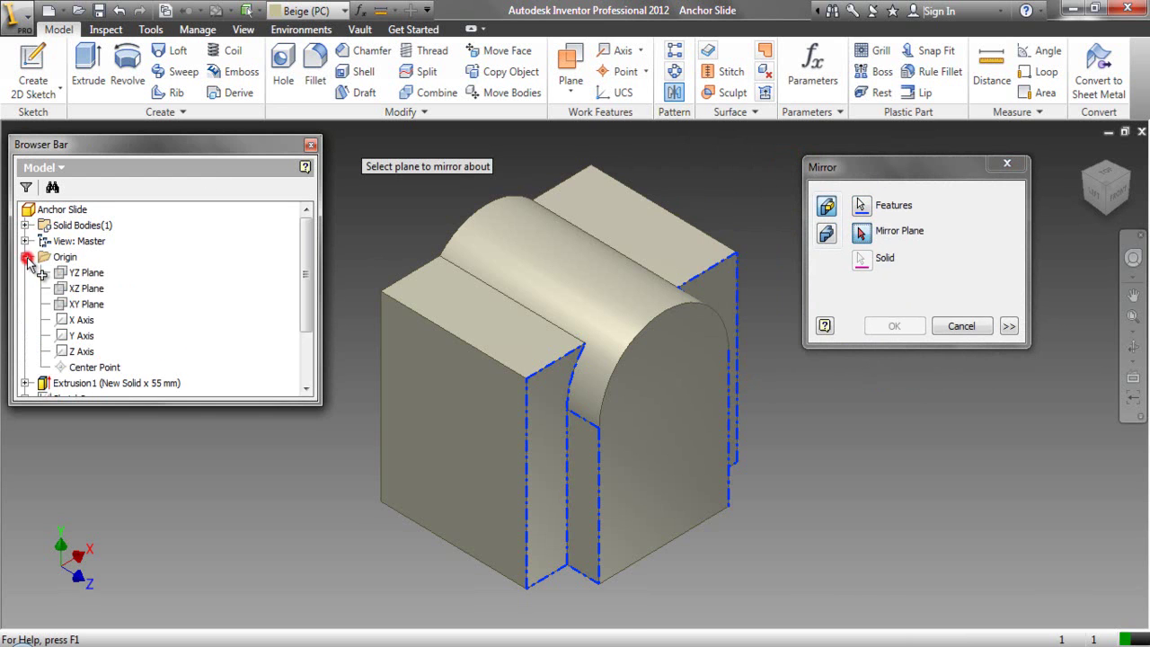
click(87, 304)
click(895, 327)
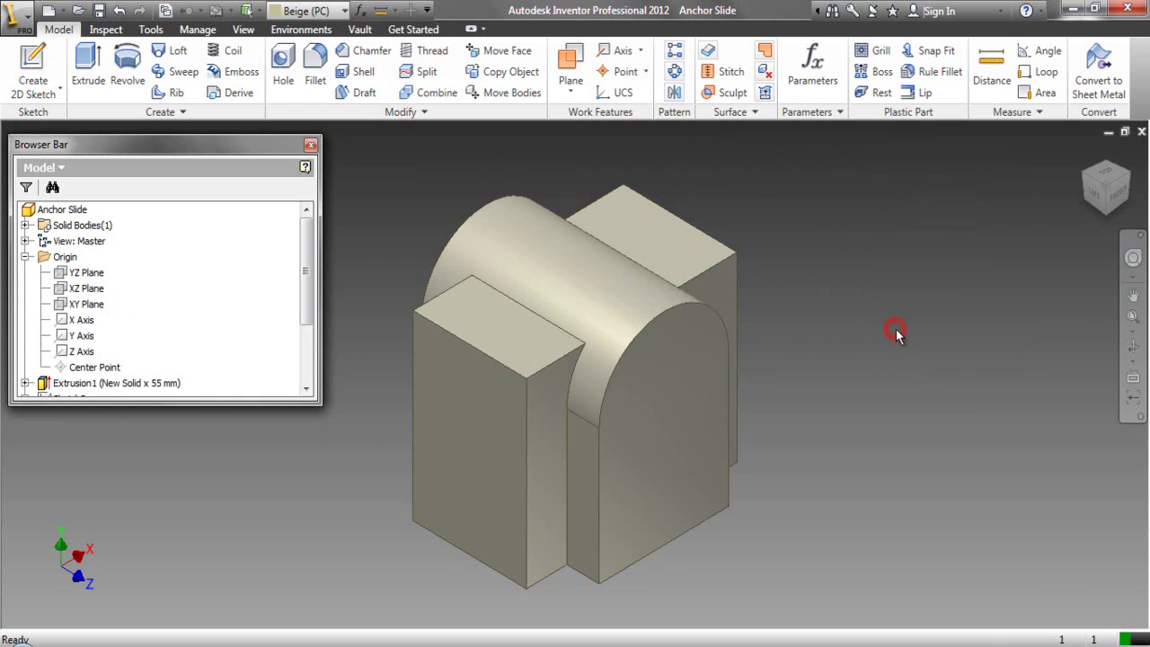
Start a new sketch on the arched front face and project the YZ plane into it.
click(1081, 179)
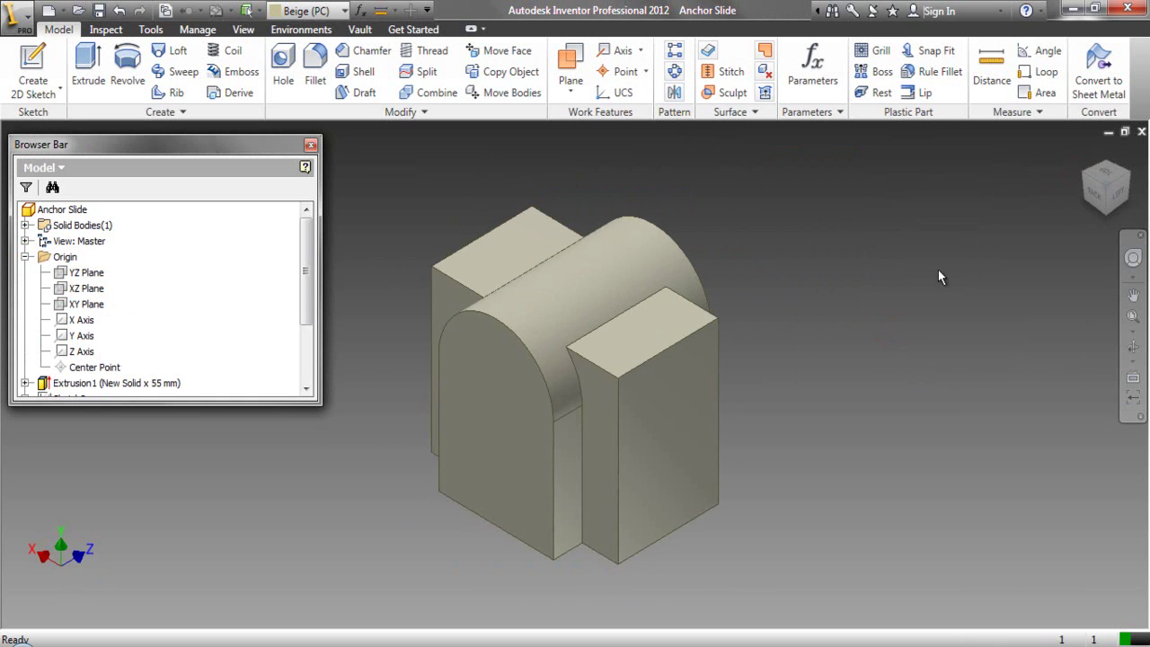
right_click(882, 279)
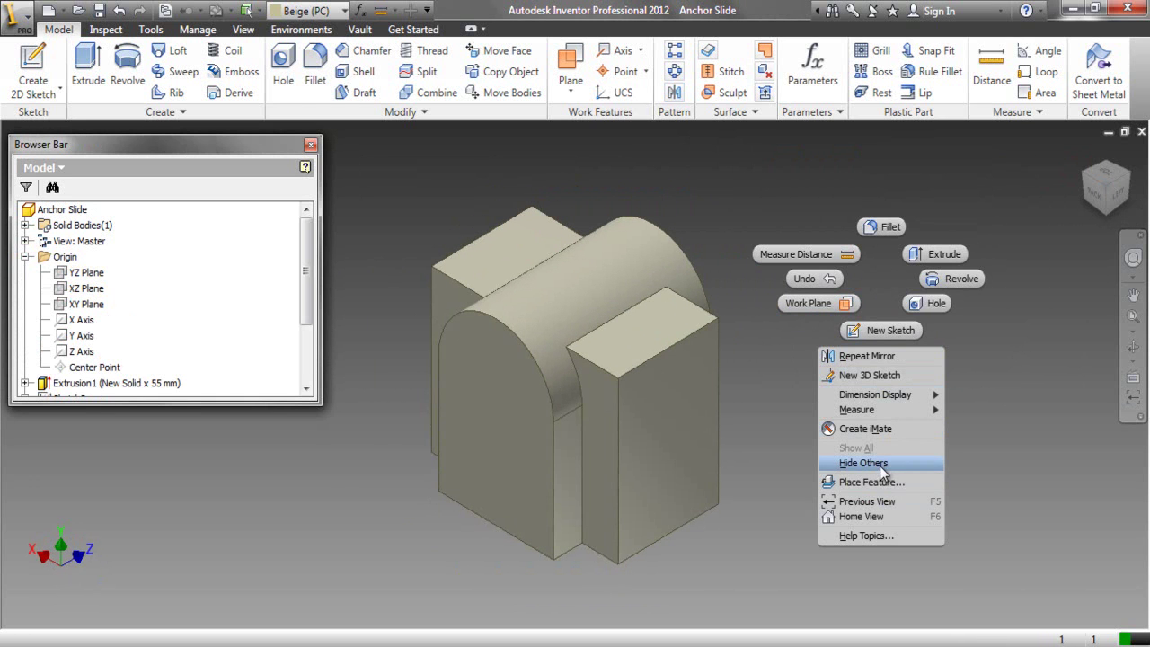
click(890, 507)
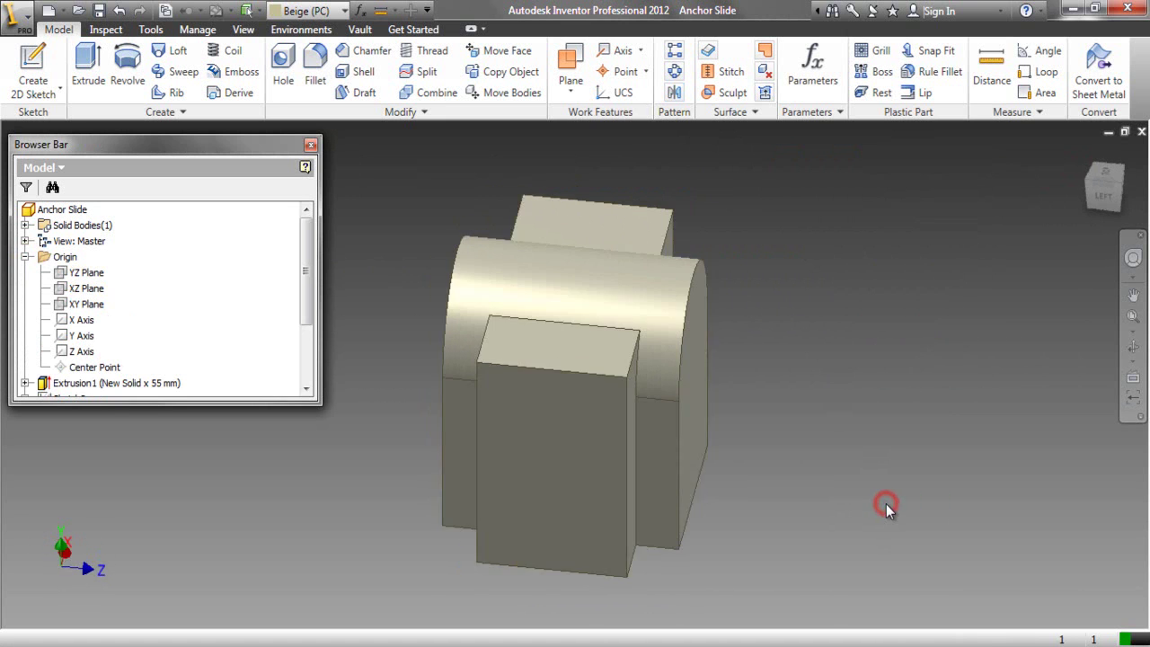
click(663, 424)
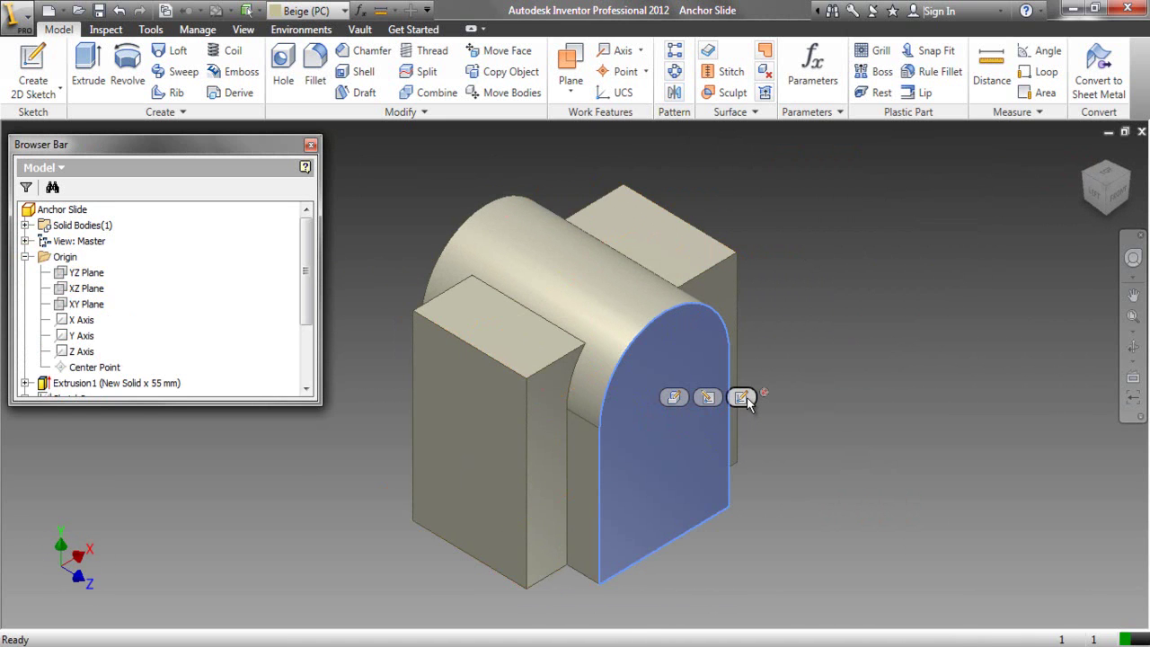
click(745, 399)
click(1121, 193)
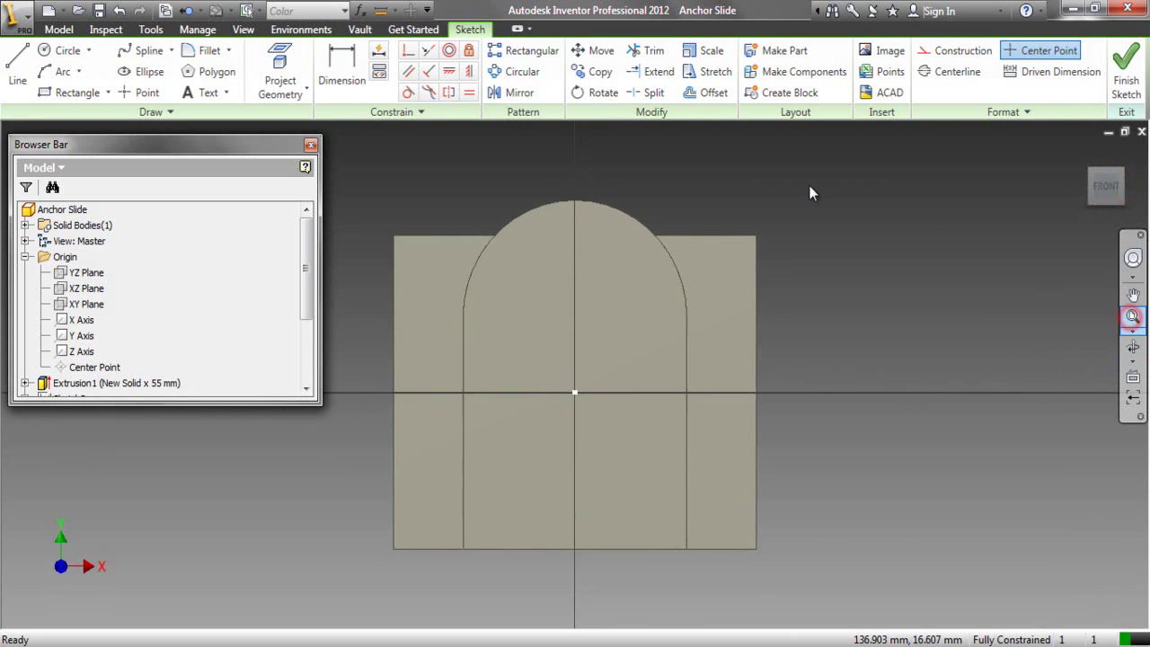
click(278, 87)
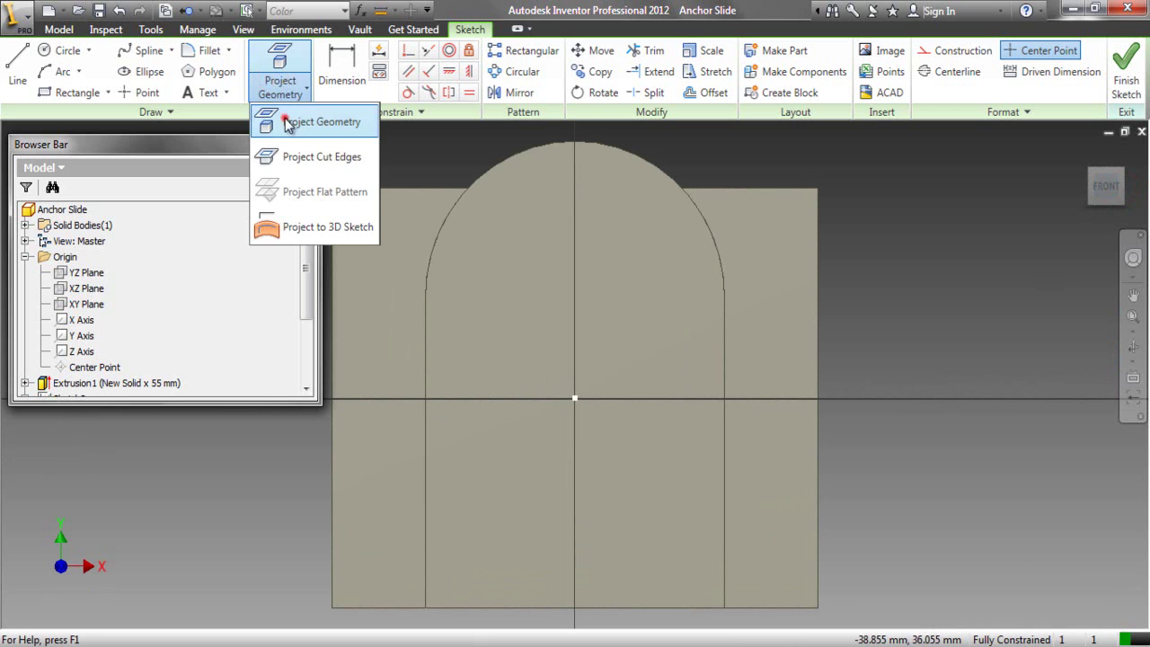
click(288, 123)
click(94, 277)
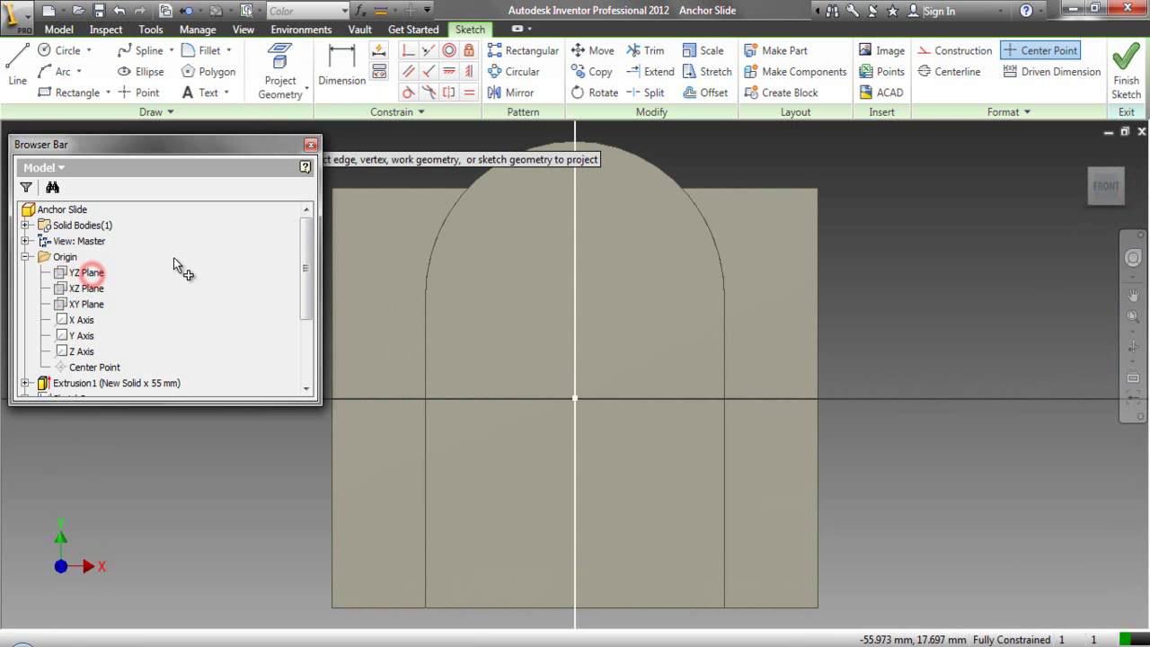
Draw a 24 mm horizontal line crossing the projected vertical axis in the lower part of the front face.
right_click(857, 239)
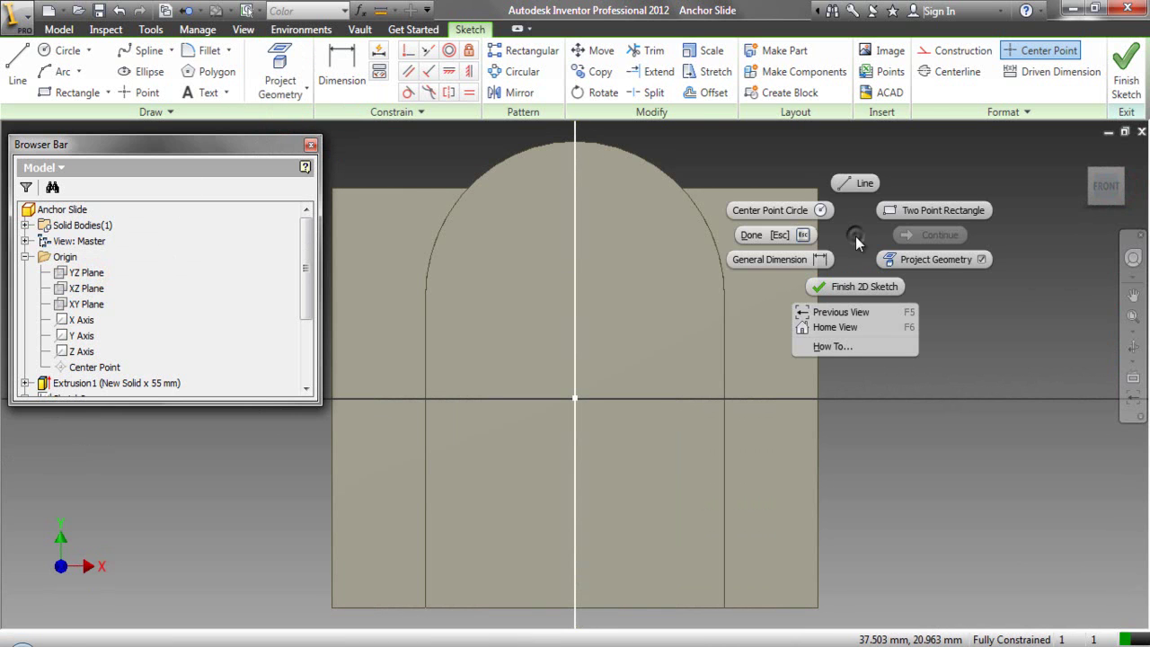
click(855, 183)
click(468, 509)
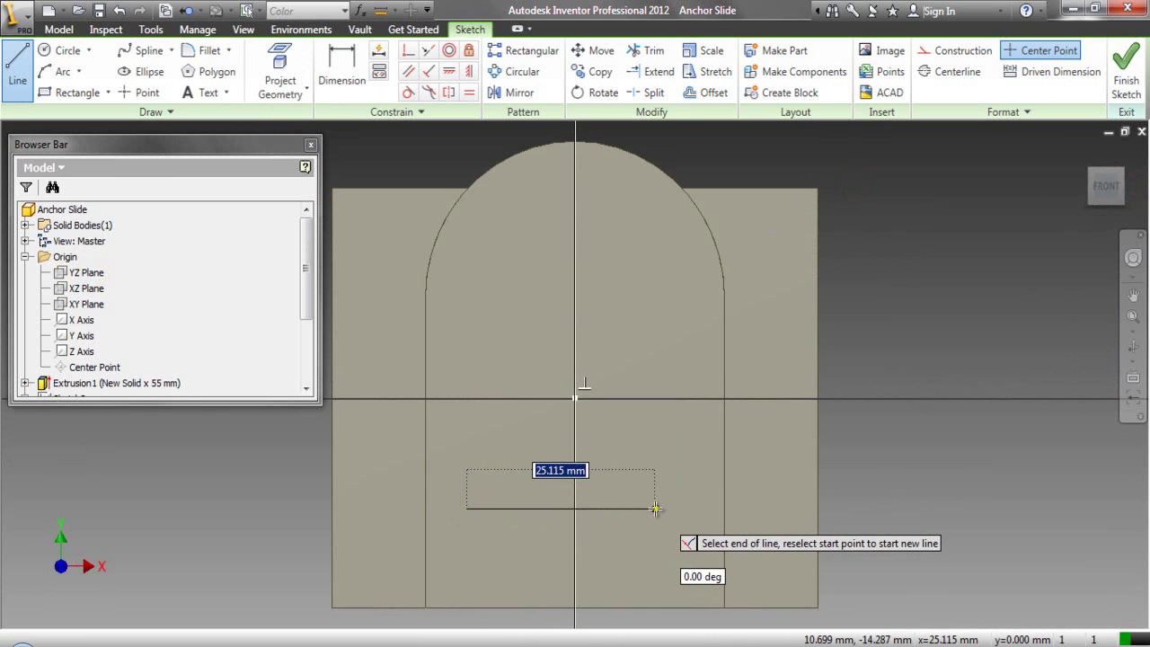
key(Return)
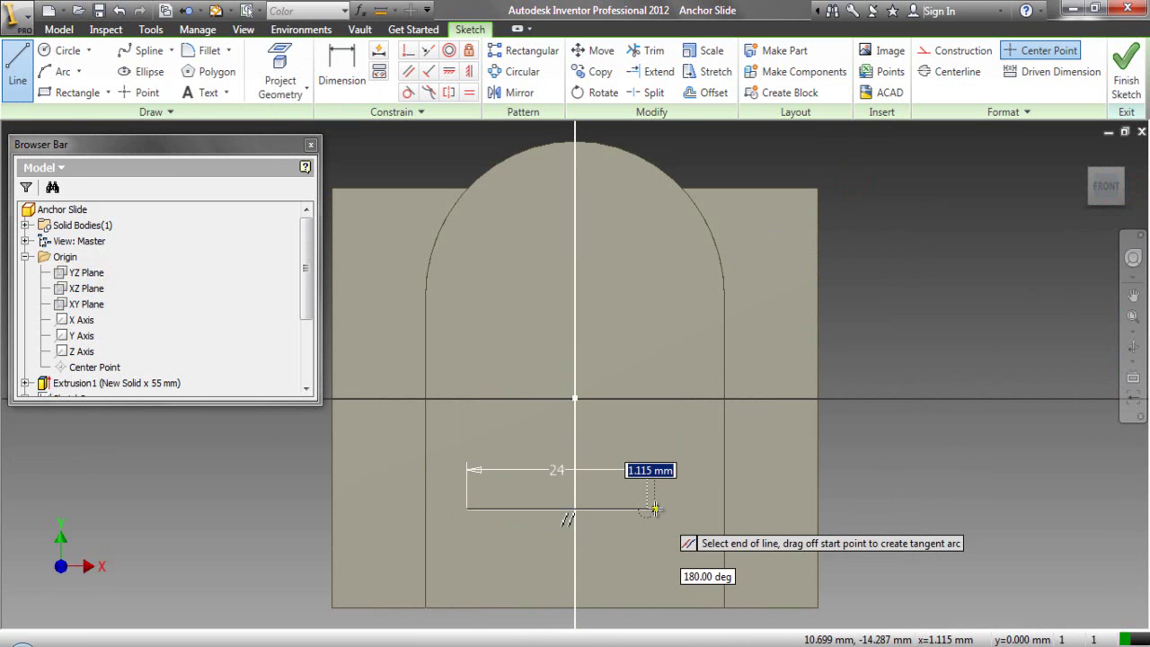
right_click(688, 372)
click(623, 371)
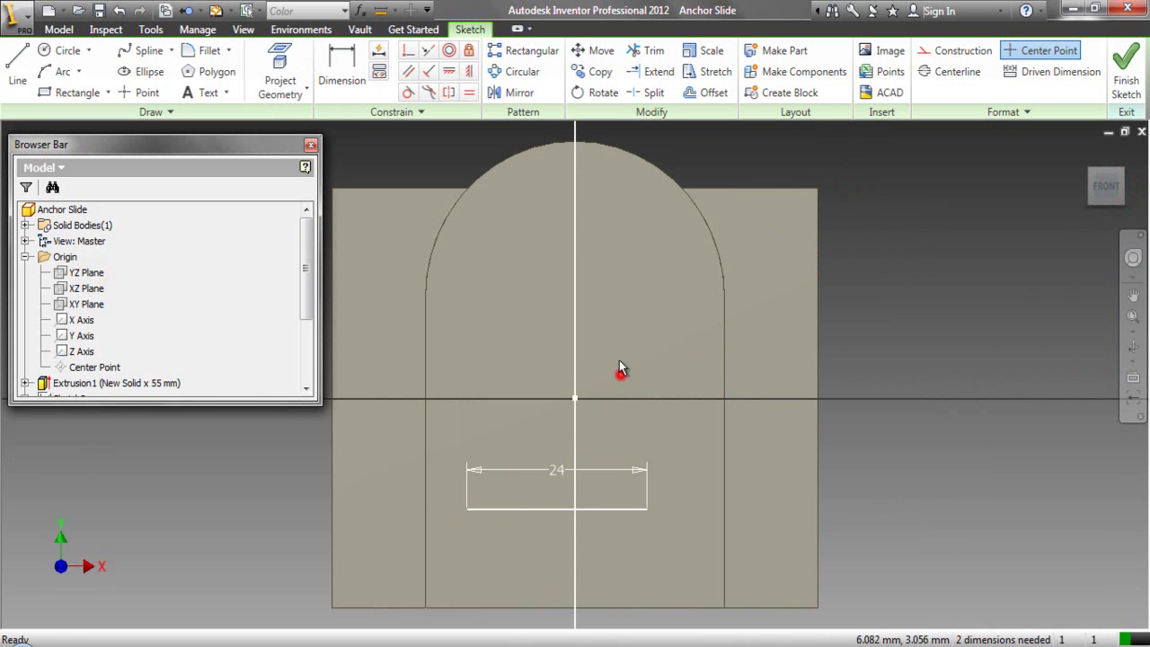
Constrain the midpoint of the 24 mm line to the projected vertical axis with a coincident constraint.
click(409, 51)
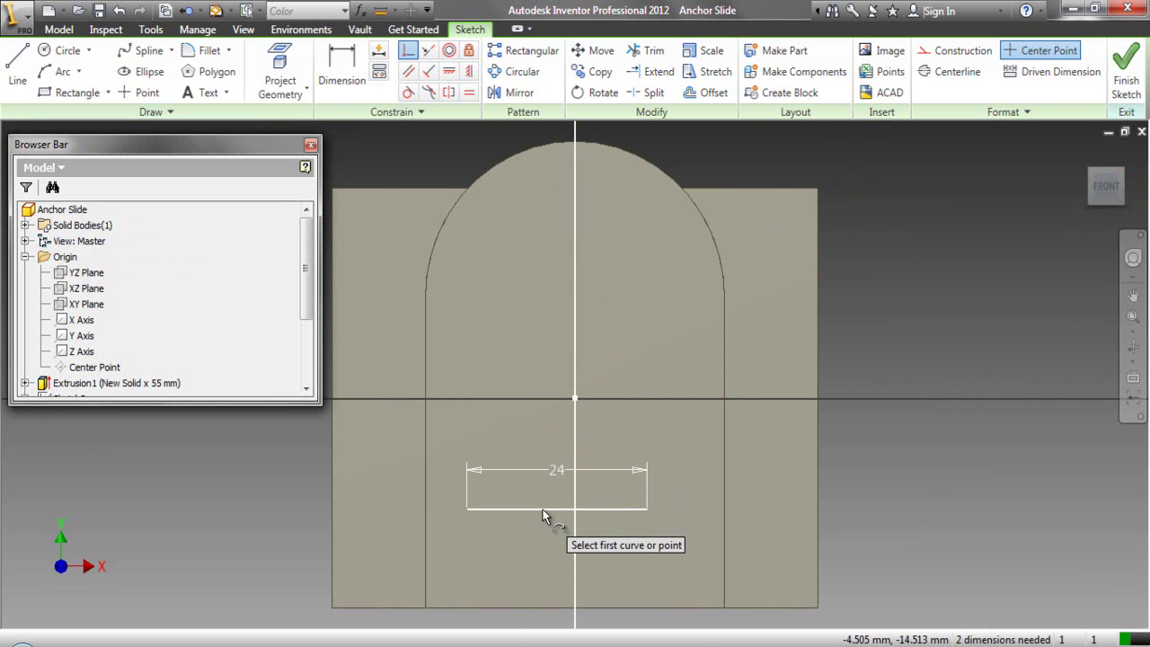
click(554, 508)
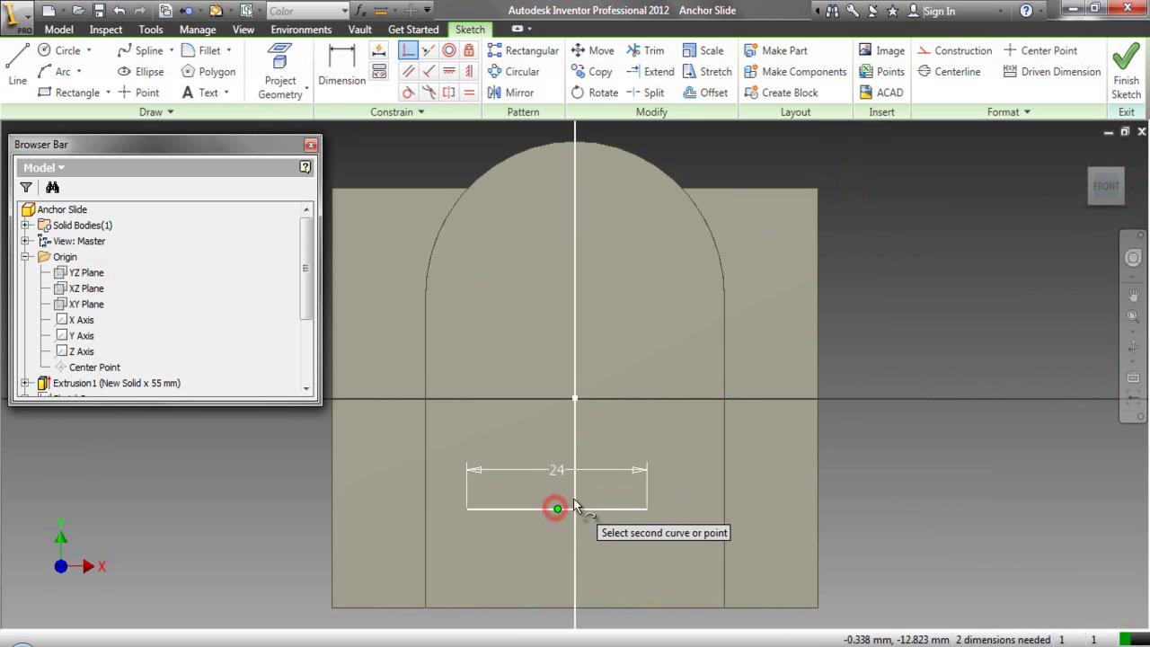
click(575, 499)
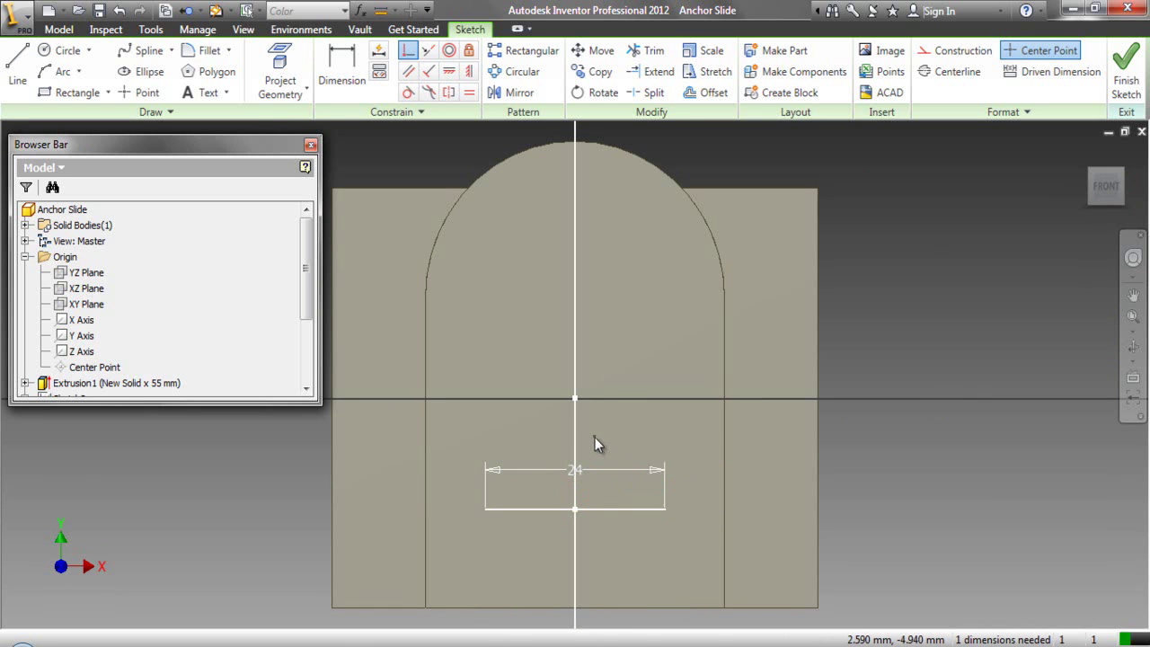
Dimension the height of the 24 mm line above the bottom edge of the front face as 7 mm.
right_click(595, 435)
click(516, 463)
click(509, 510)
click(521, 607)
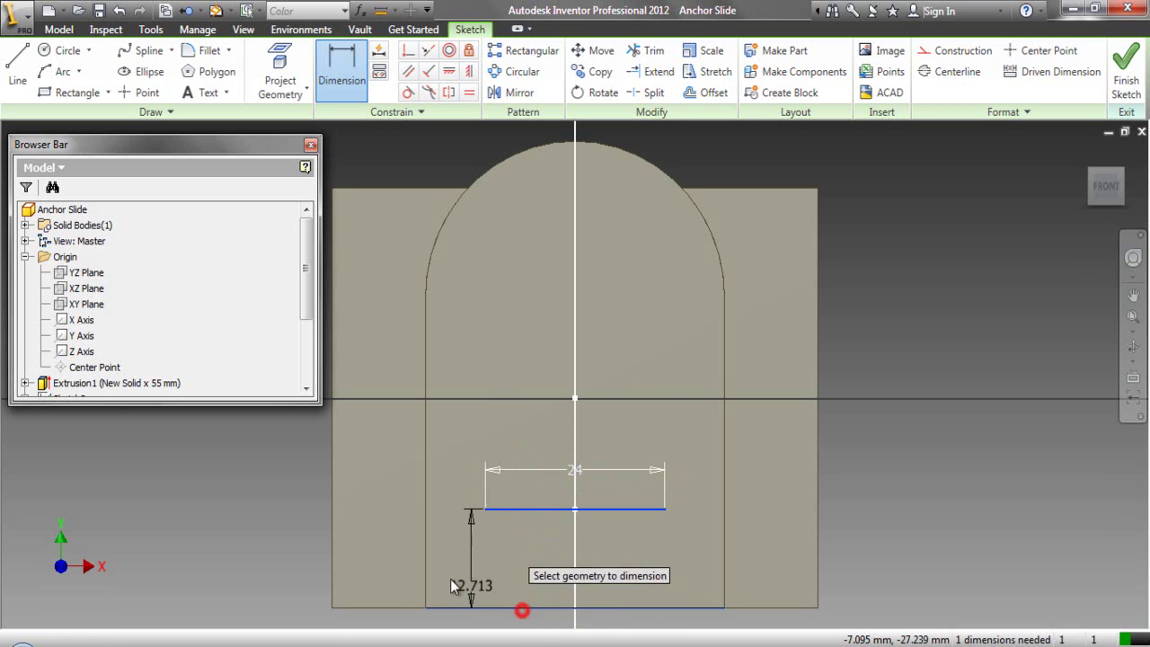
click(296, 564)
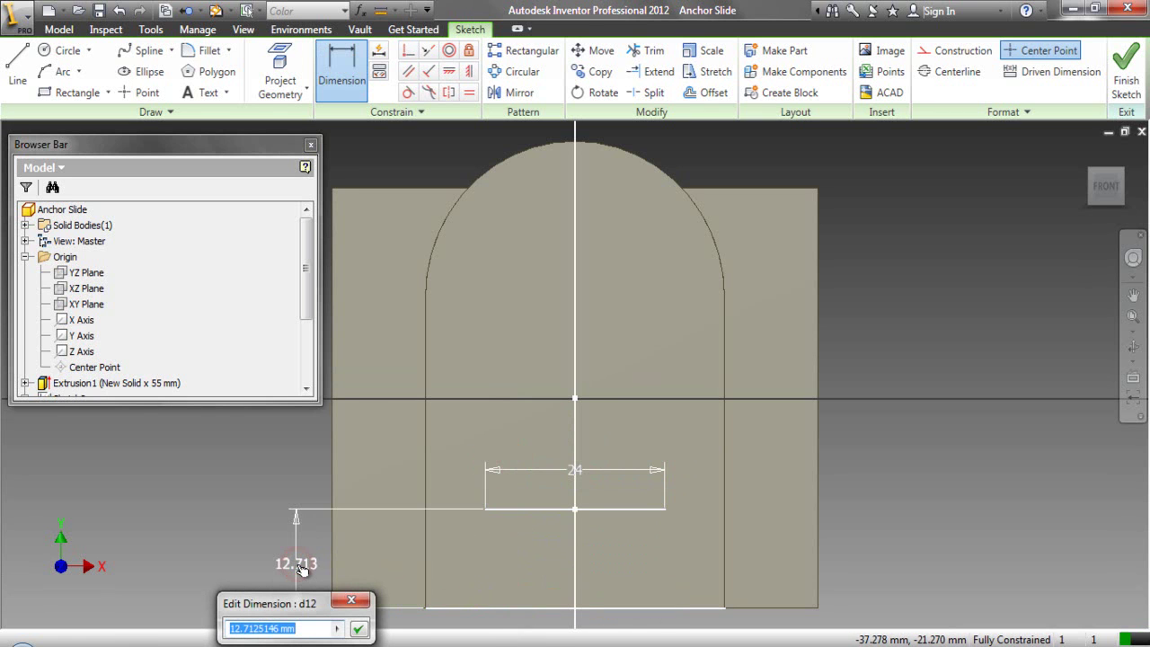
text(7)
key(Return)
Draw a line sloping inward at about 70° from the left end of the 24 mm line down to the bottom edge.
right_click(265, 481)
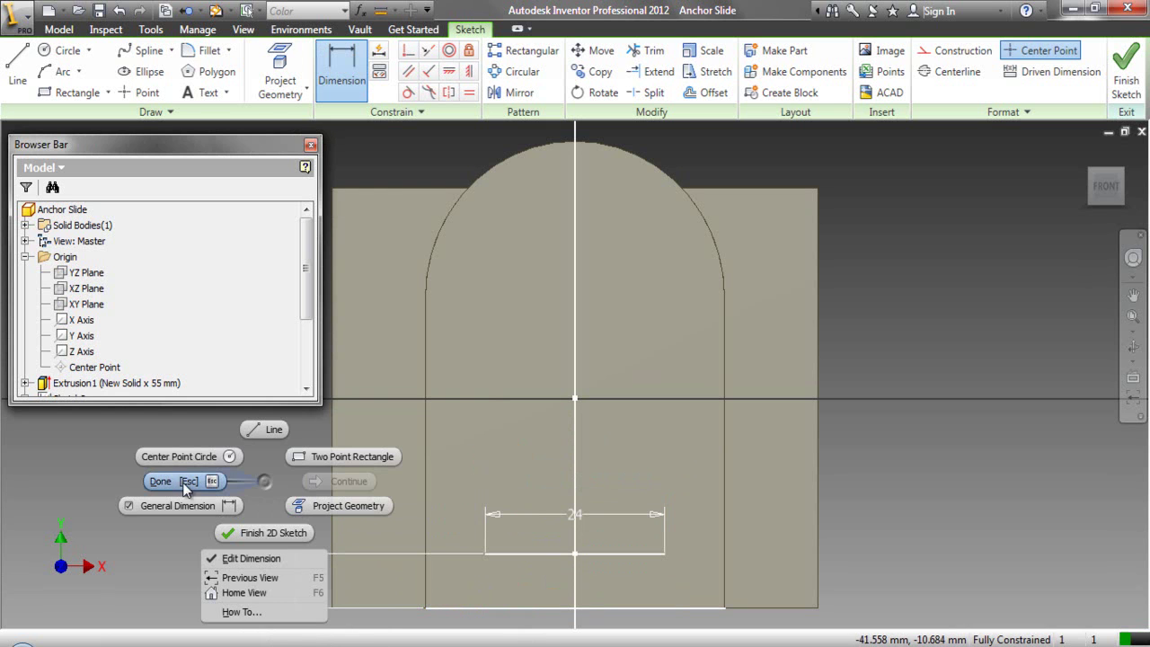
click(263, 429)
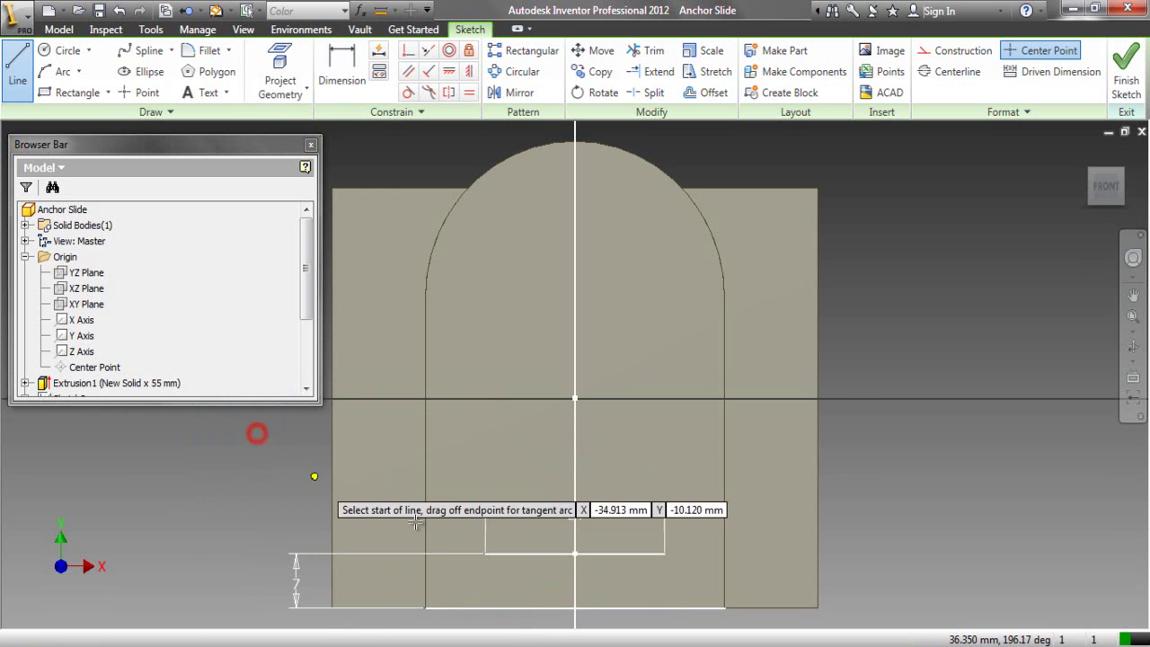
click(486, 554)
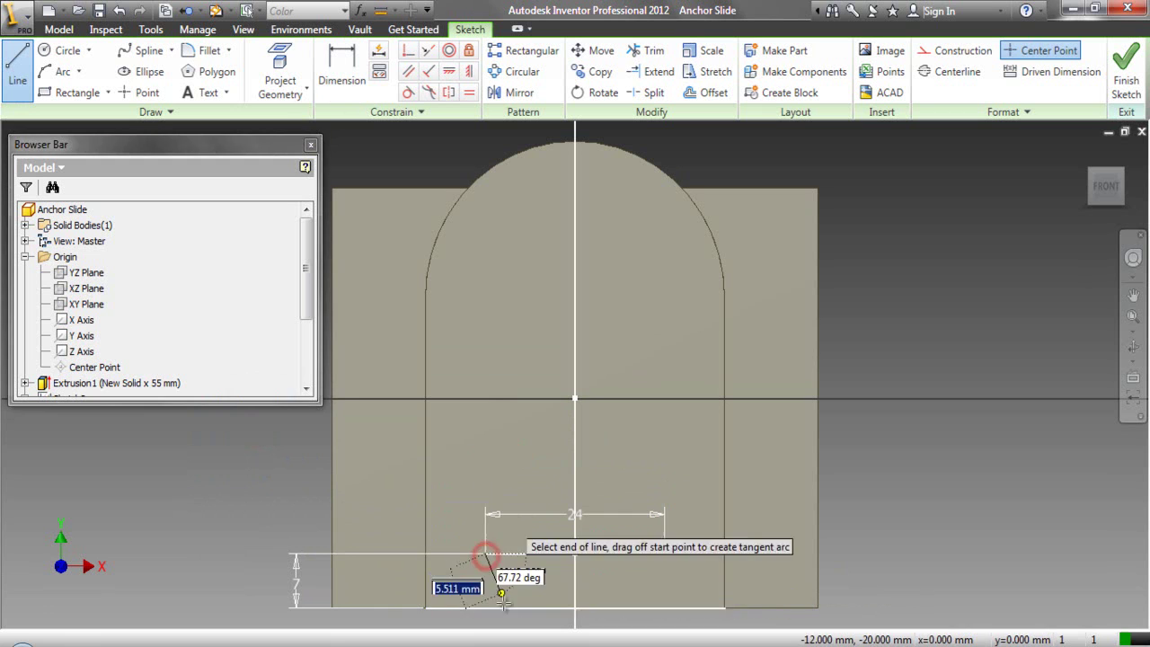
click(505, 609)
right_click(525, 587)
click(472, 587)
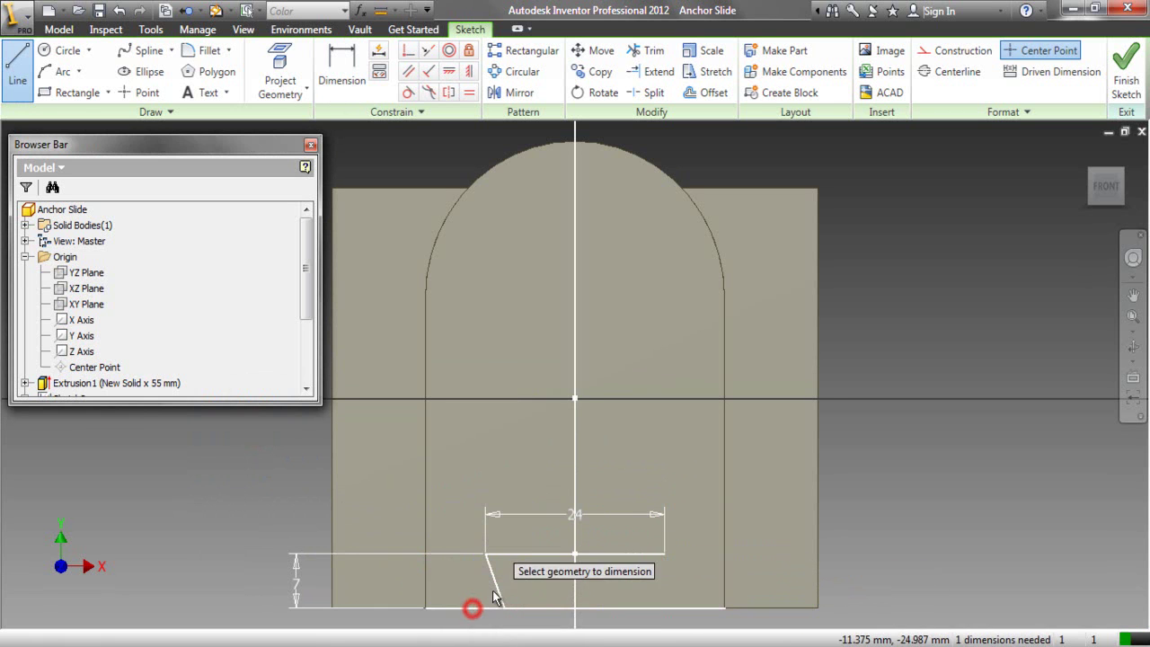
Dimension the angle between the slanted line and the 24 mm horizontal line as 72 degrees.
key(d)
click(495, 584)
click(514, 554)
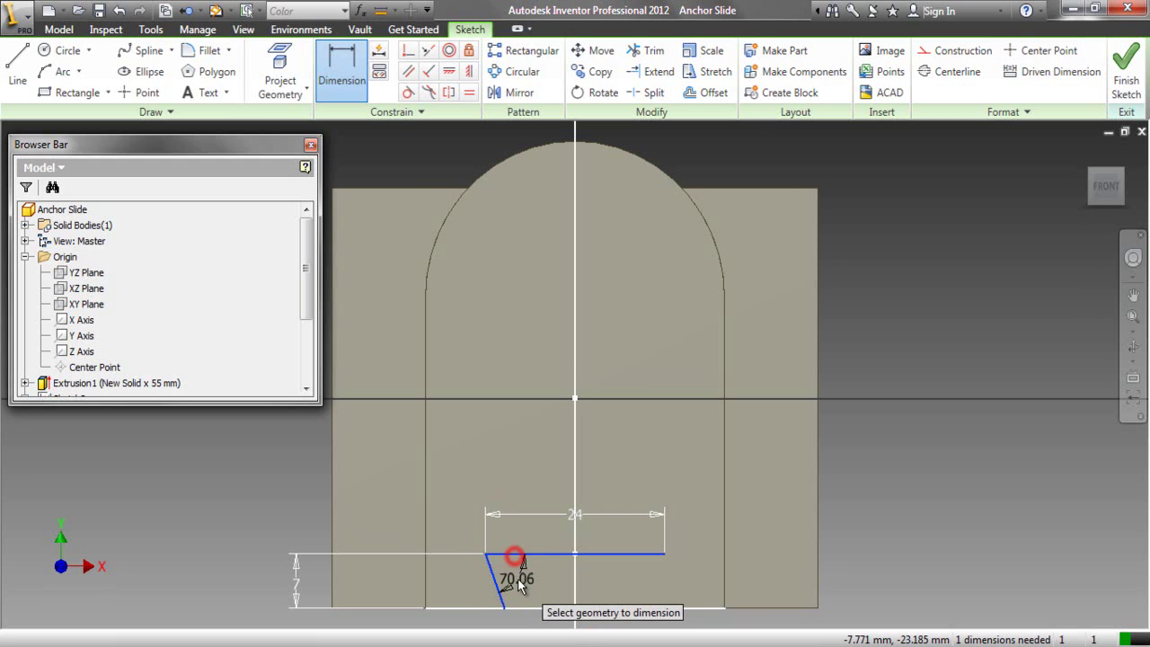
click(522, 577)
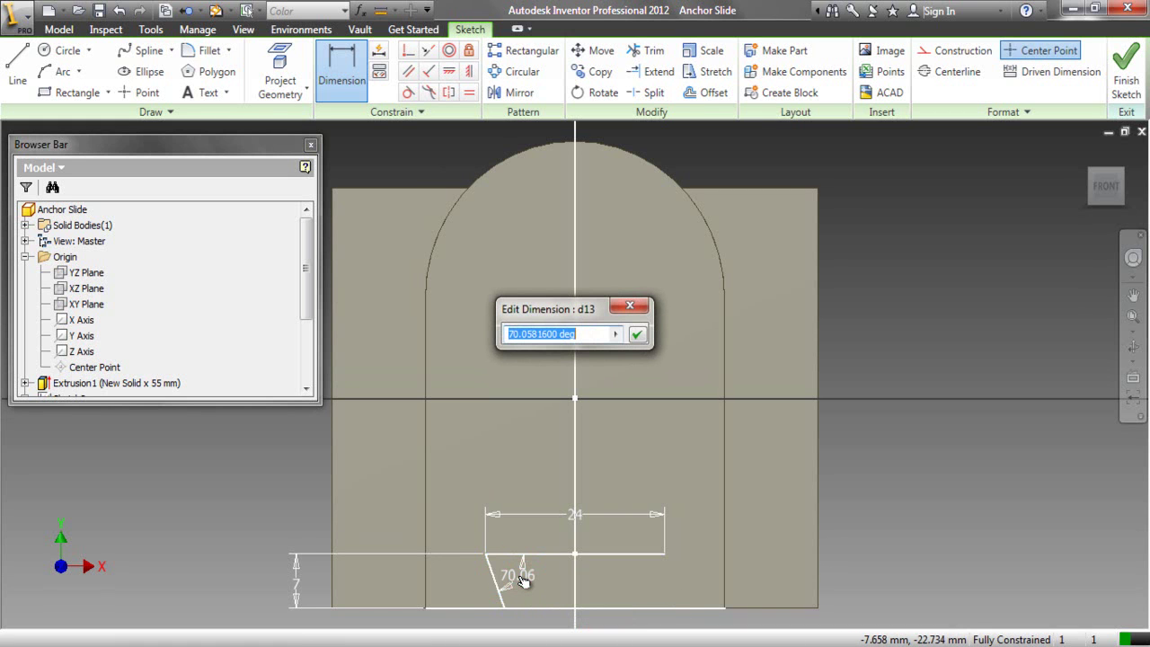
key(Return)
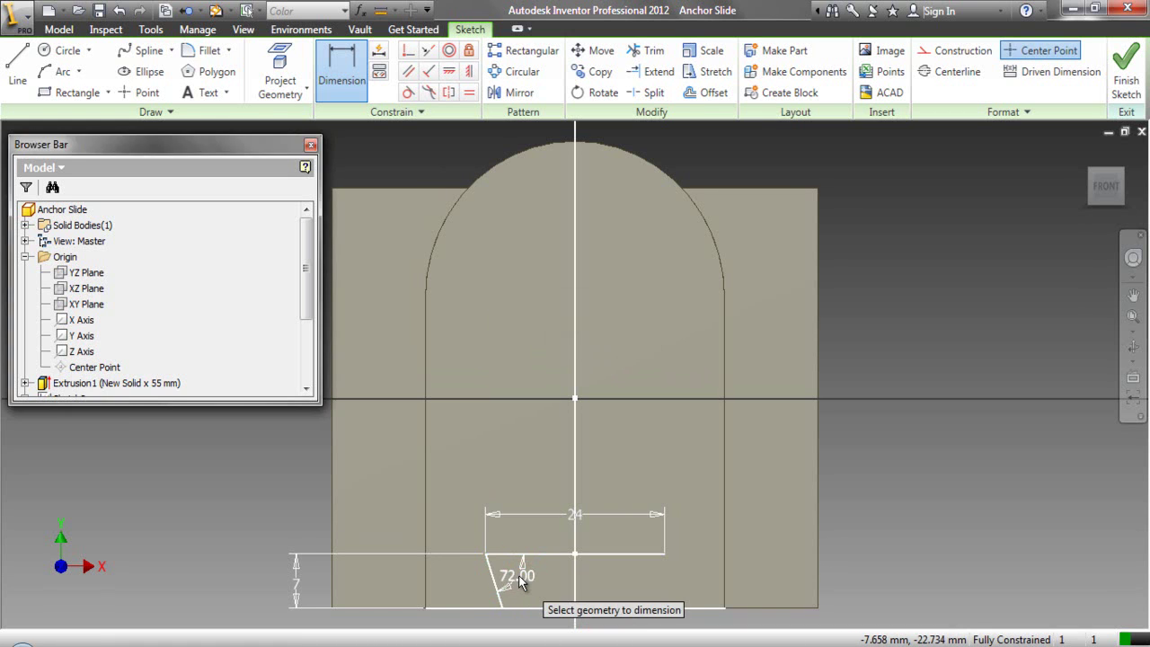
Mirror the slanted line about the projected vertical axis.
right_click(447, 337)
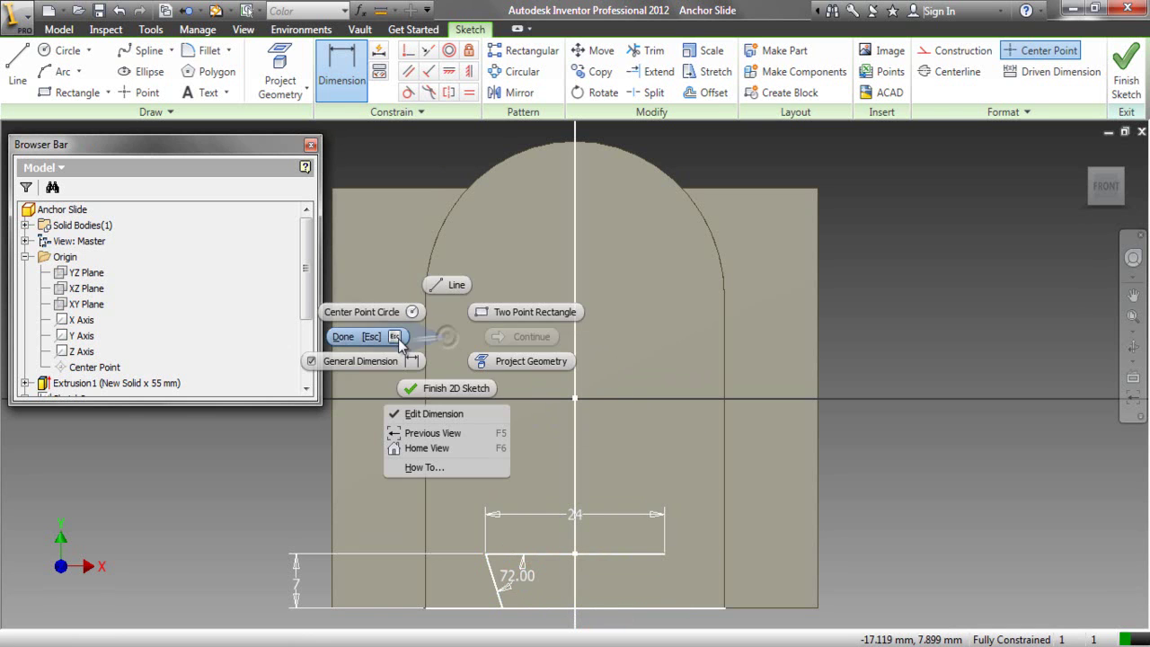
click(392, 333)
click(514, 93)
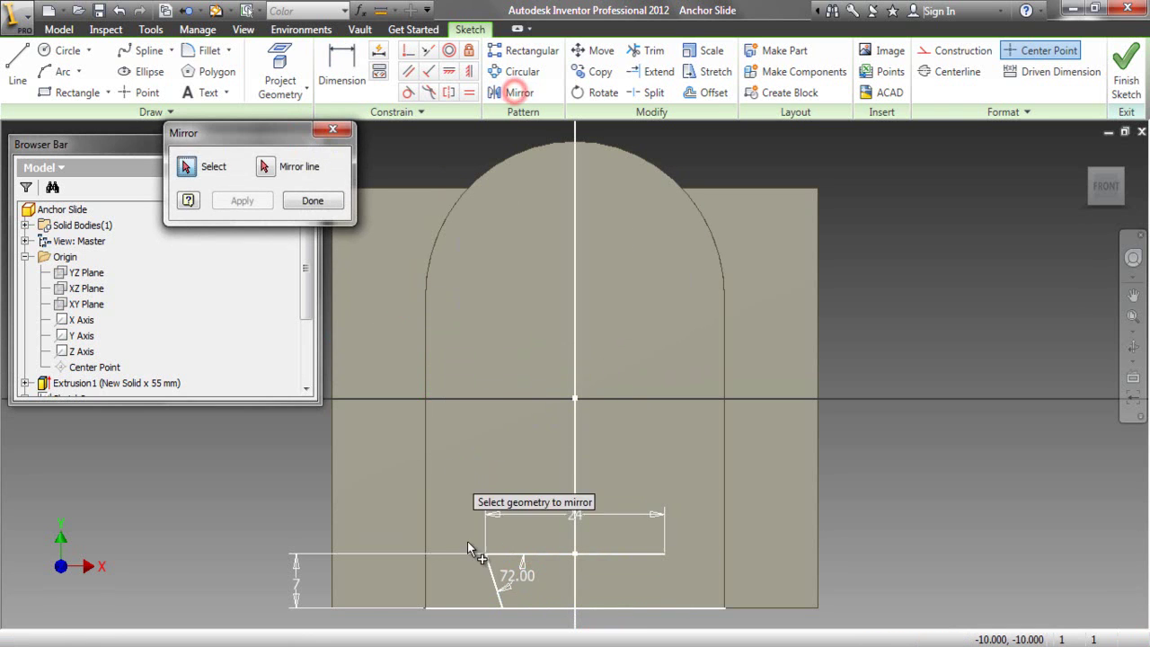
click(494, 580)
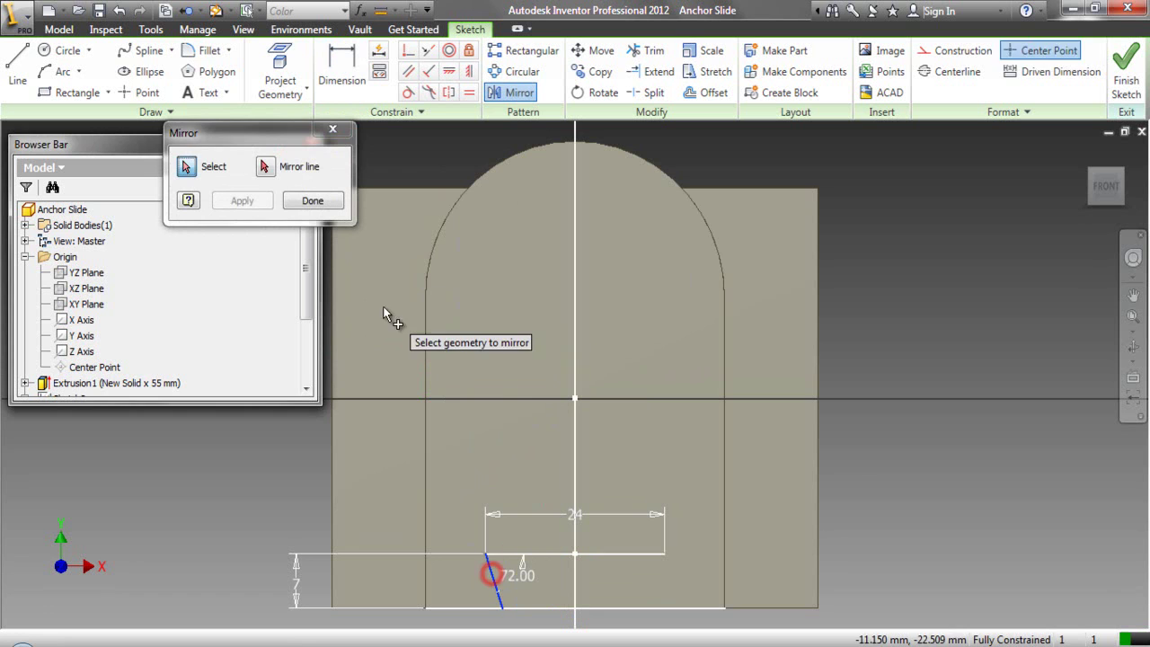
click(265, 166)
click(574, 304)
click(256, 202)
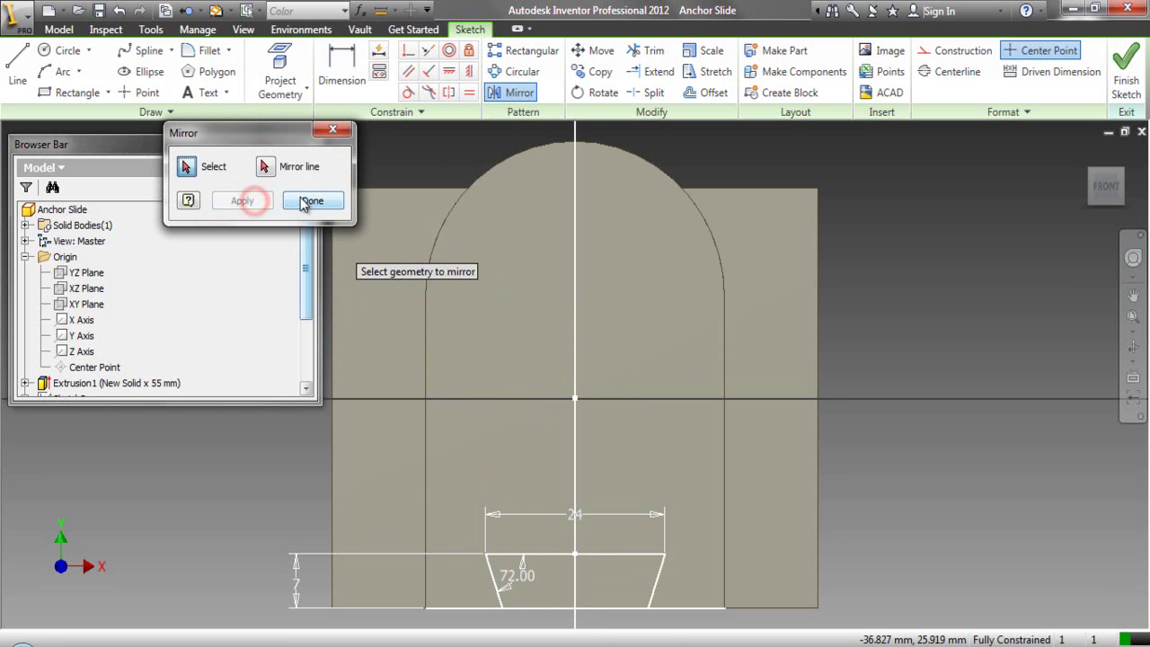
click(309, 200)
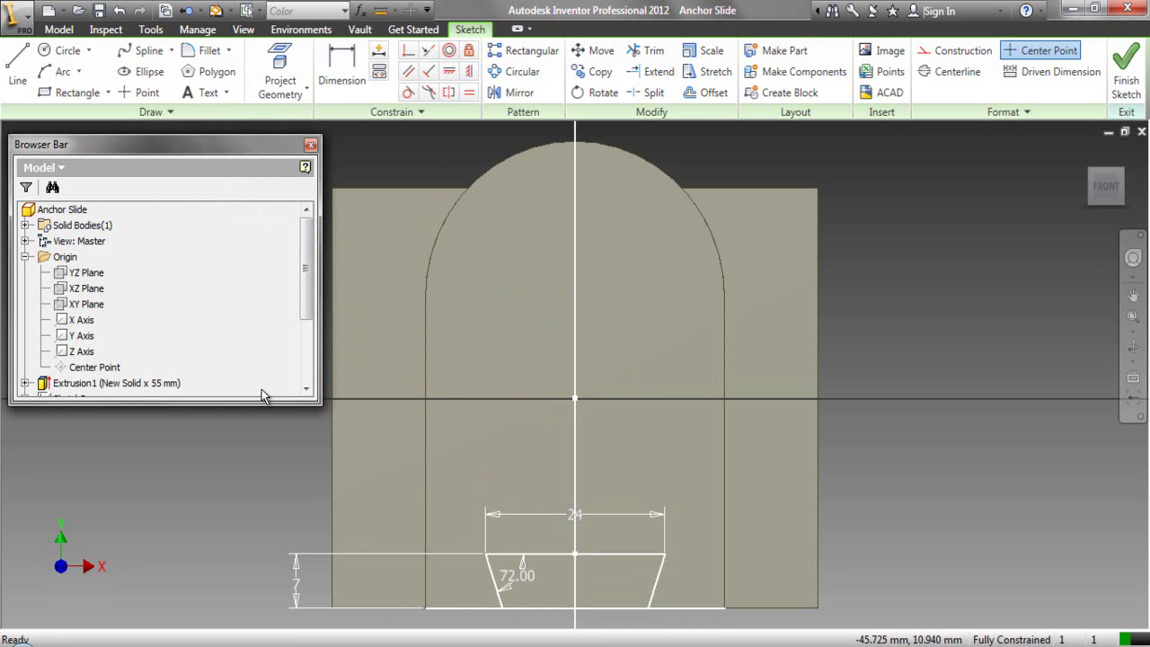
Convert the projected bottom edge to construction and close the trapezoid with a line joining the lower ends of the slanted lines.
click(456, 609)
click(960, 51)
right_click(958, 258)
click(965, 198)
click(644, 609)
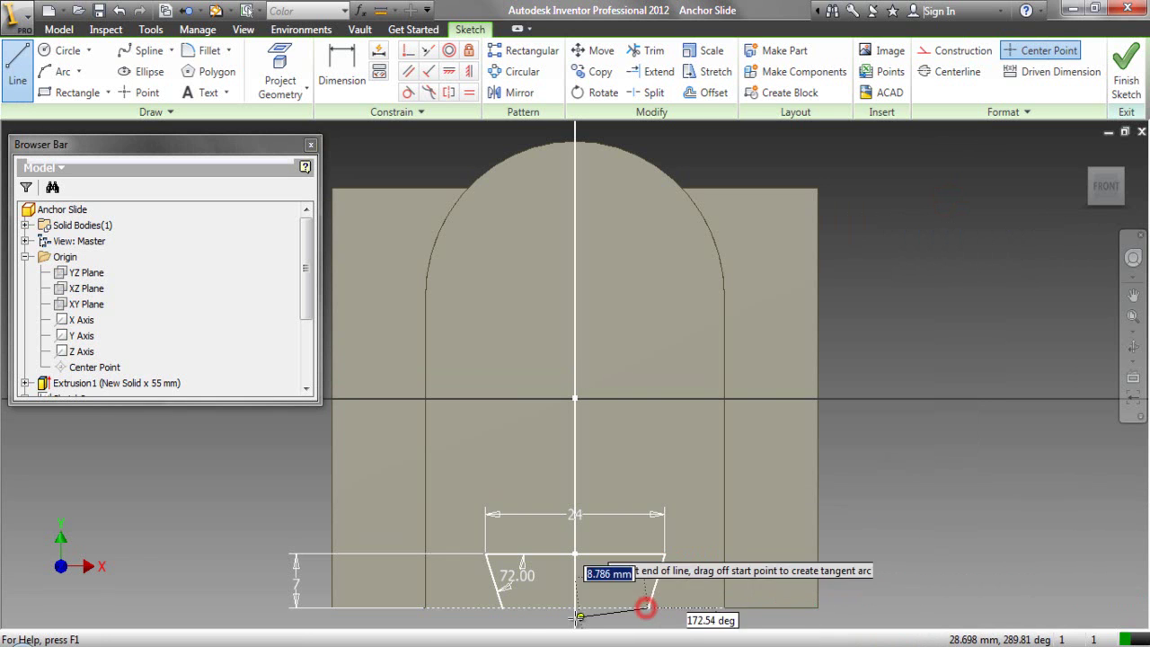
click(503, 609)
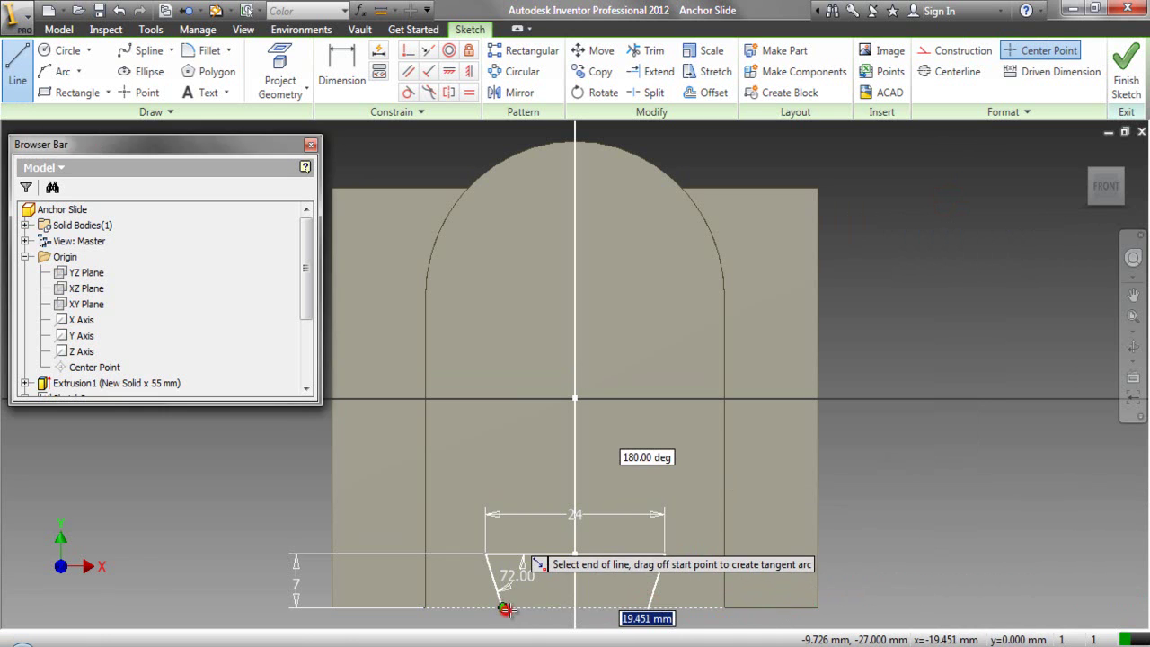
right_click(936, 262)
click(867, 262)
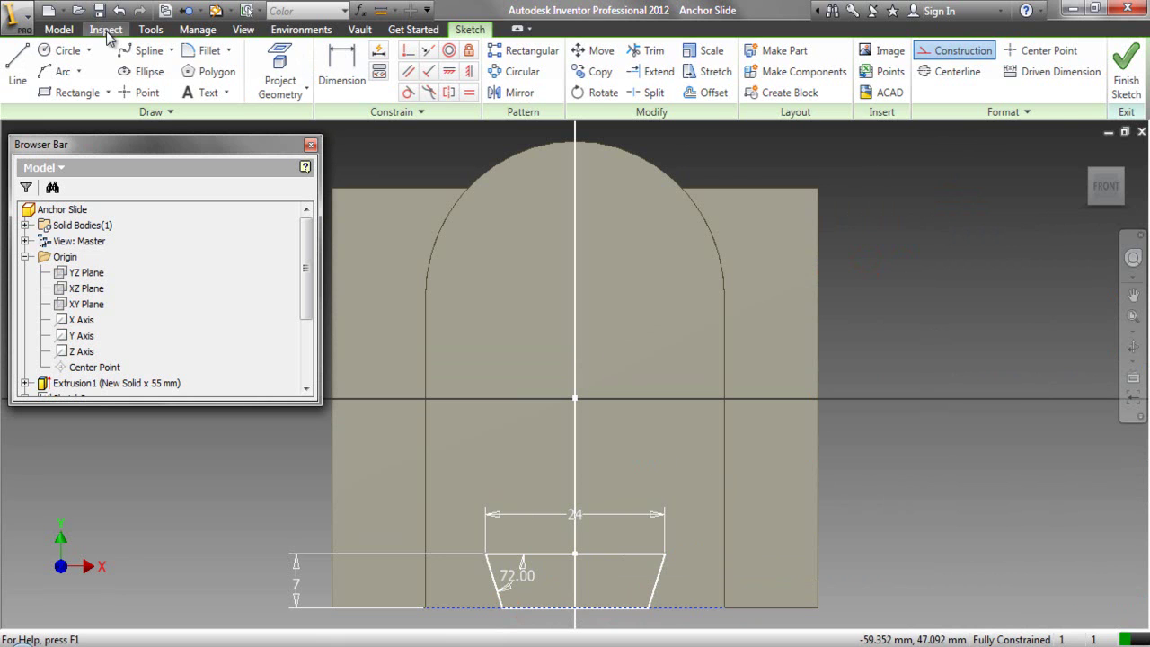
Extrude the dovetail trapezoid as a cut with extents All, directed back through the body.
click(58, 29)
click(87, 67)
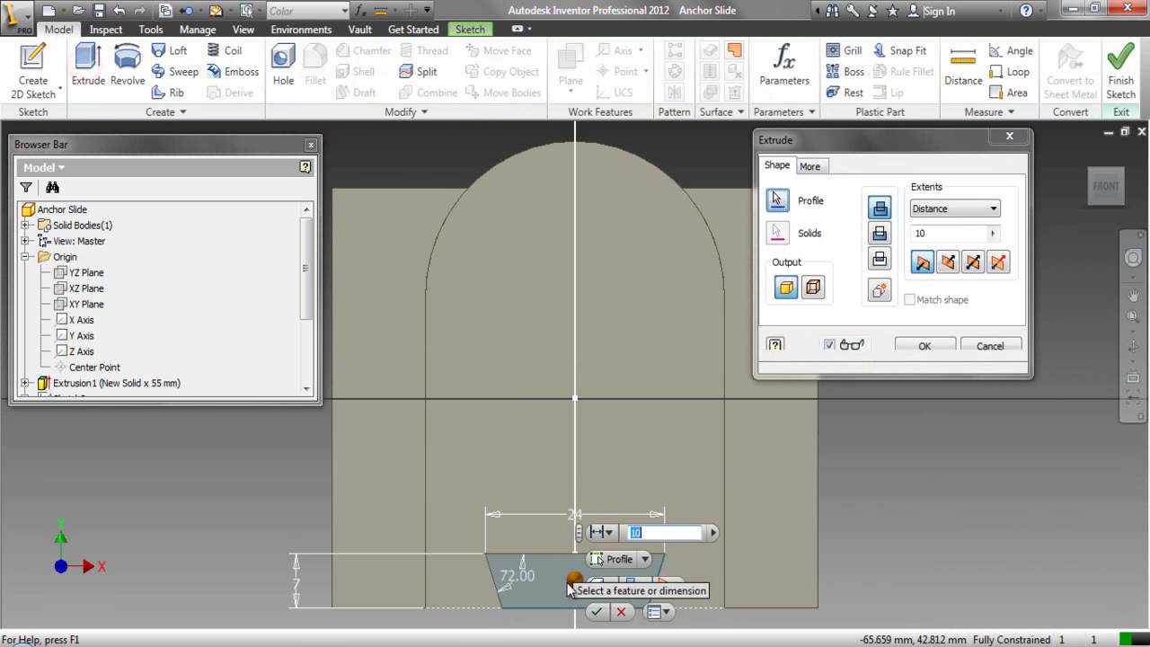
click(934, 209)
click(920, 270)
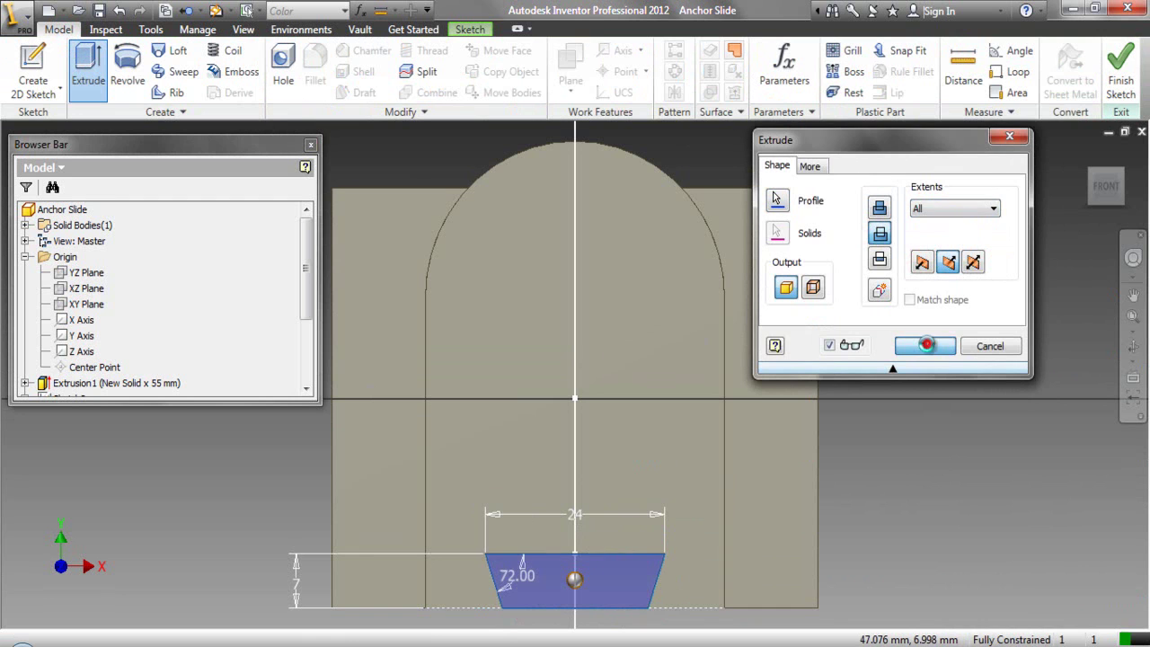
click(927, 346)
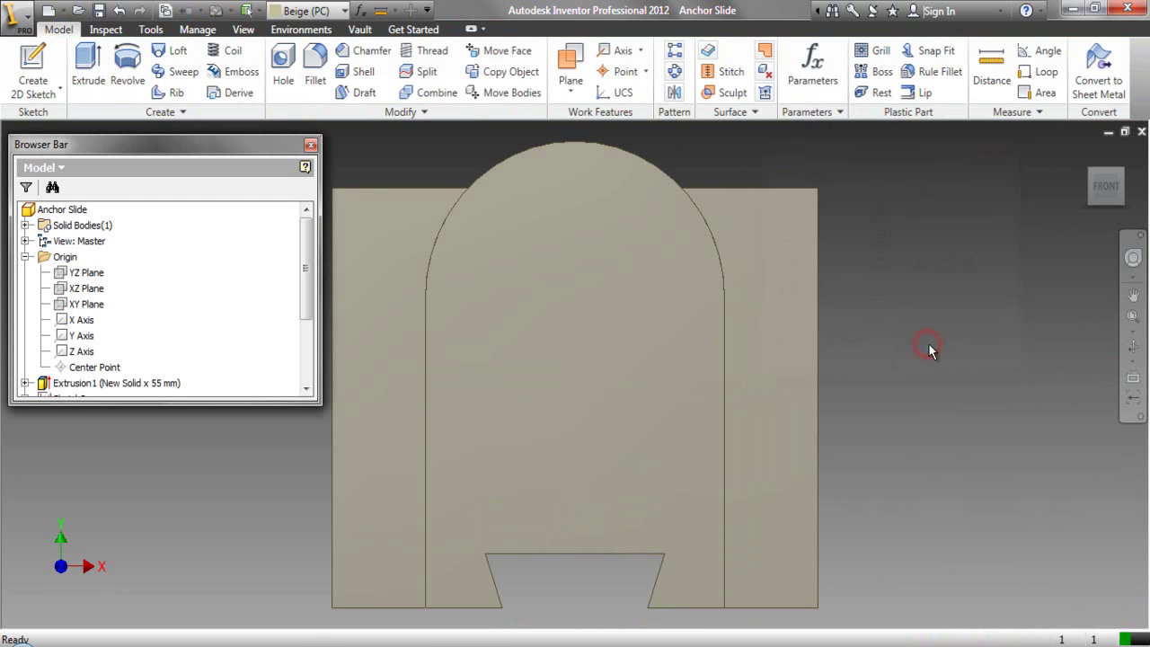
Collapse all nodes in the model browser and save the part with the dovetail cut.
click(1092, 176)
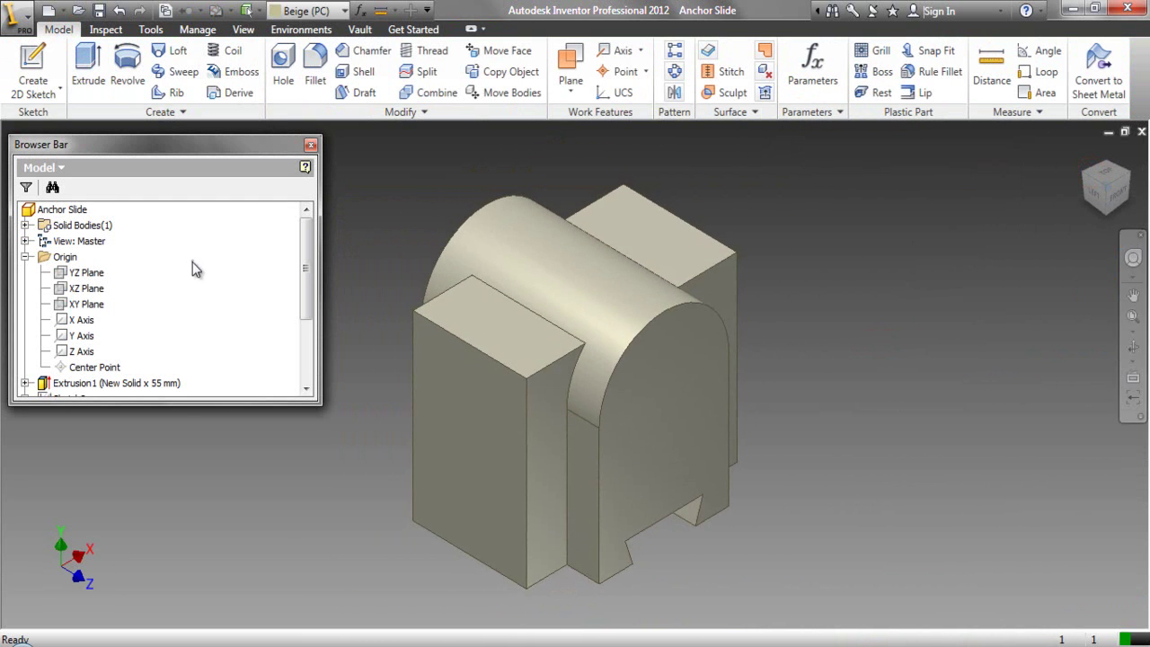
right_click(197, 270)
click(216, 423)
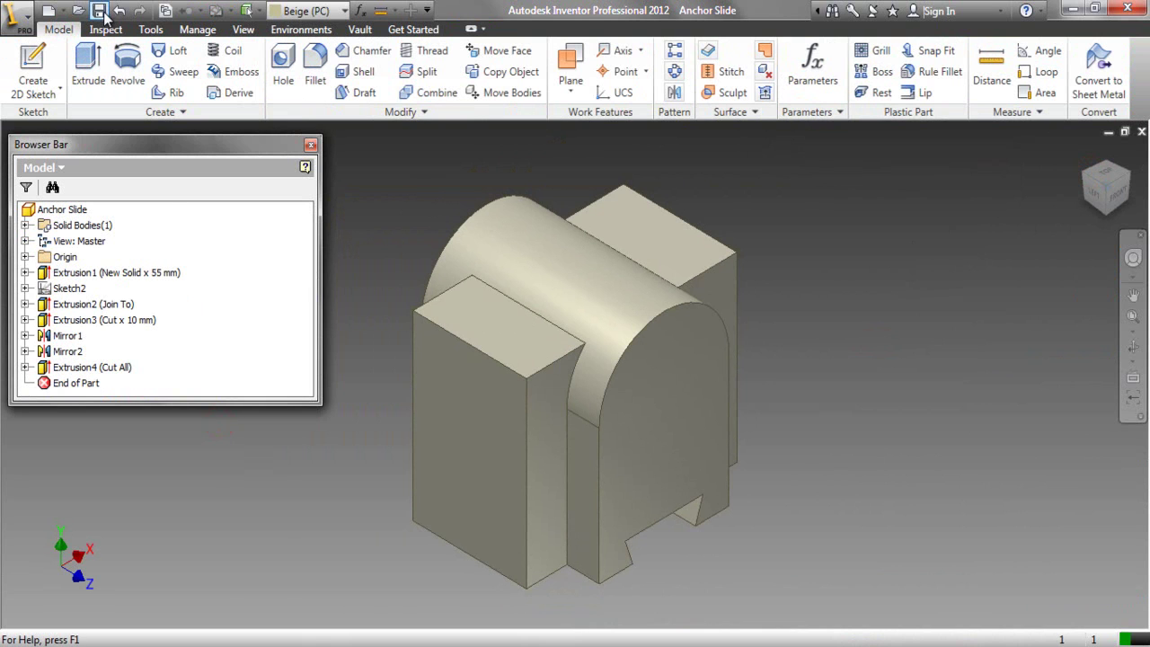
Create a 20 mm Through All linear hole on the block's side face, 17.5 mm from its front vertical edge and 40 mm from the bottom edge.
right_click(392, 205)
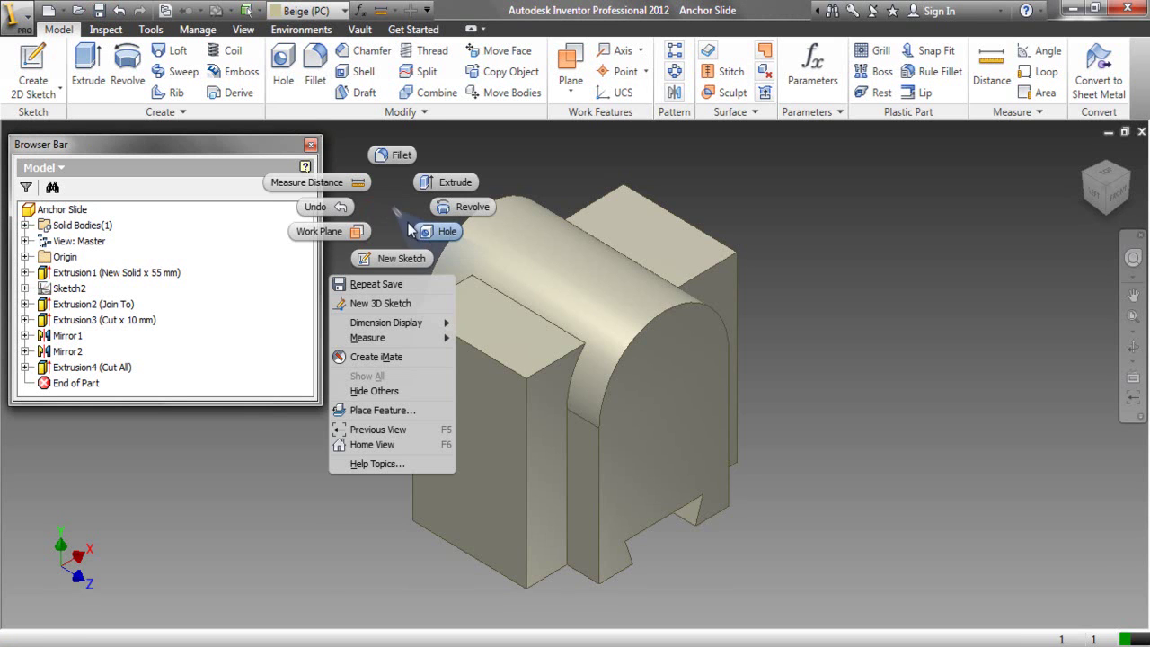
click(430, 232)
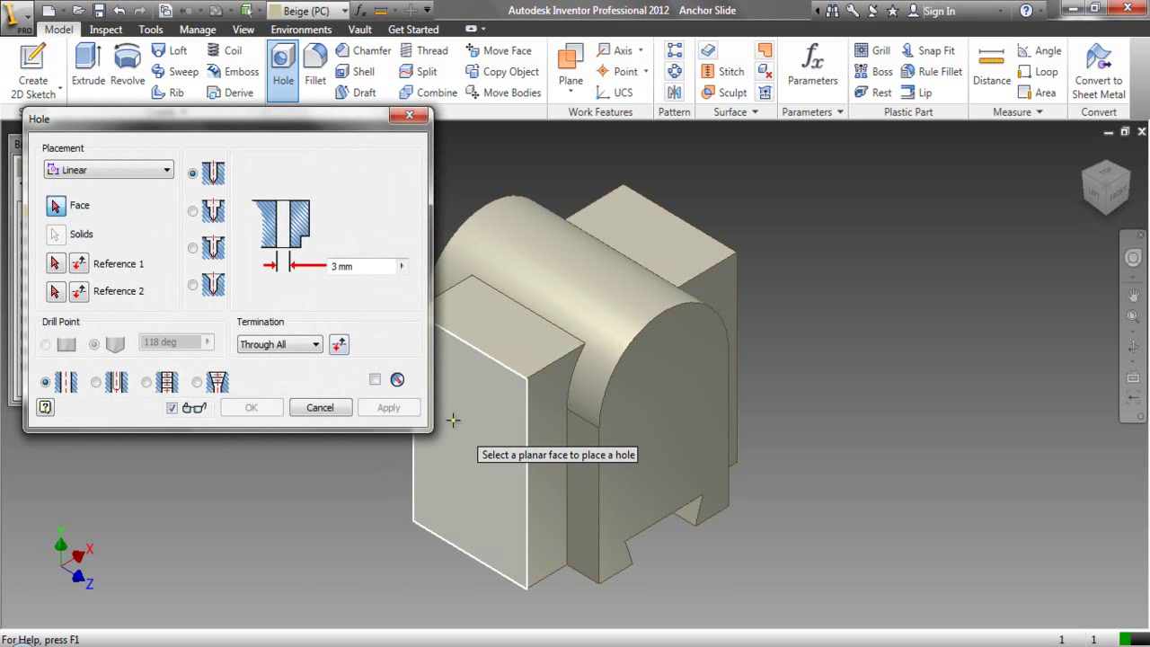
click(469, 427)
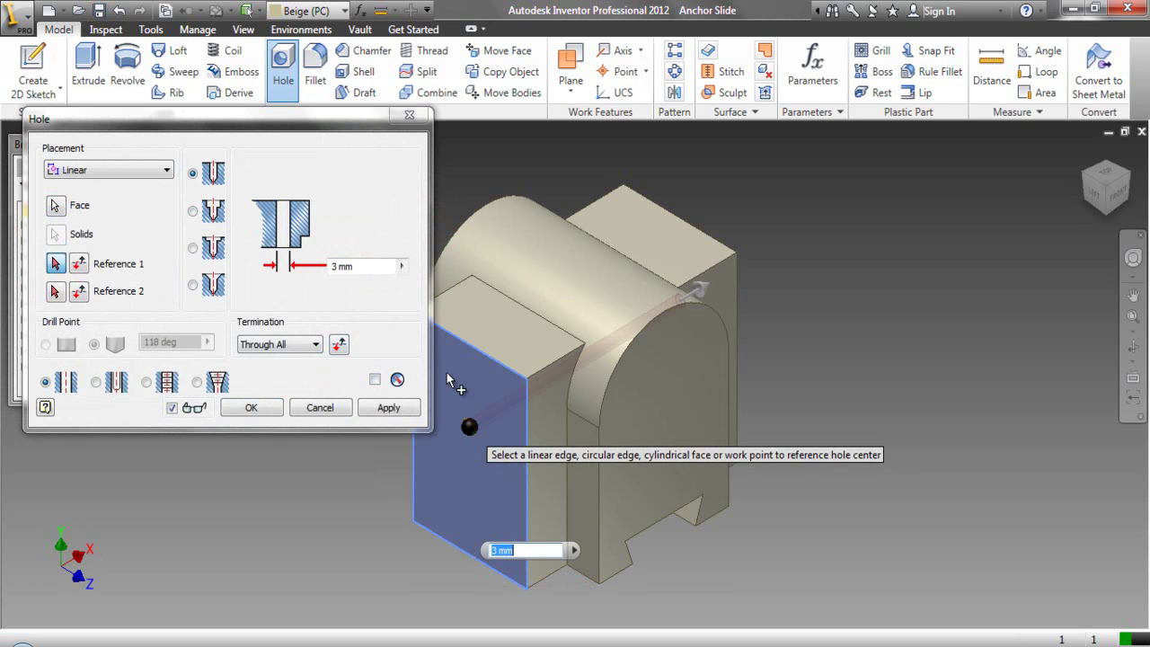
click(526, 425)
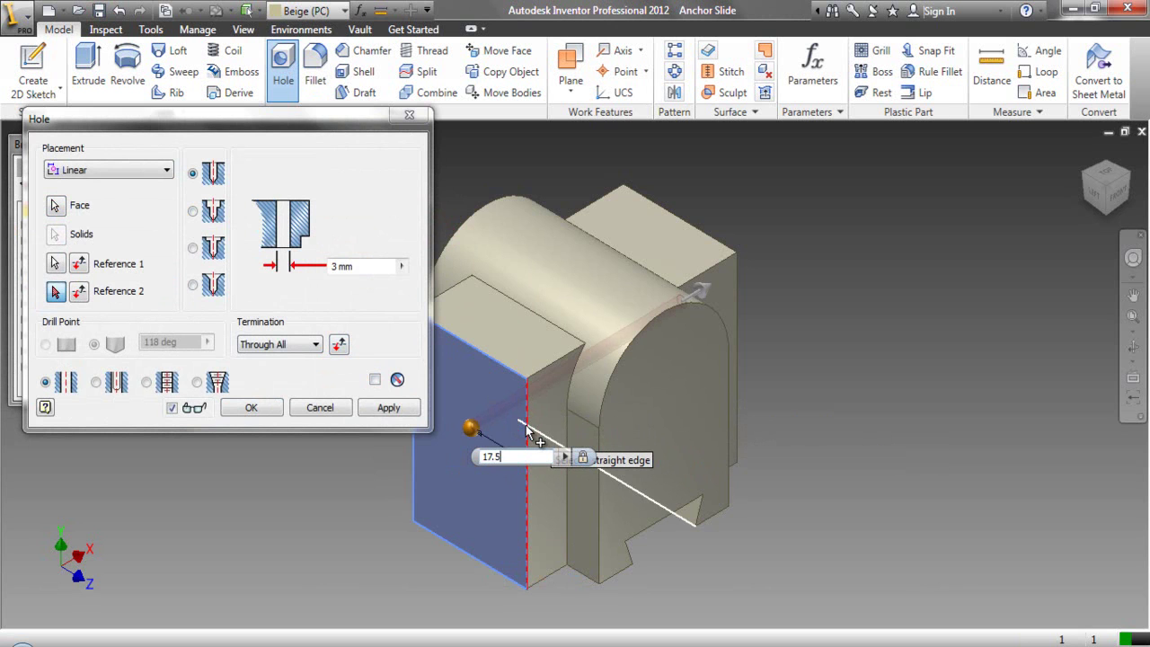
click(479, 559)
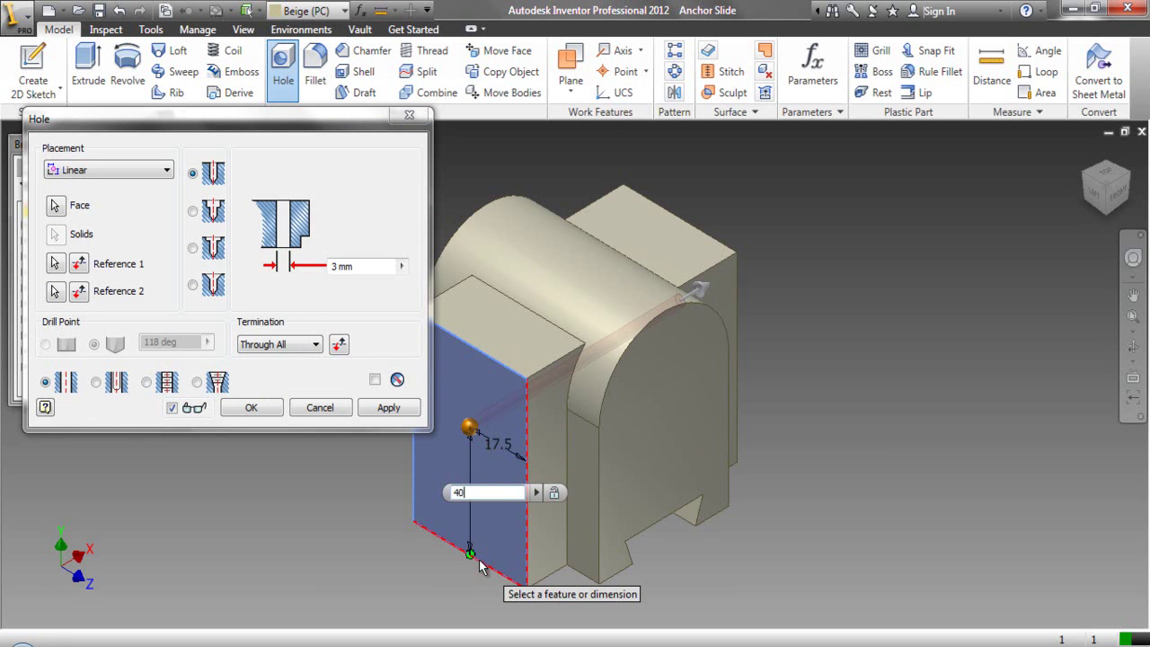
key(Return)
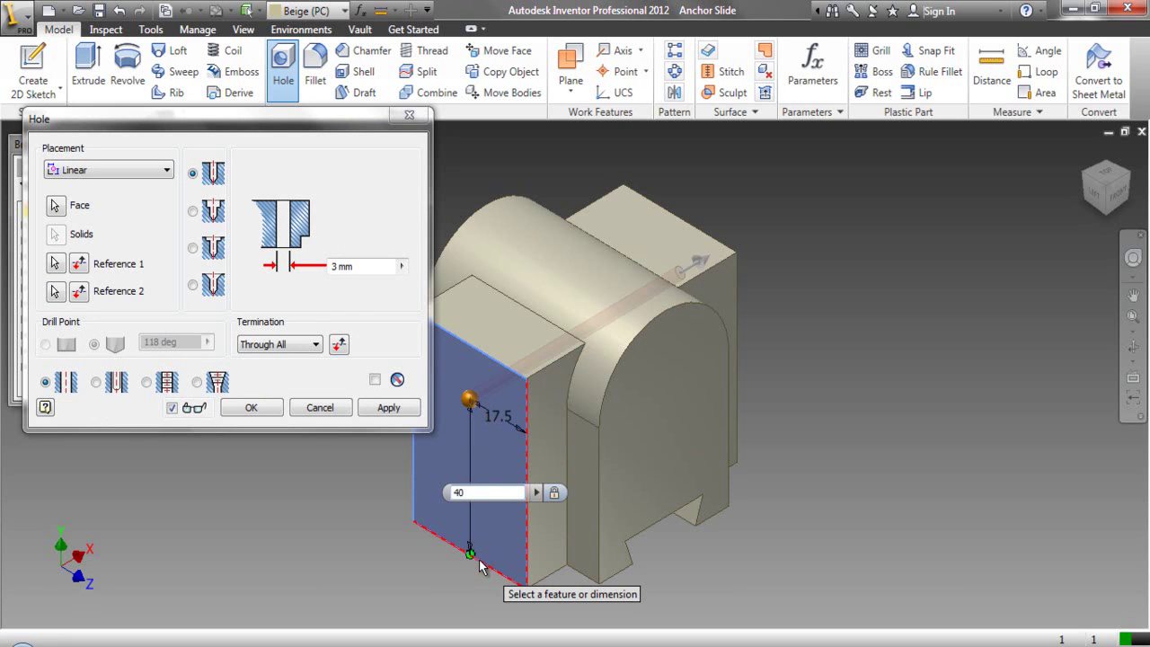
click(361, 267)
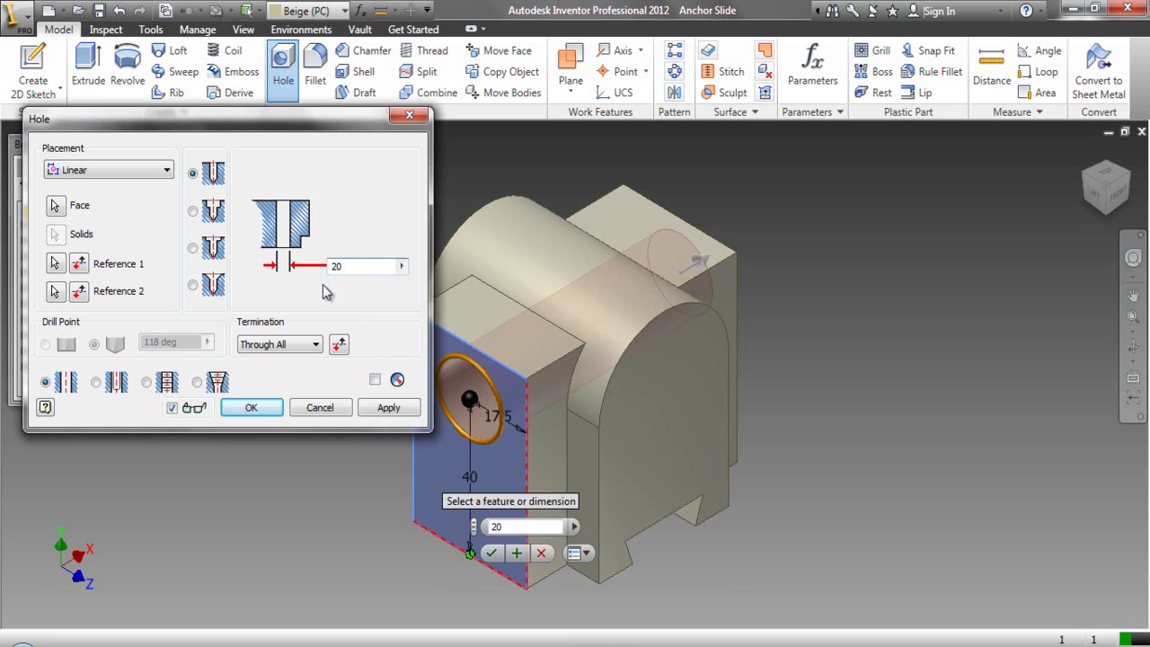
click(254, 409)
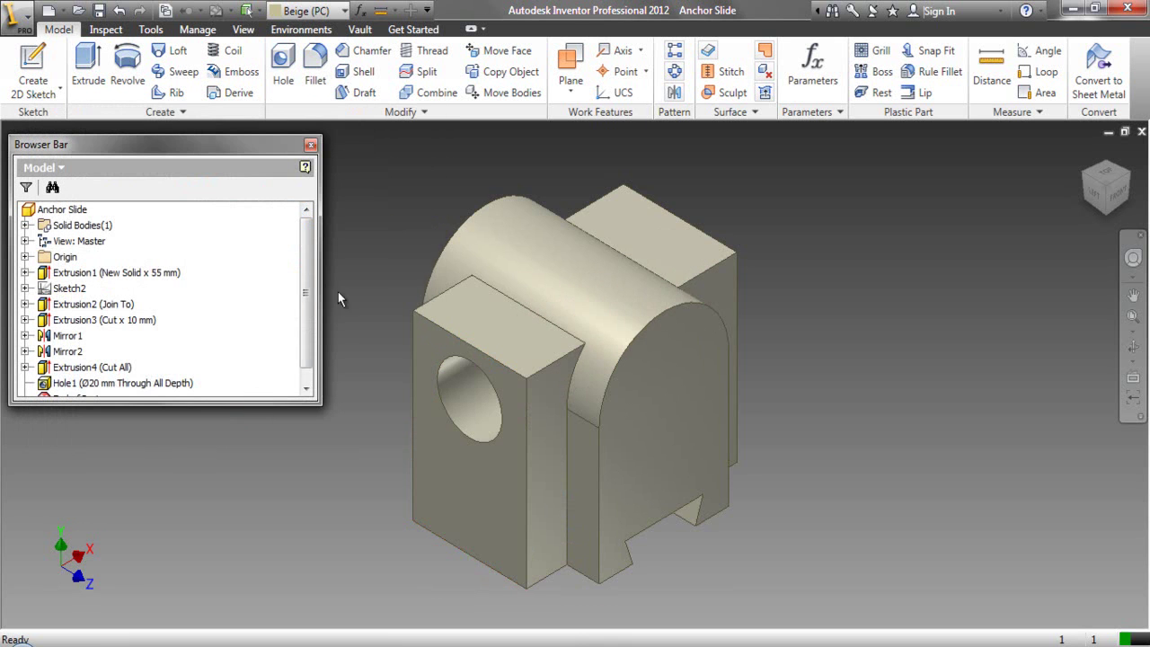
click(1133, 351)
drag(524, 396, 412, 374)
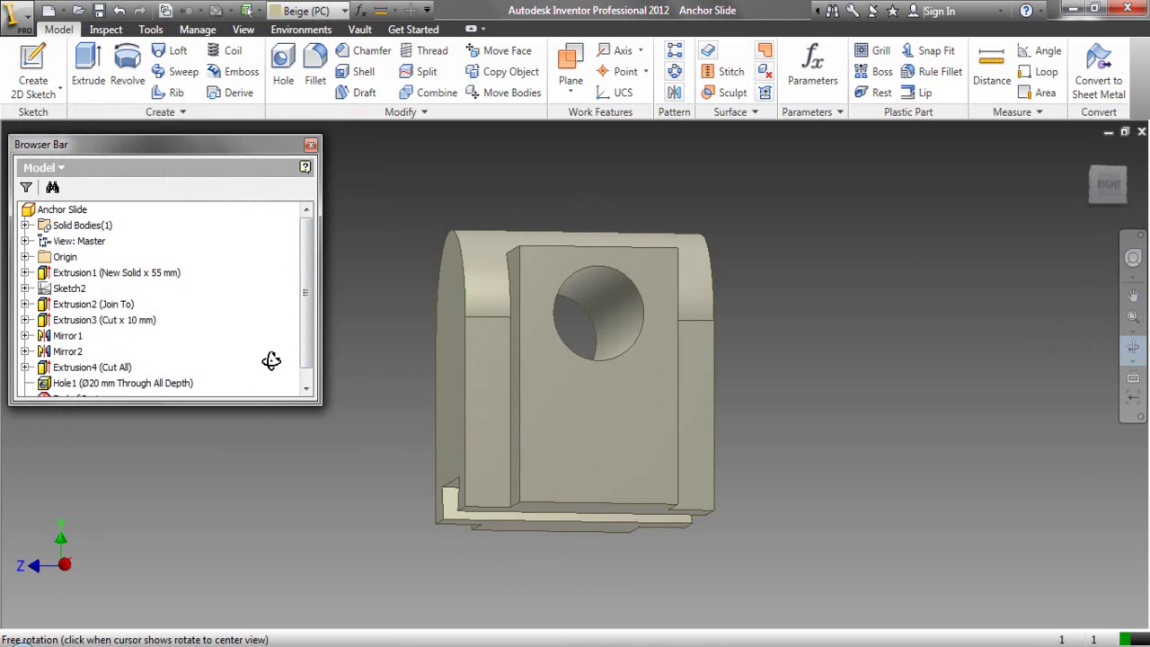
right_click(489, 302)
click(524, 359)
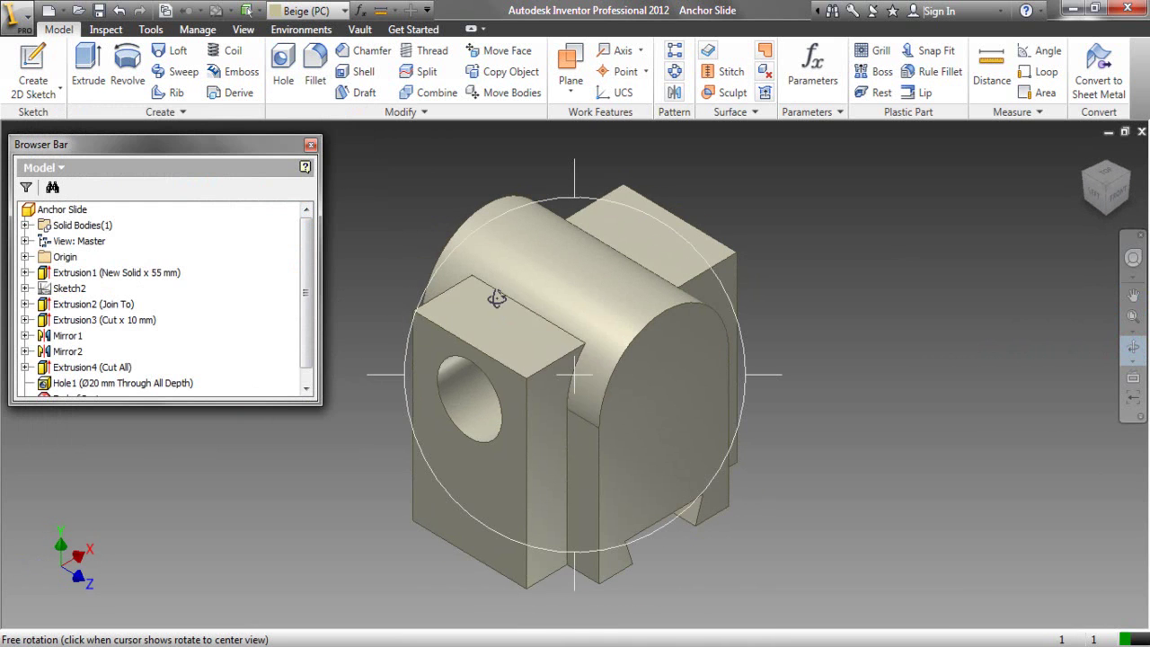
Start a sketch on the block's side face that carries the 20 mm hole, viewed square-on.
right_click(497, 300)
click(526, 305)
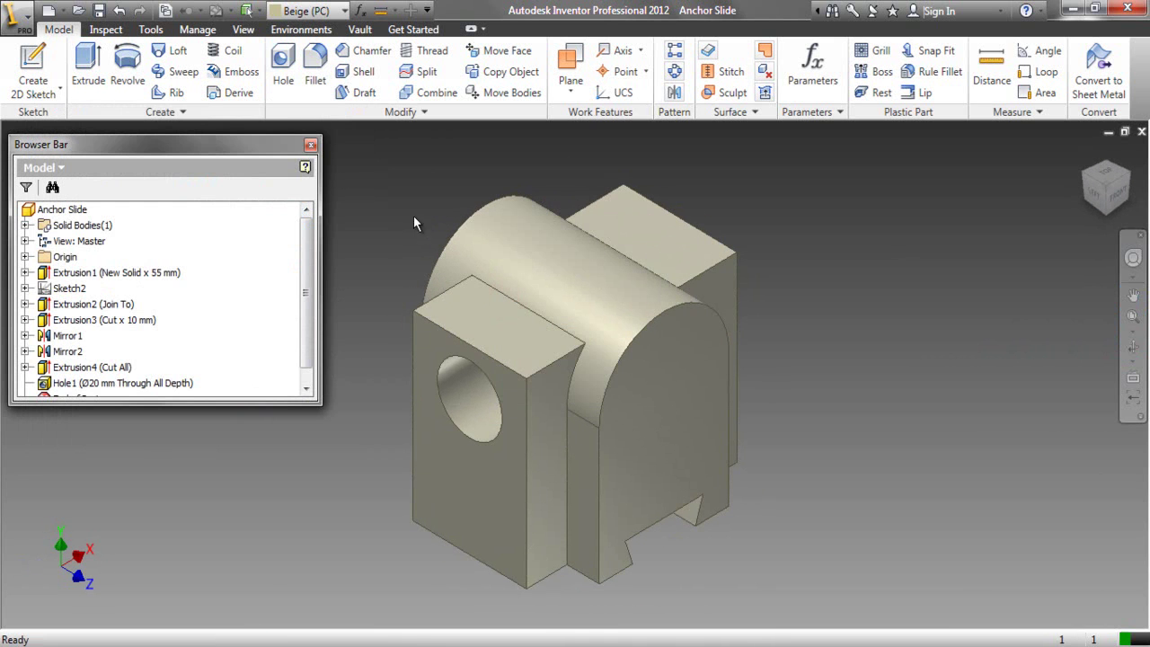
click(458, 481)
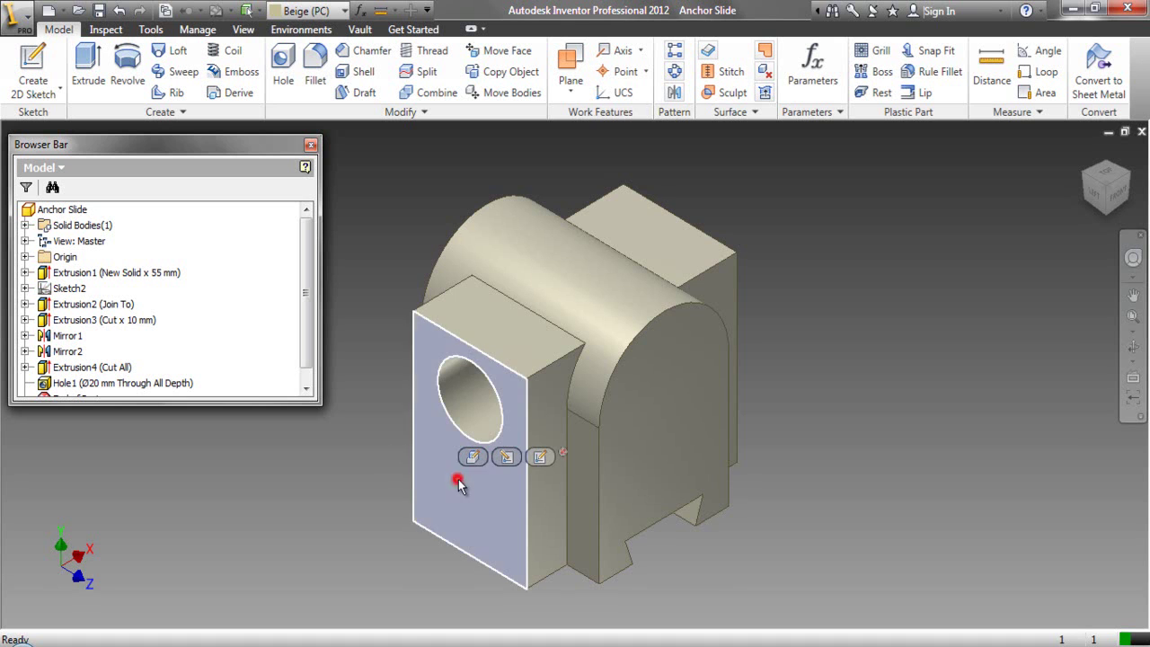
click(541, 459)
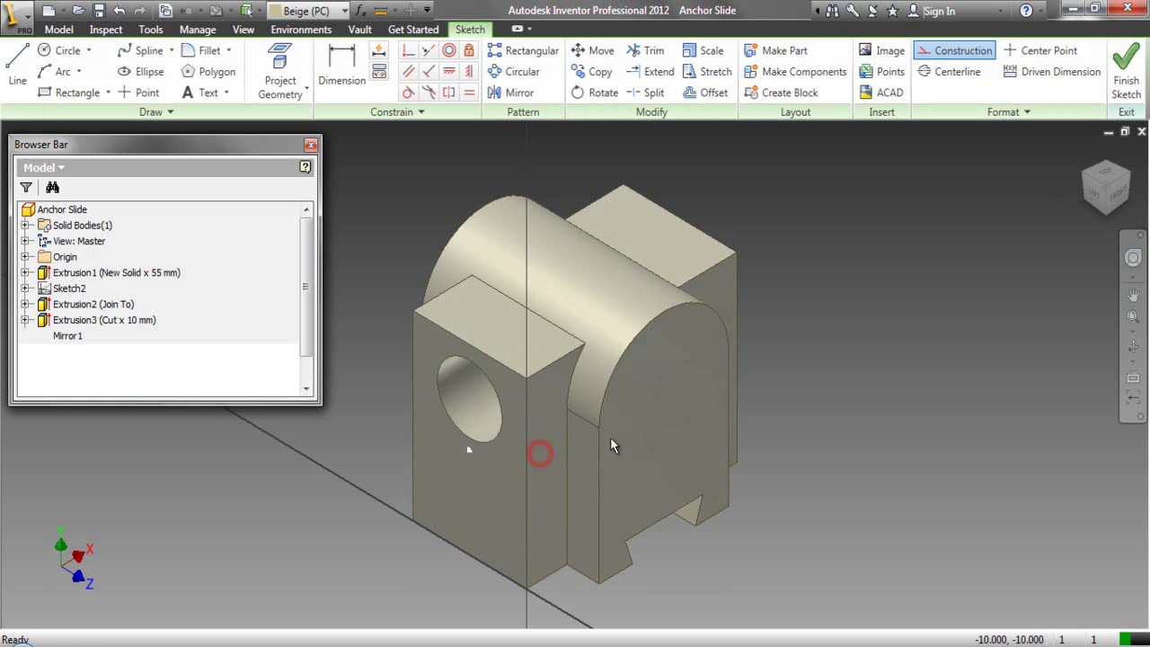
click(1095, 194)
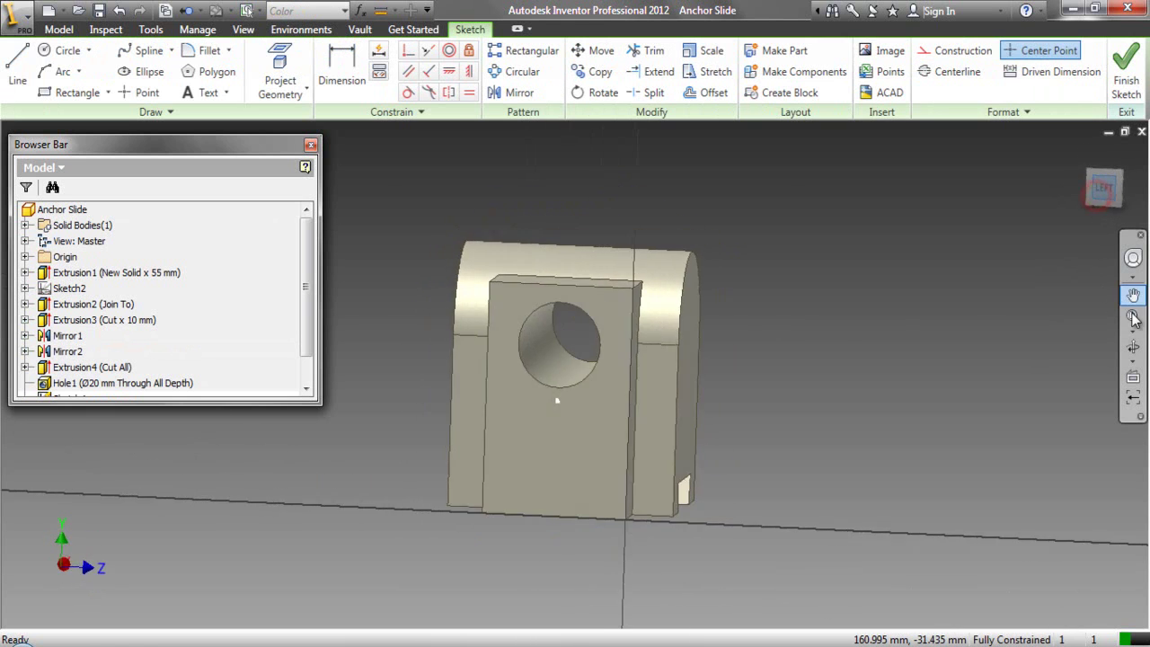
Project the cut edges of the side face into the sketch and convert the projected outline and hole circle to construction.
click(281, 88)
click(289, 155)
scroll(614, 343, down, 3)
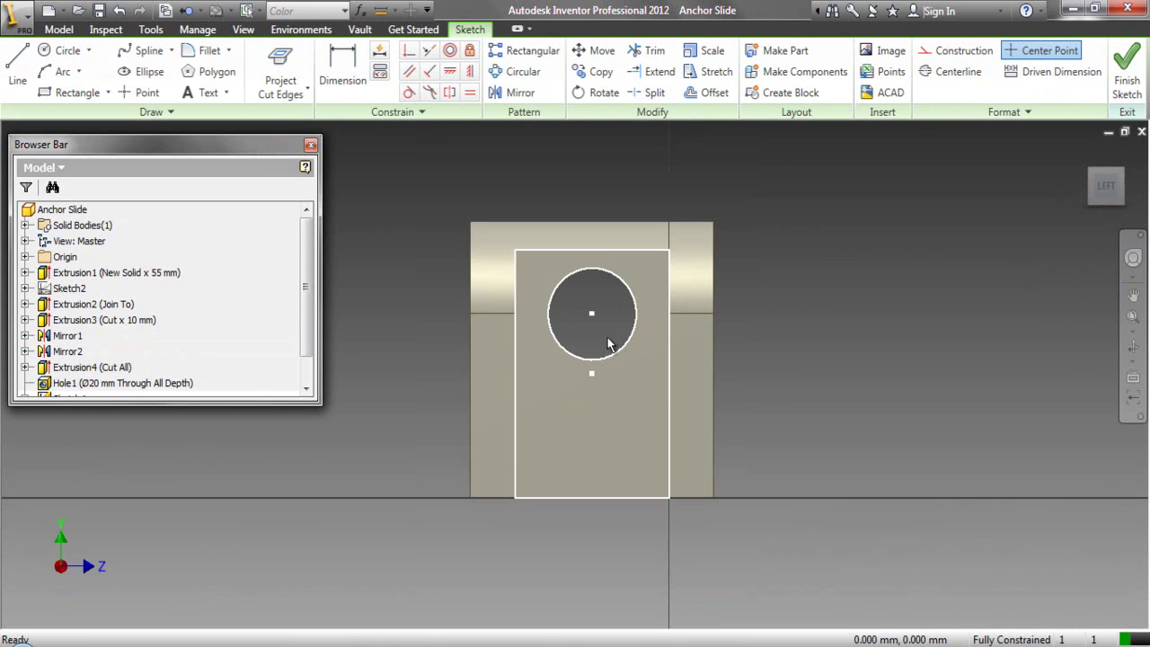
drag(452, 187, 808, 520)
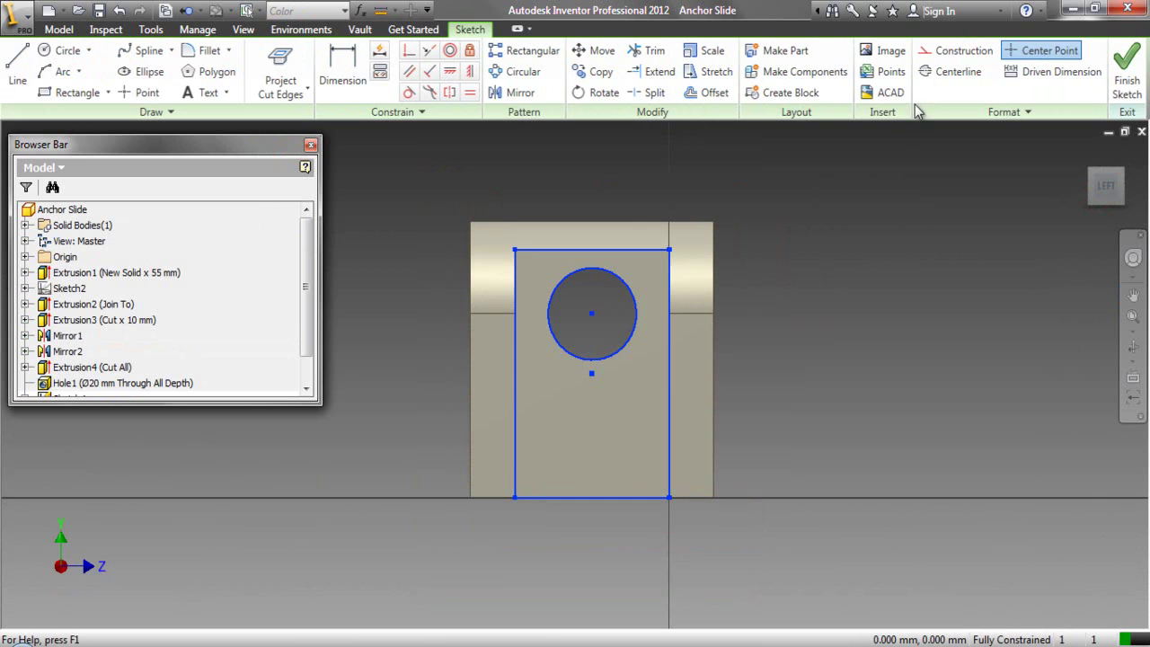
click(942, 50)
Project the origin XY Plane as a vertical construction line through the hole center, with construction mode on only for that projection.
click(942, 53)
click(274, 89)
click(306, 122)
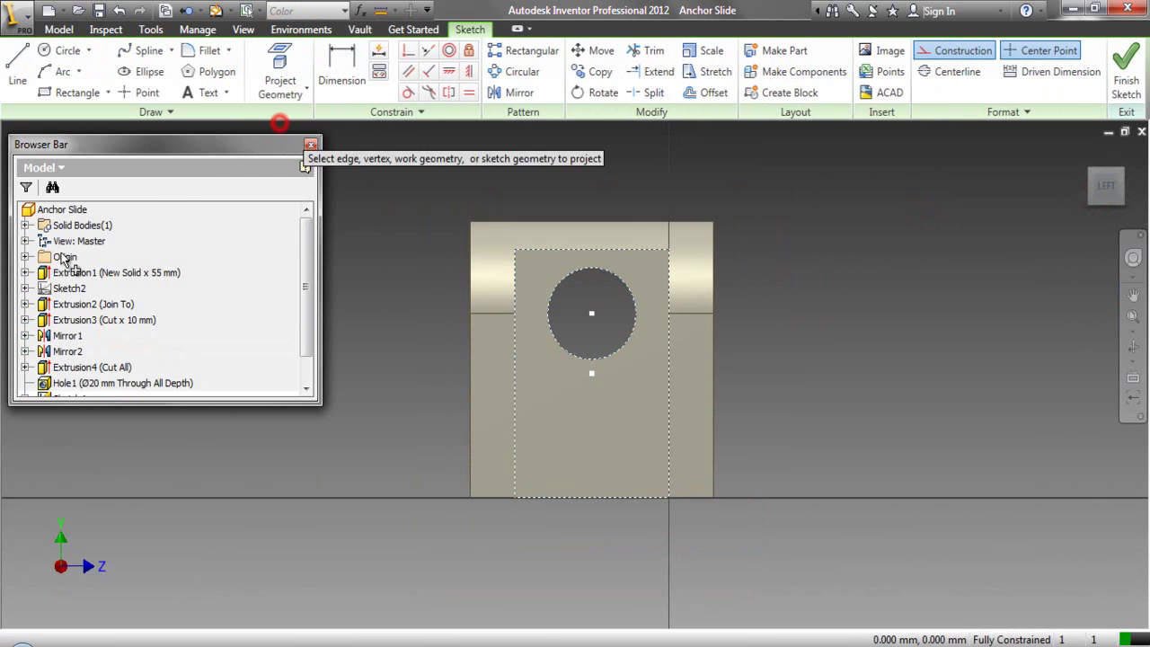
click(26, 257)
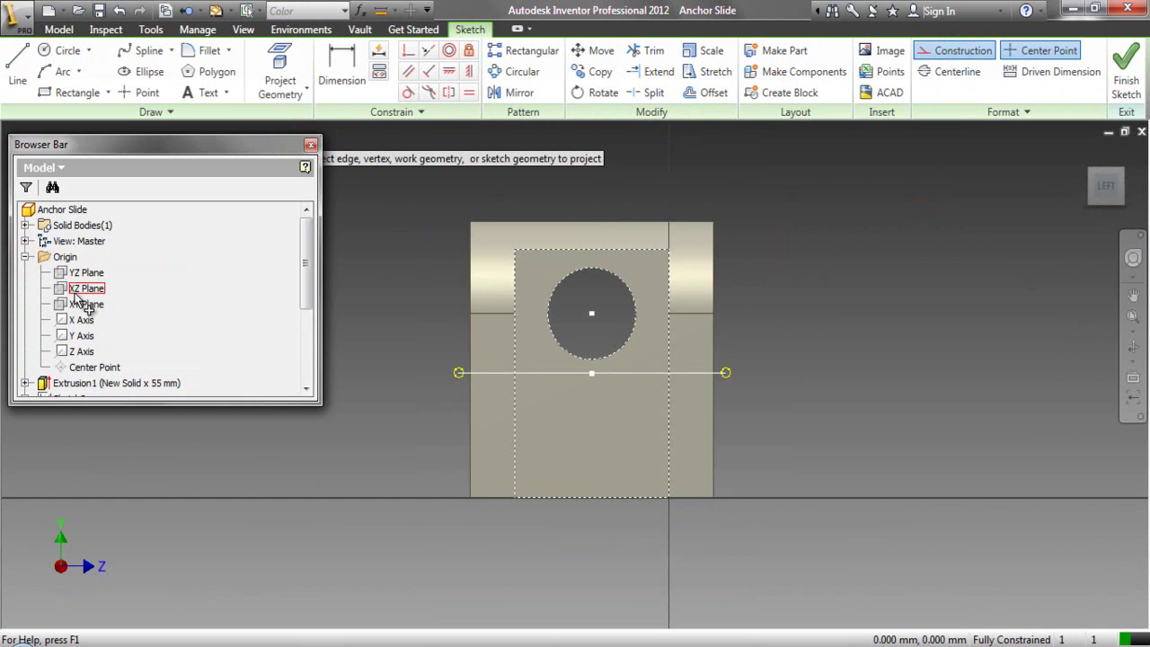
right_click(825, 268)
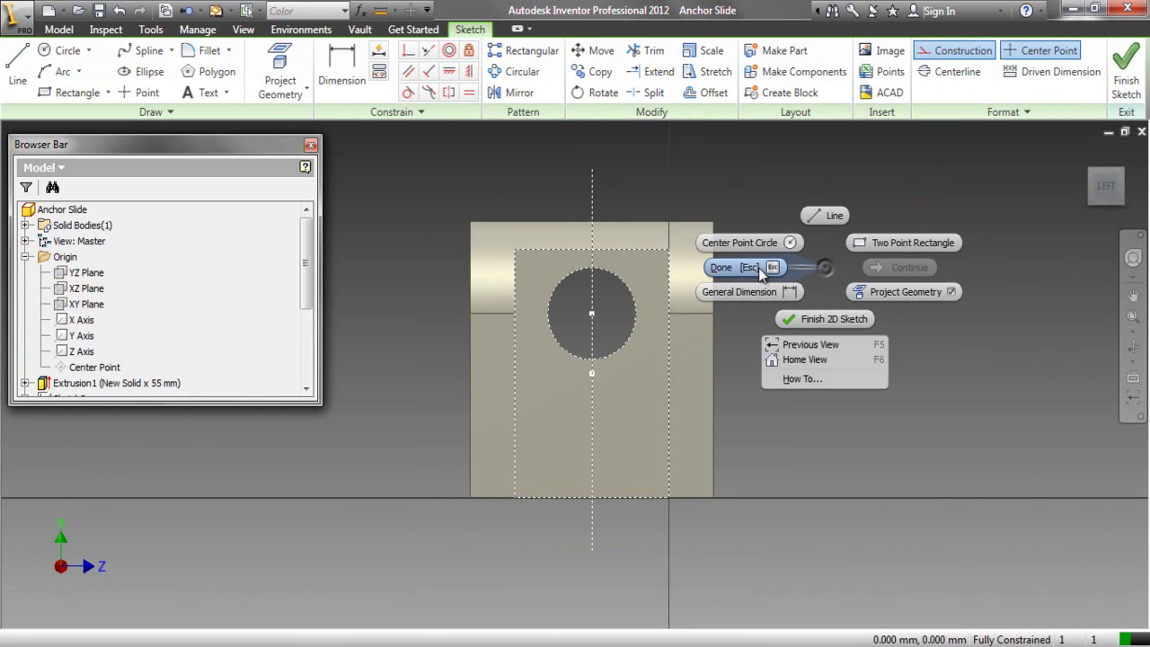
click(766, 267)
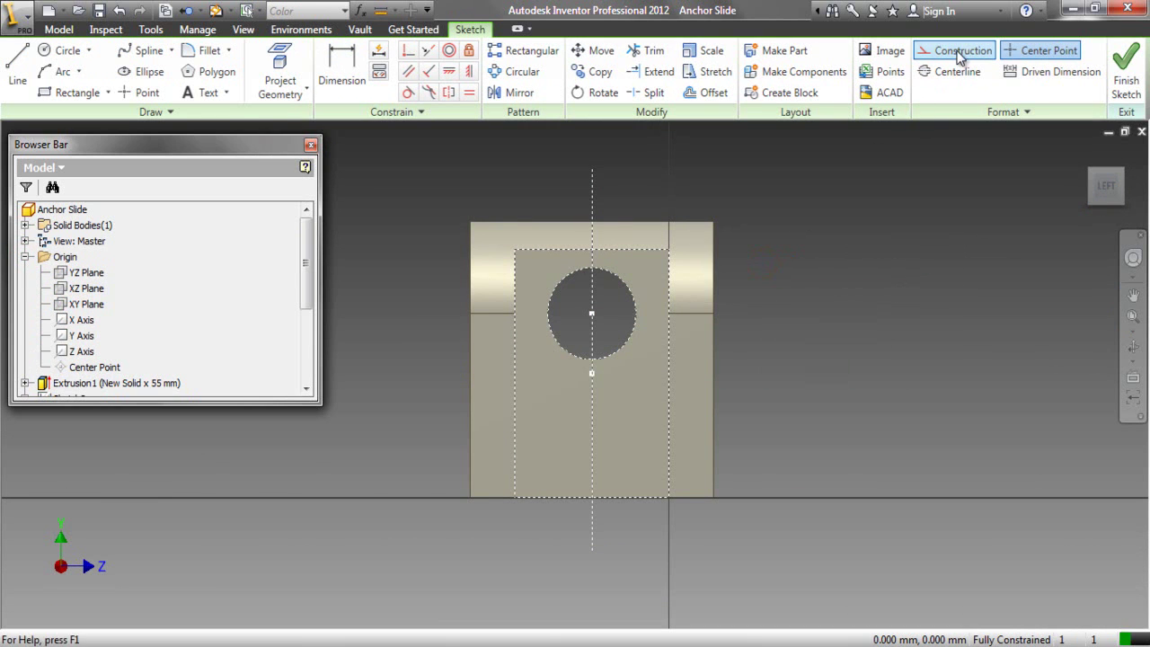
click(1133, 316)
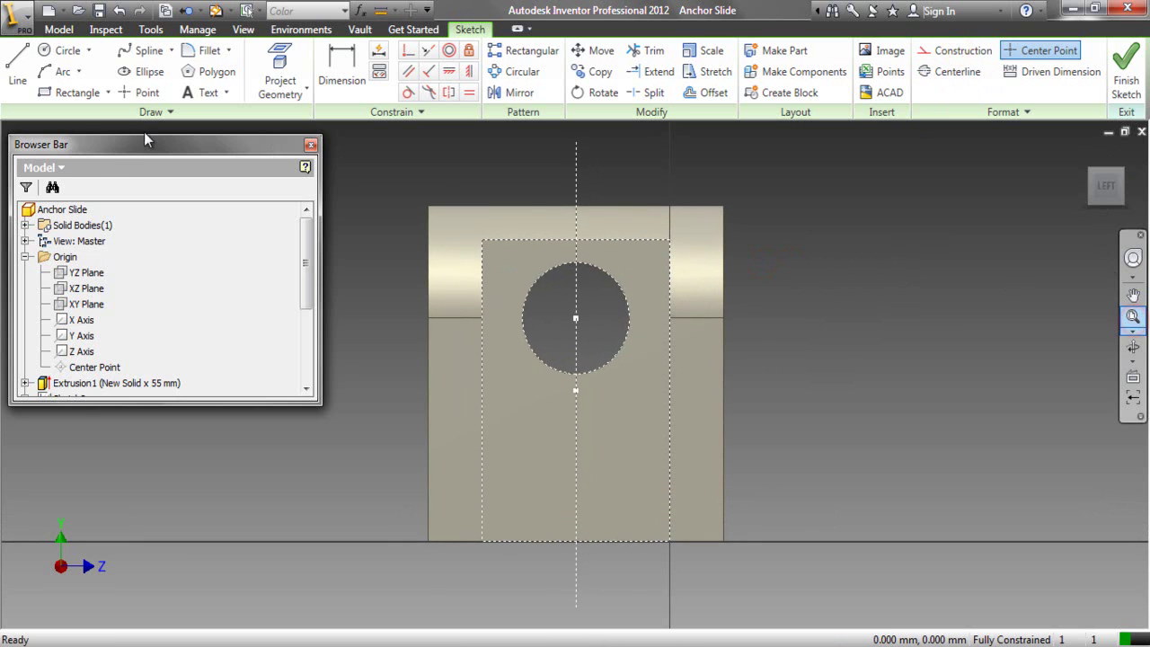
click(222, 10)
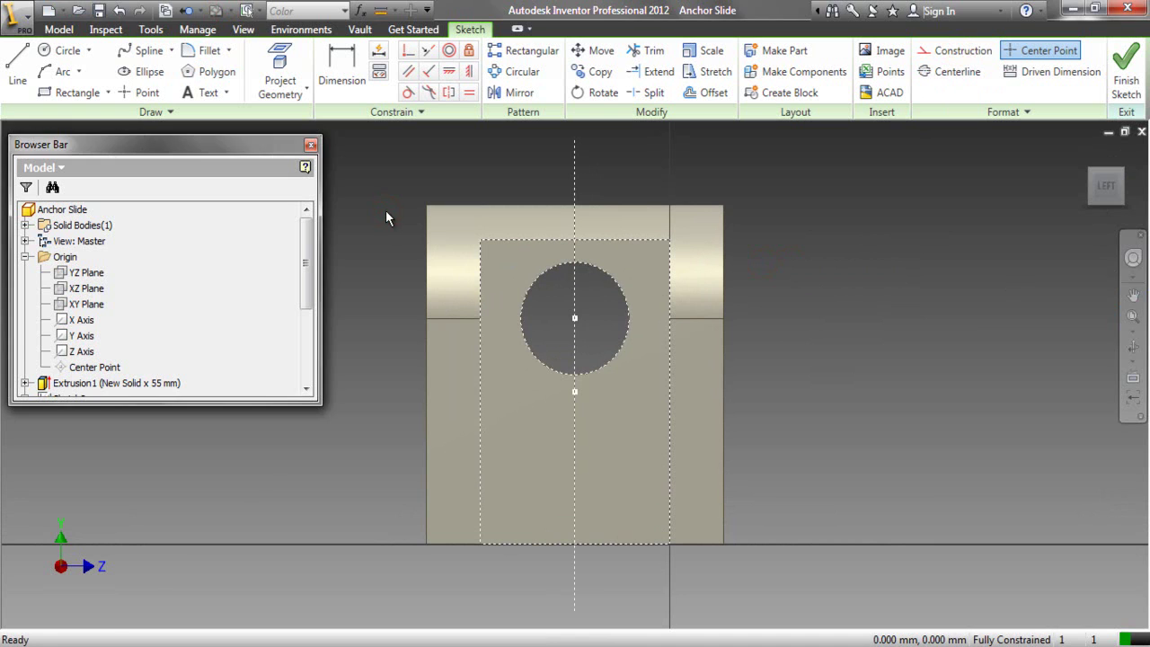
Draw a slanted three-point rectangle about 7.6 mm long, its first edge between two points on the hole circle's lower left, extending outward.
click(108, 94)
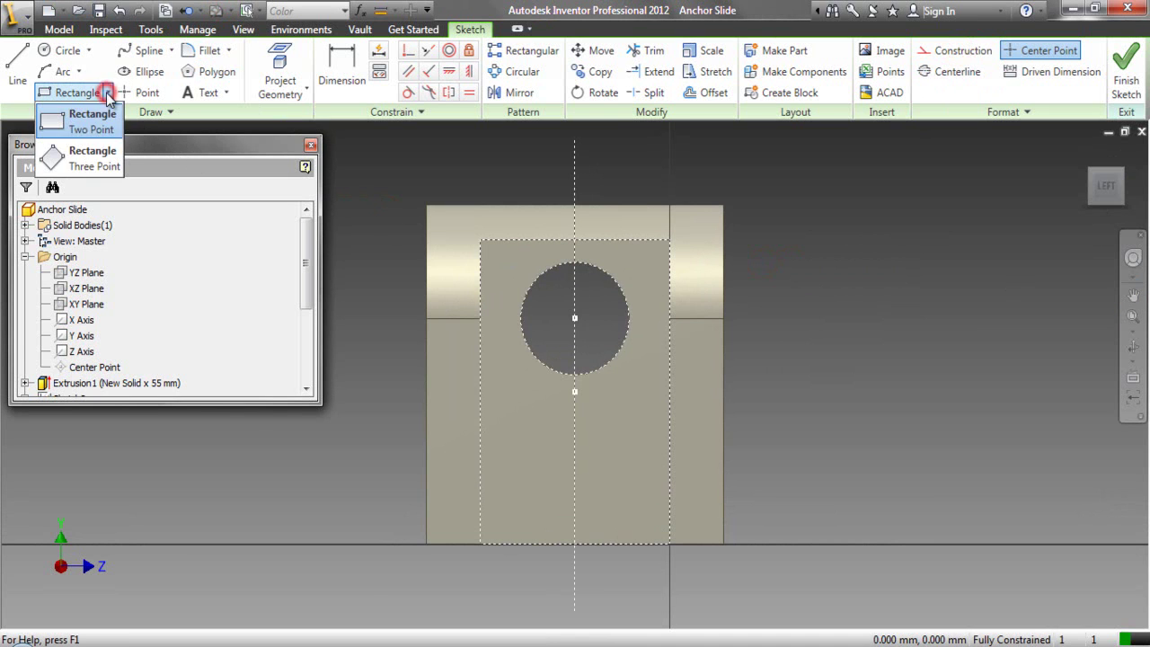
click(85, 160)
scroll(538, 377, up, 3)
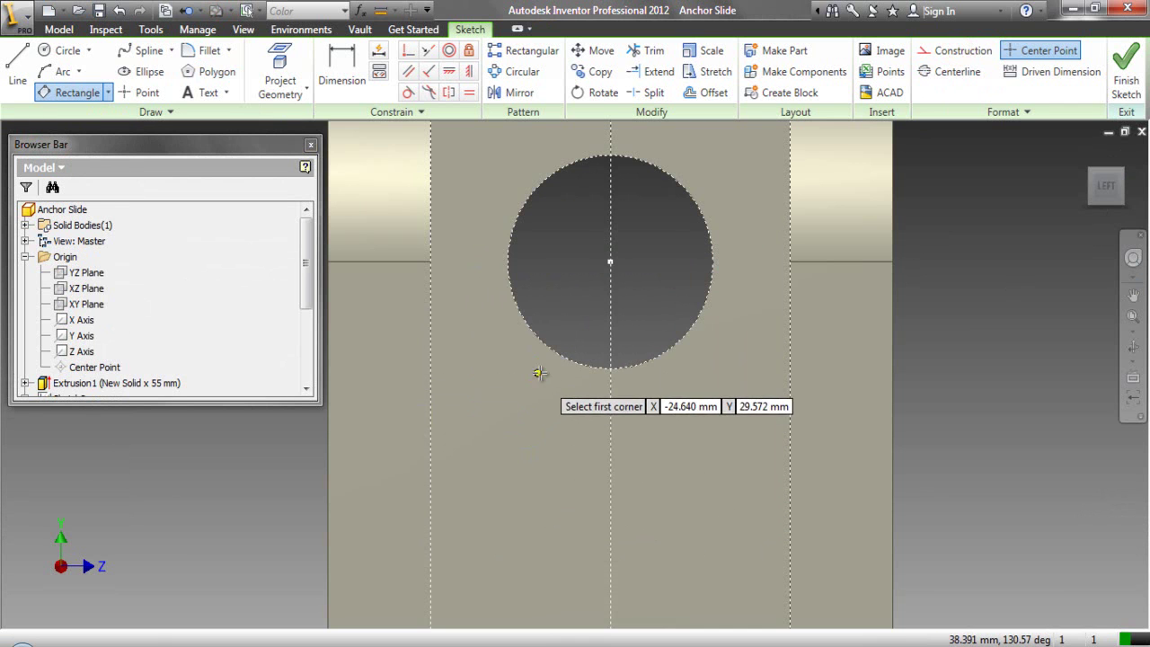
click(556, 354)
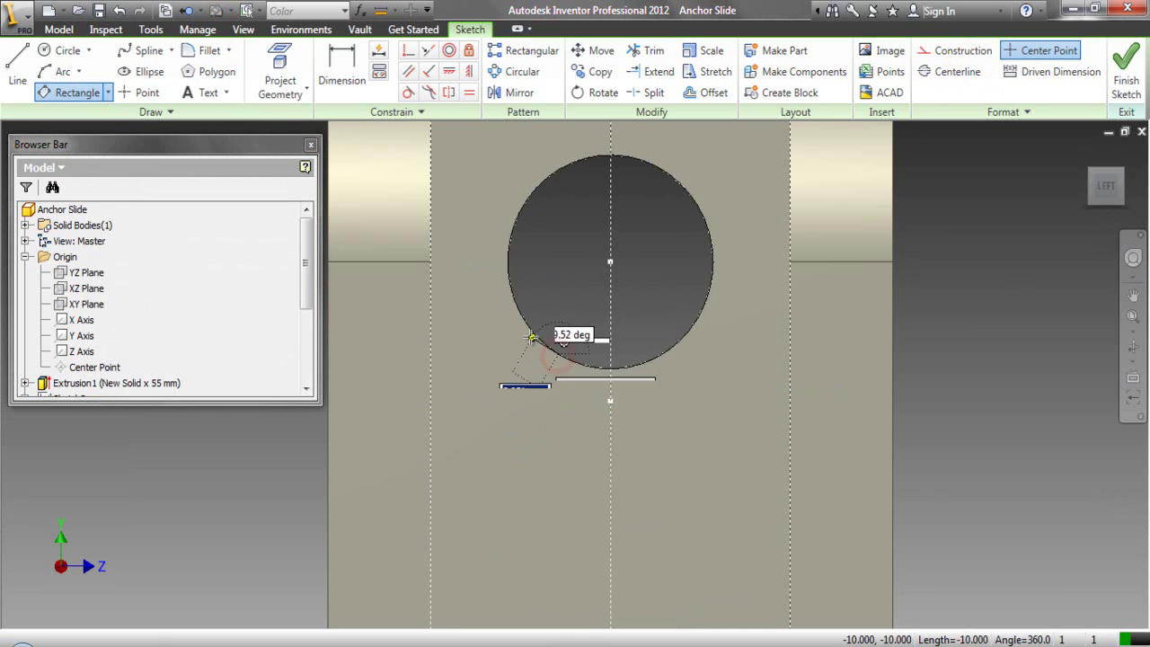
click(532, 336)
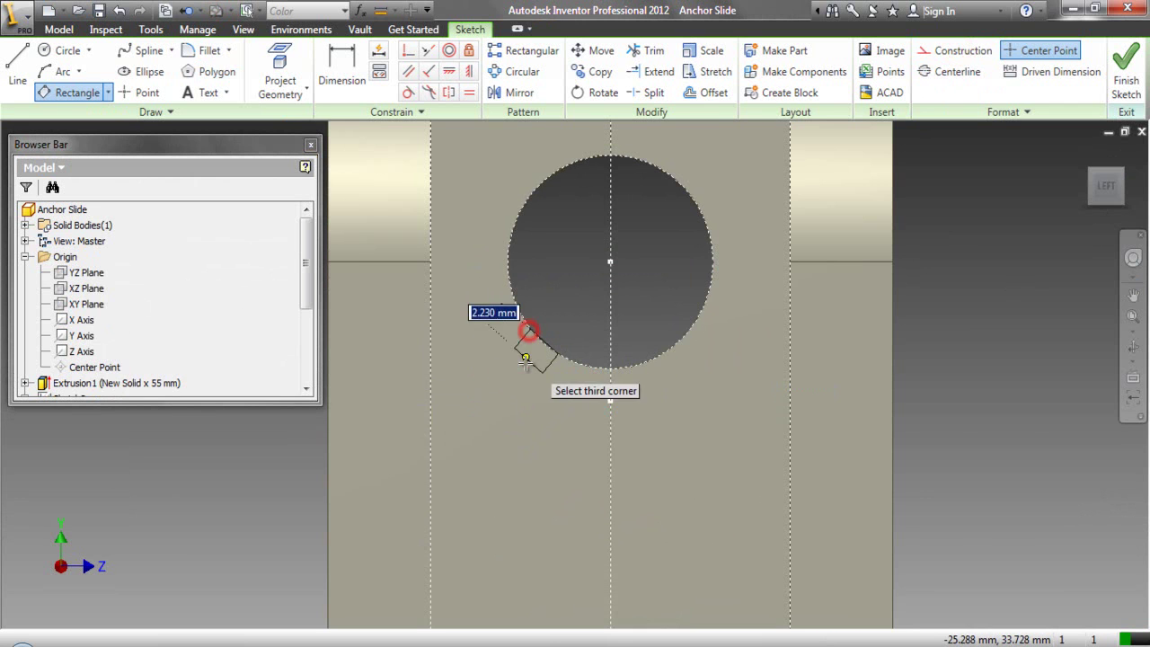
click(506, 415)
Draw a slanted line from the hole center through the small rectangle to a point just beyond its outer edge.
right_click(558, 262)
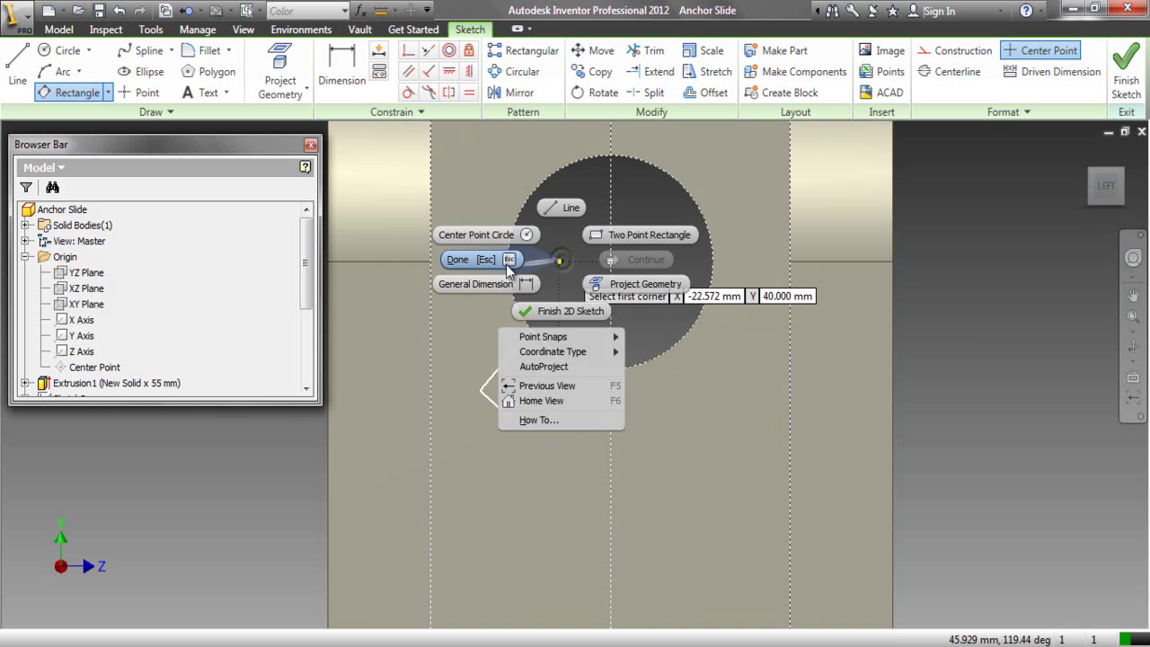
click(562, 208)
click(611, 262)
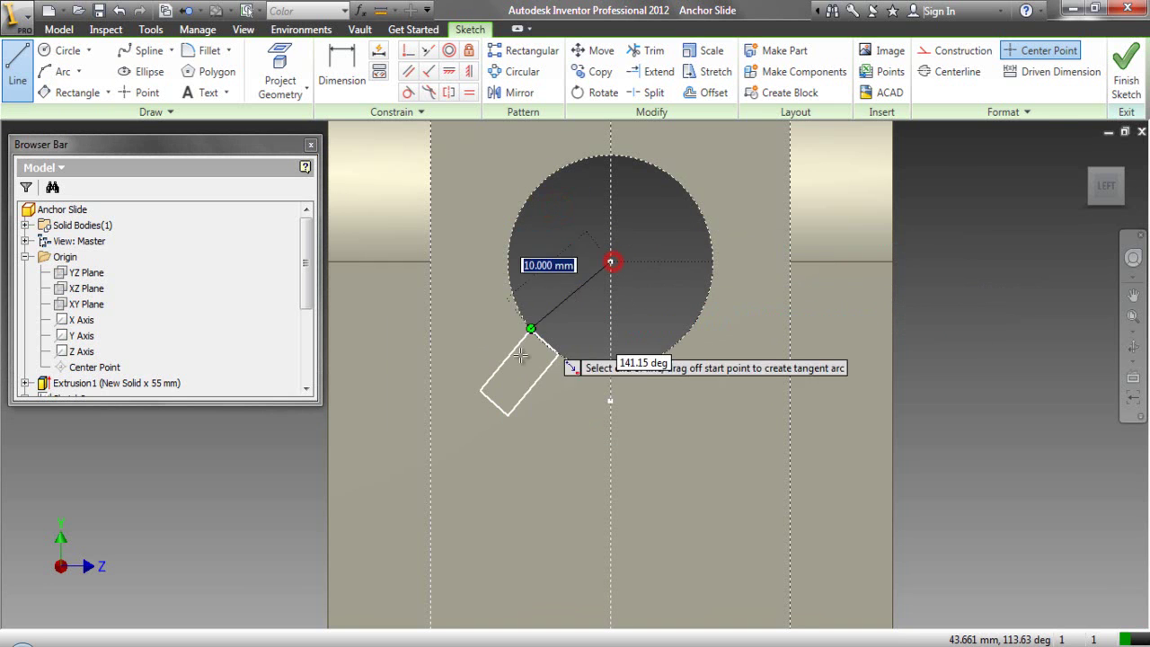
click(471, 449)
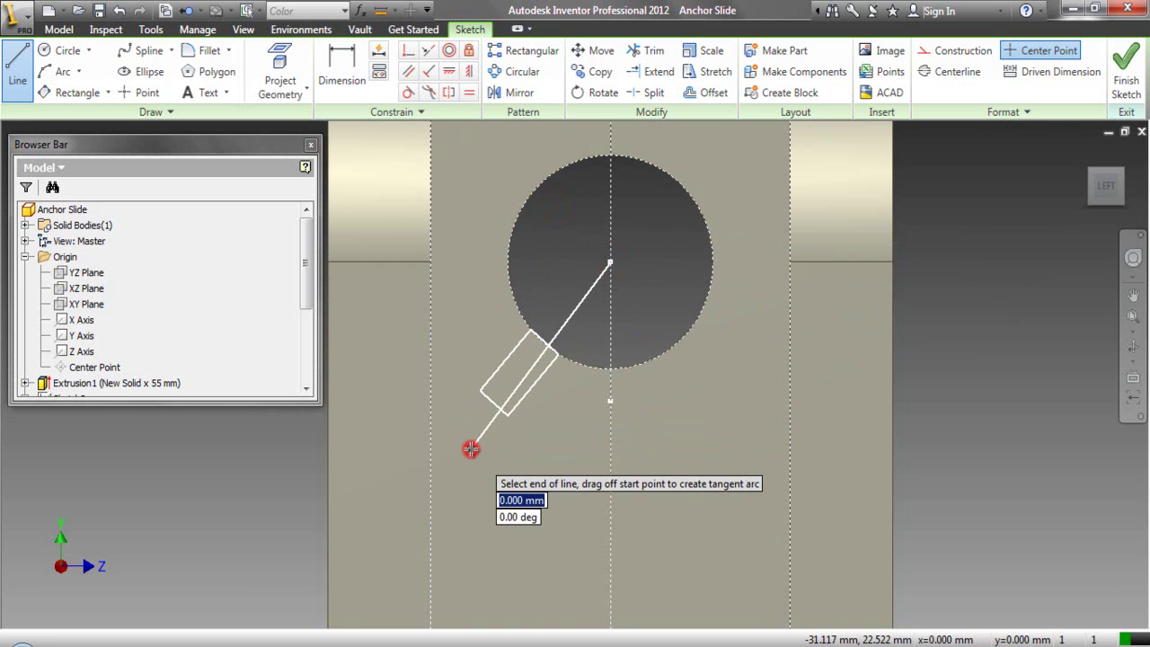
Dimension the angle between the slanted line and the vertical construction line as 35 degrees.
right_click(470, 294)
click(434, 296)
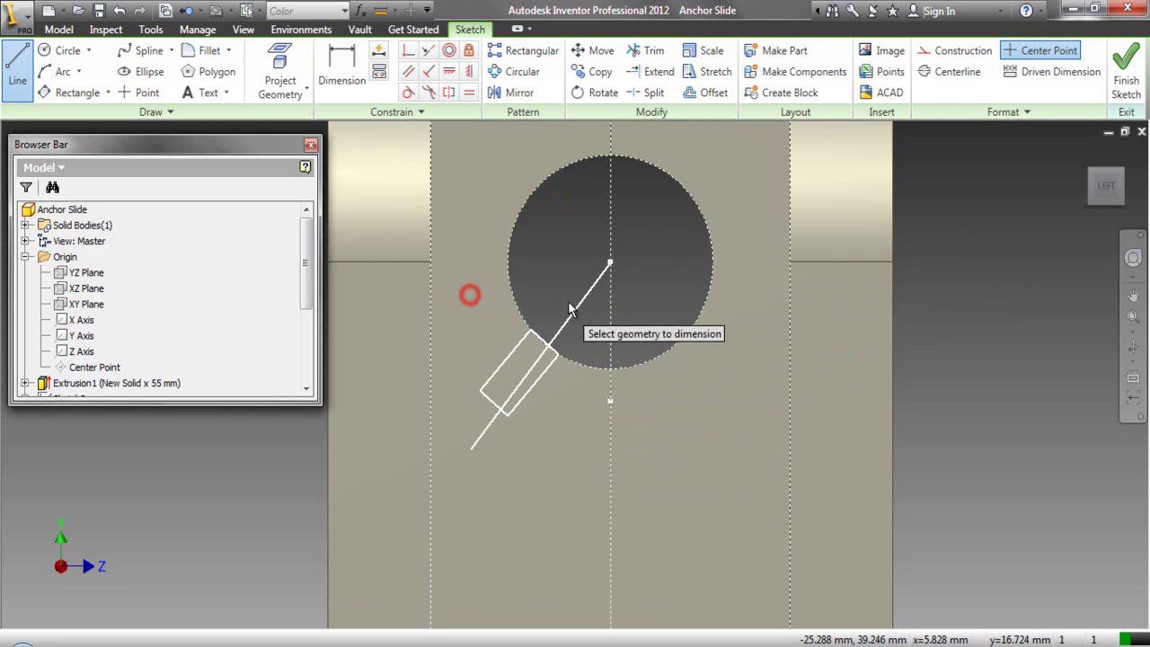
click(576, 307)
click(611, 387)
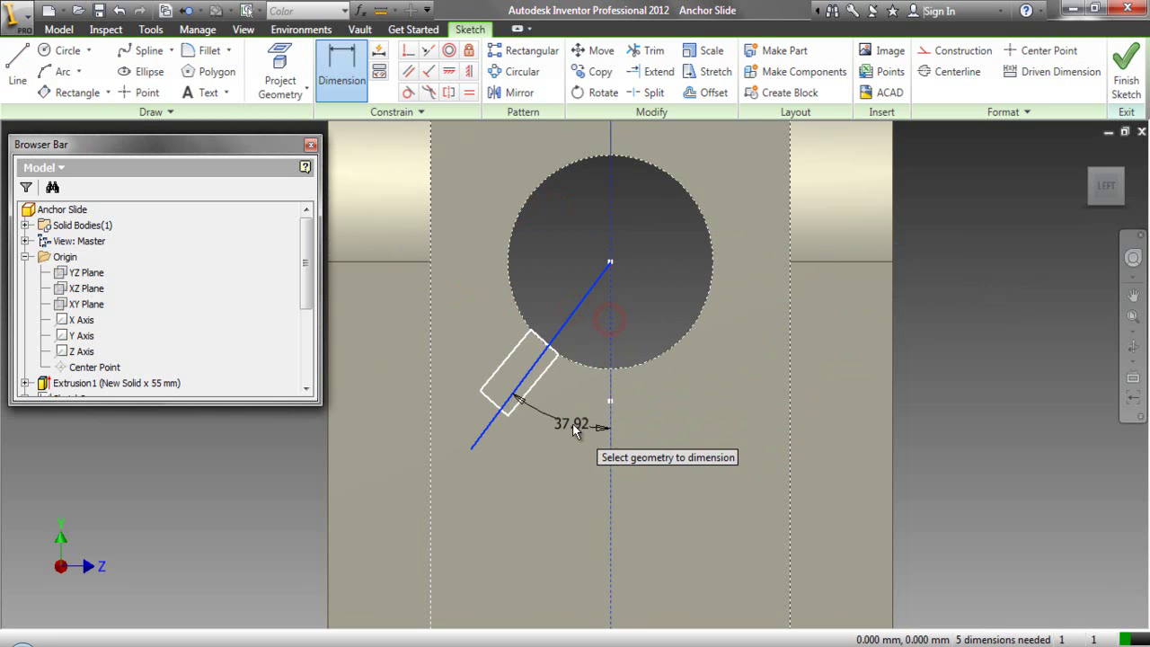
click(576, 426)
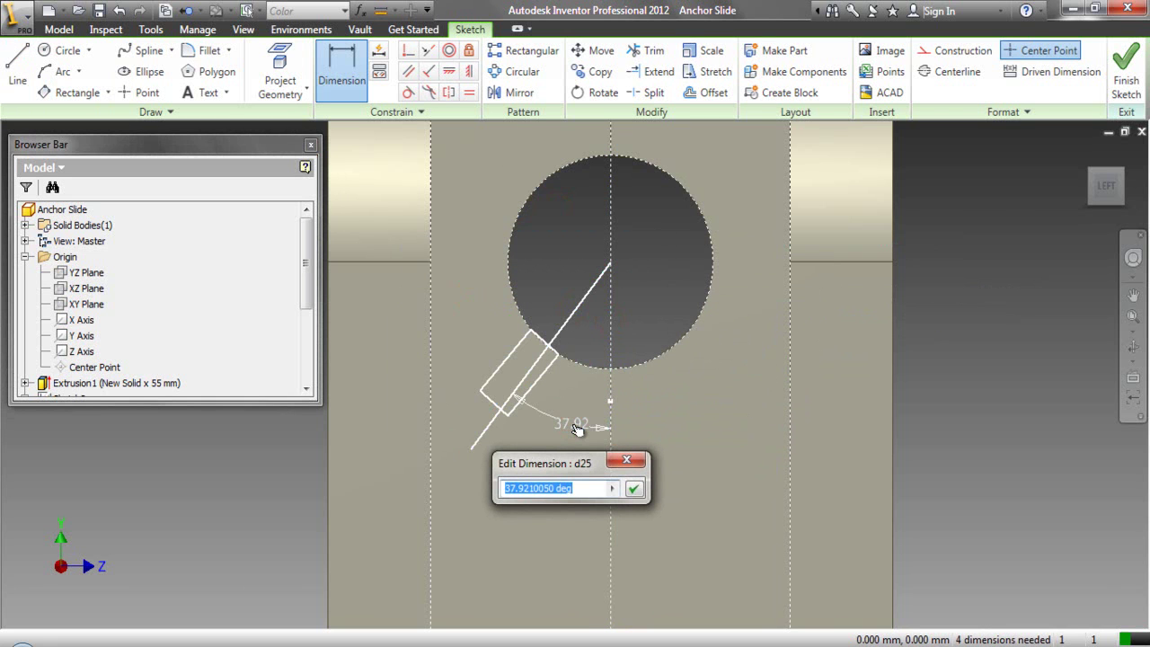
key(Return)
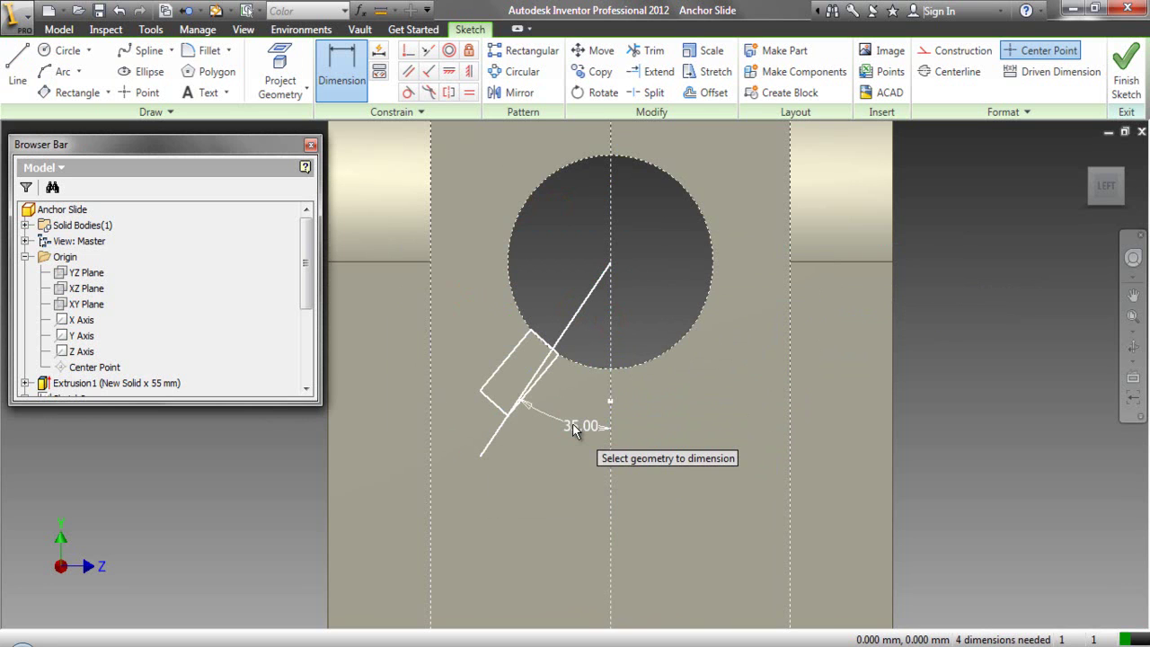
right_click(565, 380)
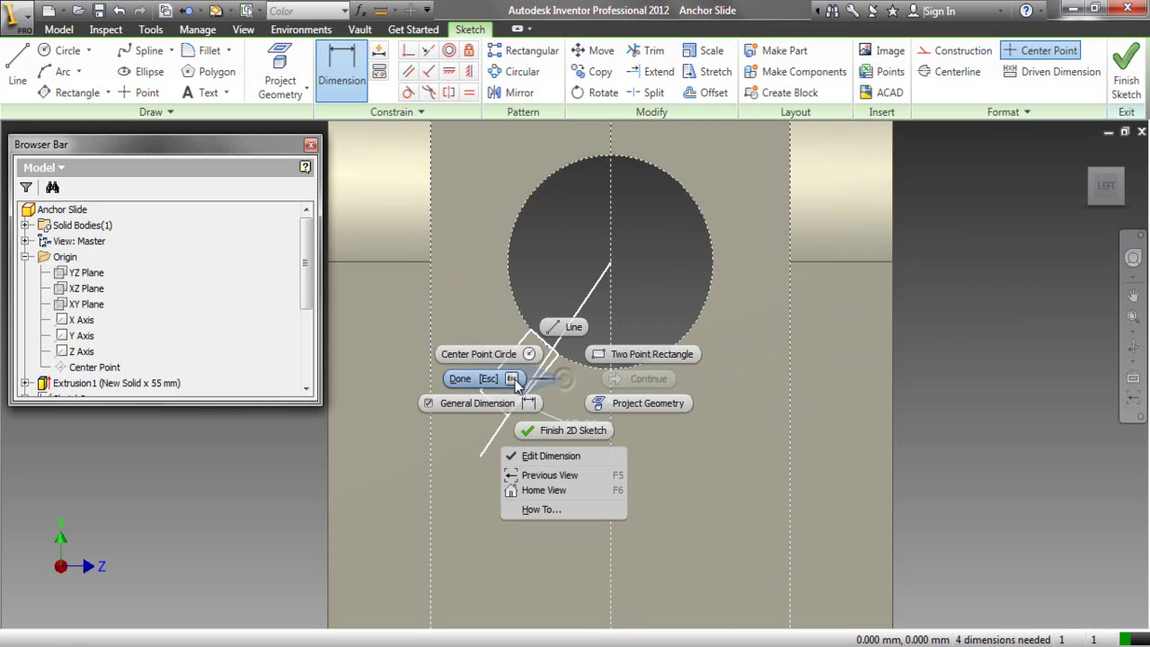
click(486, 381)
Constrain the midpoint of the rectangle's inner edge coincident with the slanted line, and trim the line's overhang beyond the rectangle.
click(408, 52)
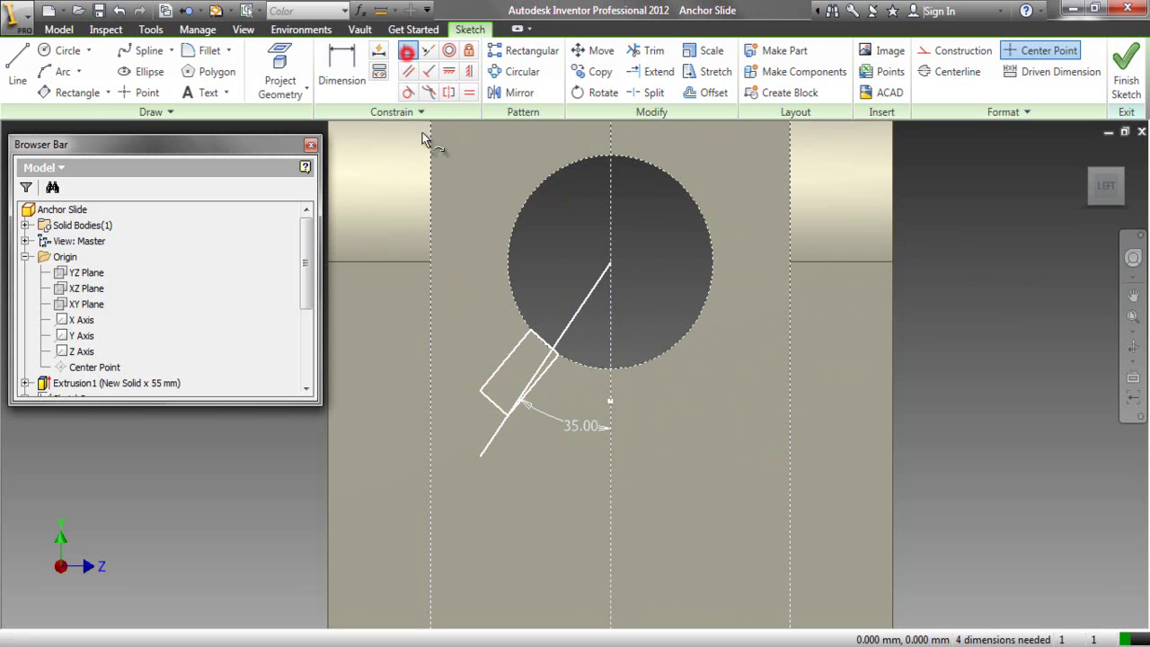
click(546, 342)
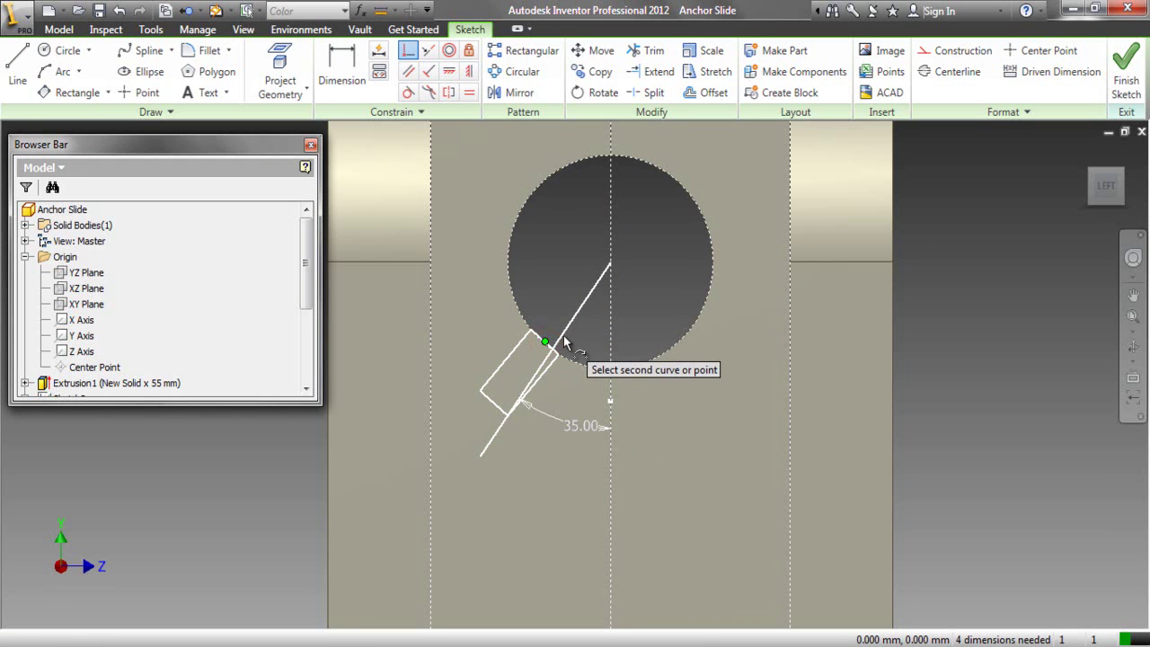
click(565, 333)
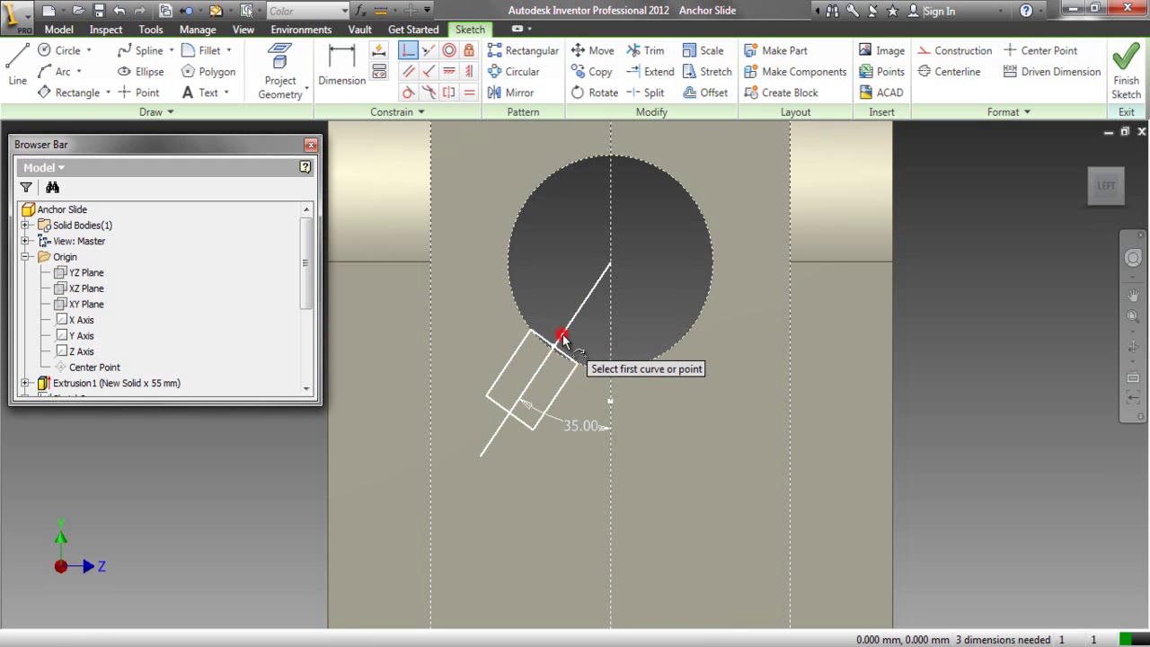
right_click(556, 284)
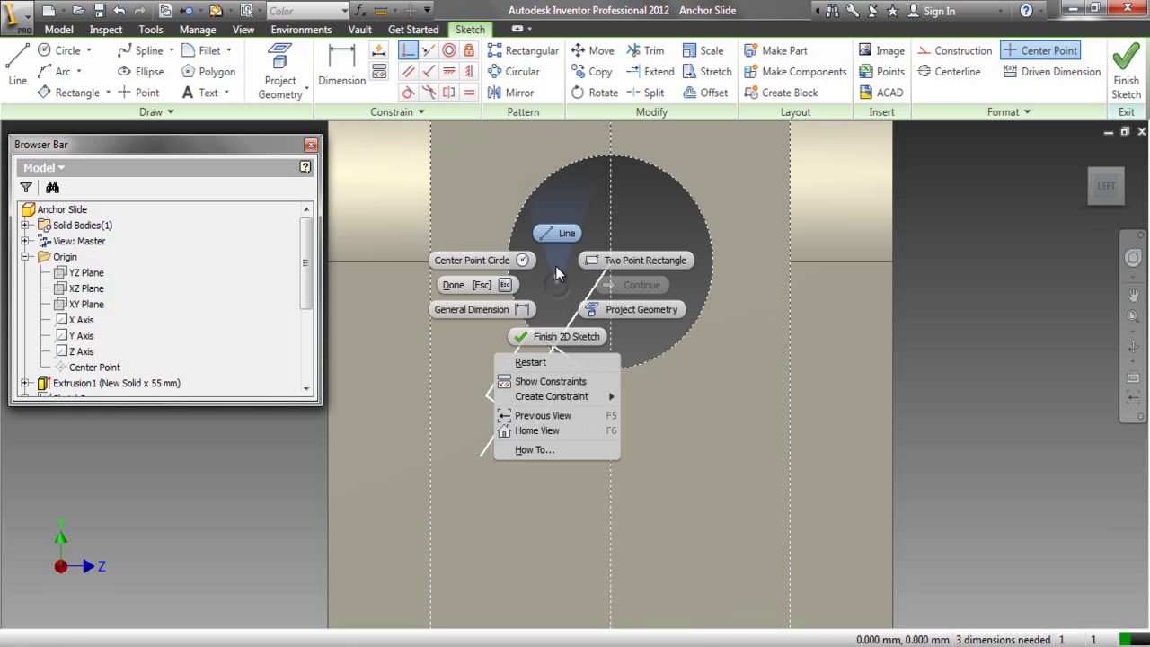
click(502, 282)
click(649, 54)
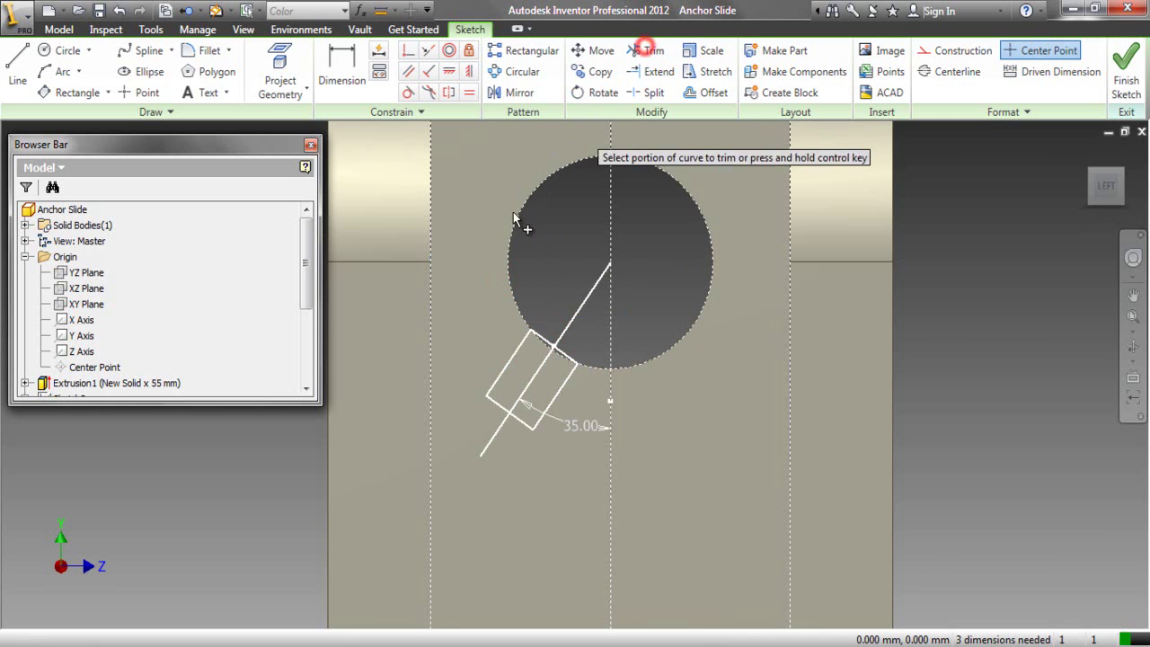
click(488, 445)
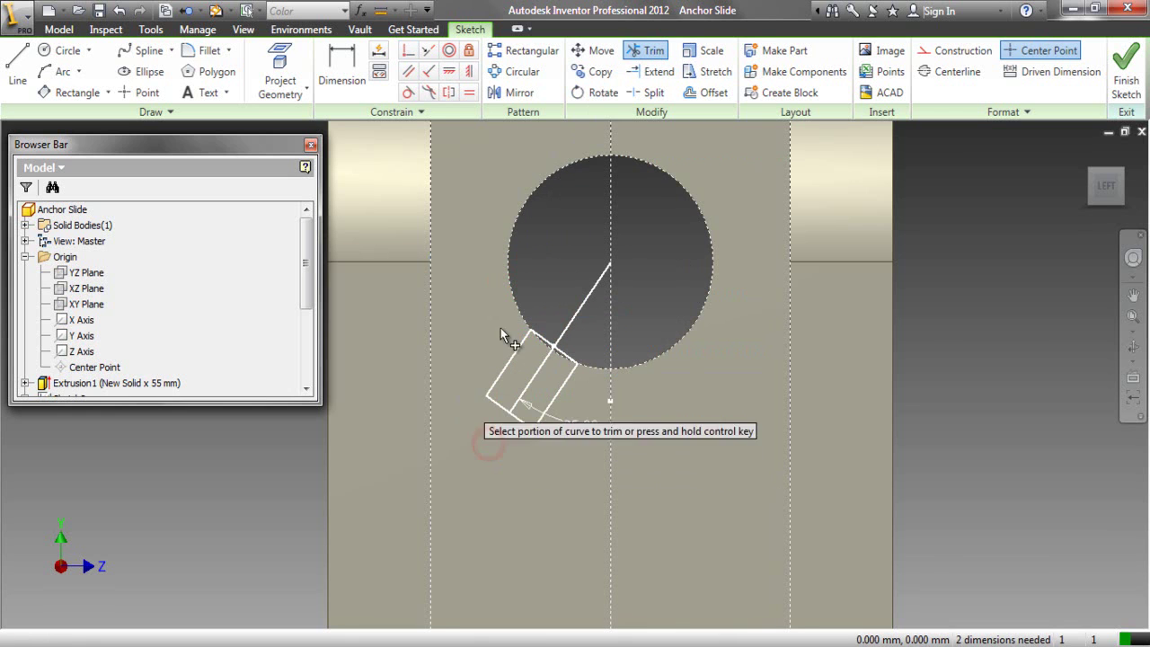
Dimension the rectangle's outward-running side as 5 mm.
right_click(557, 281)
click(489, 301)
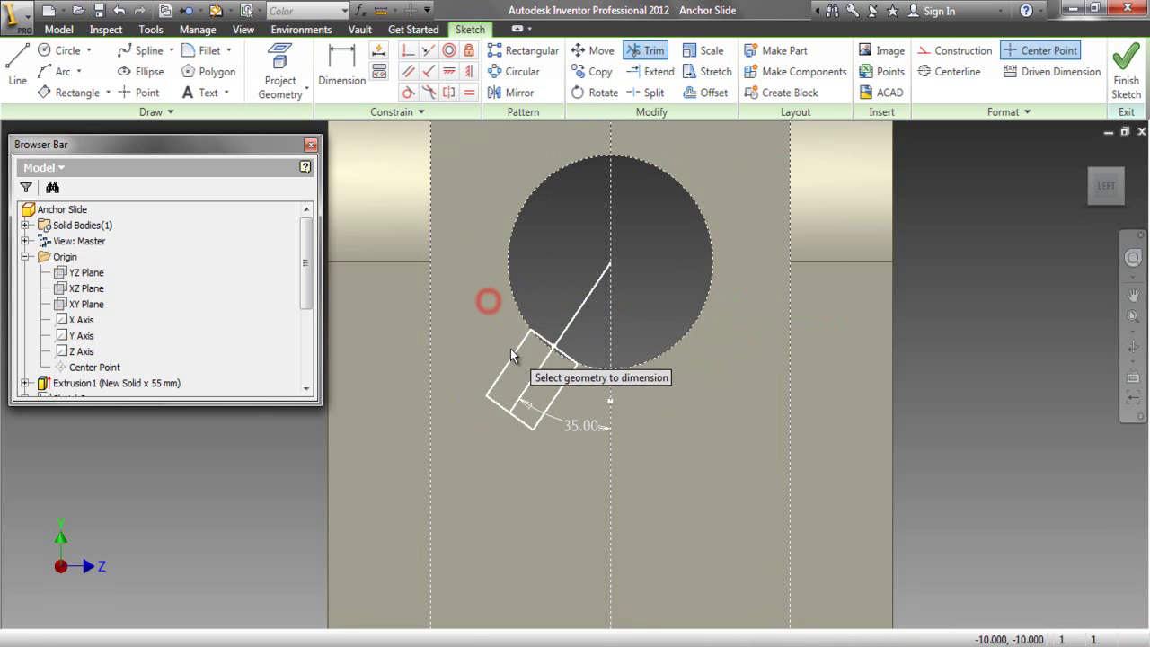
click(510, 353)
click(494, 347)
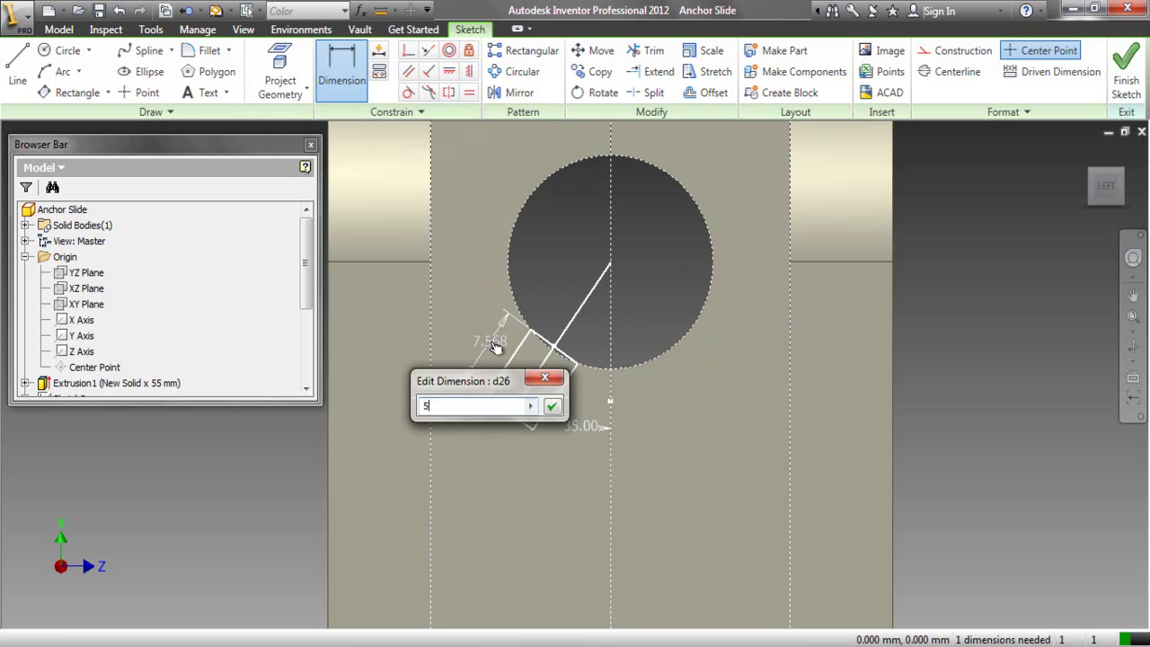
key(Return)
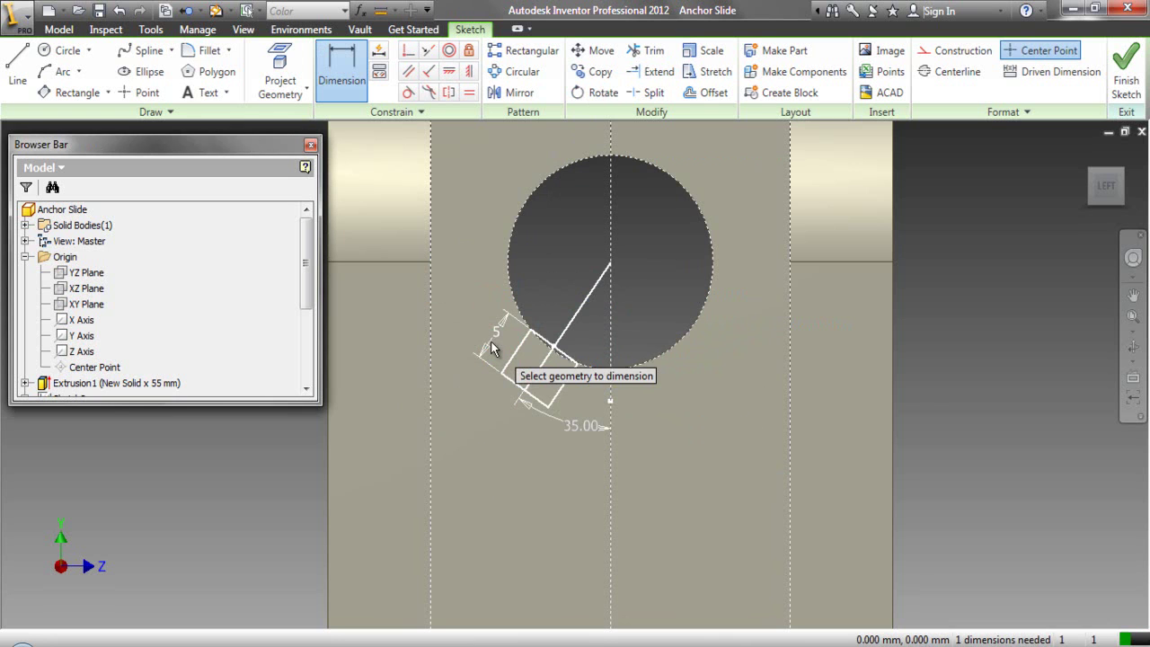
right_click(570, 281)
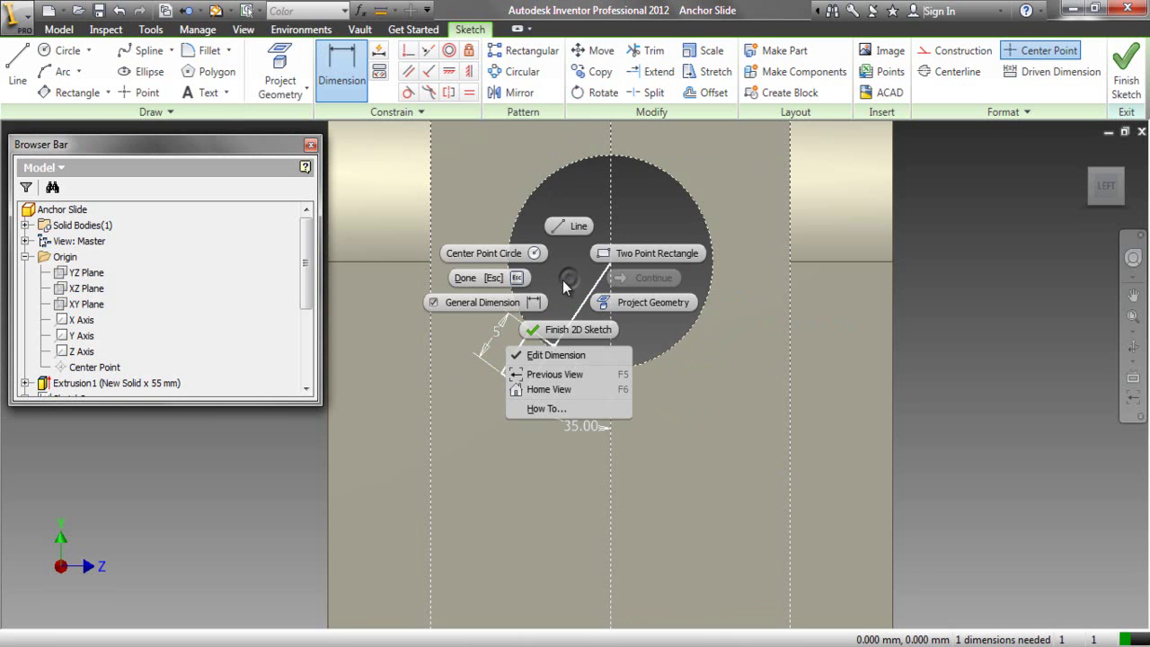
click(503, 282)
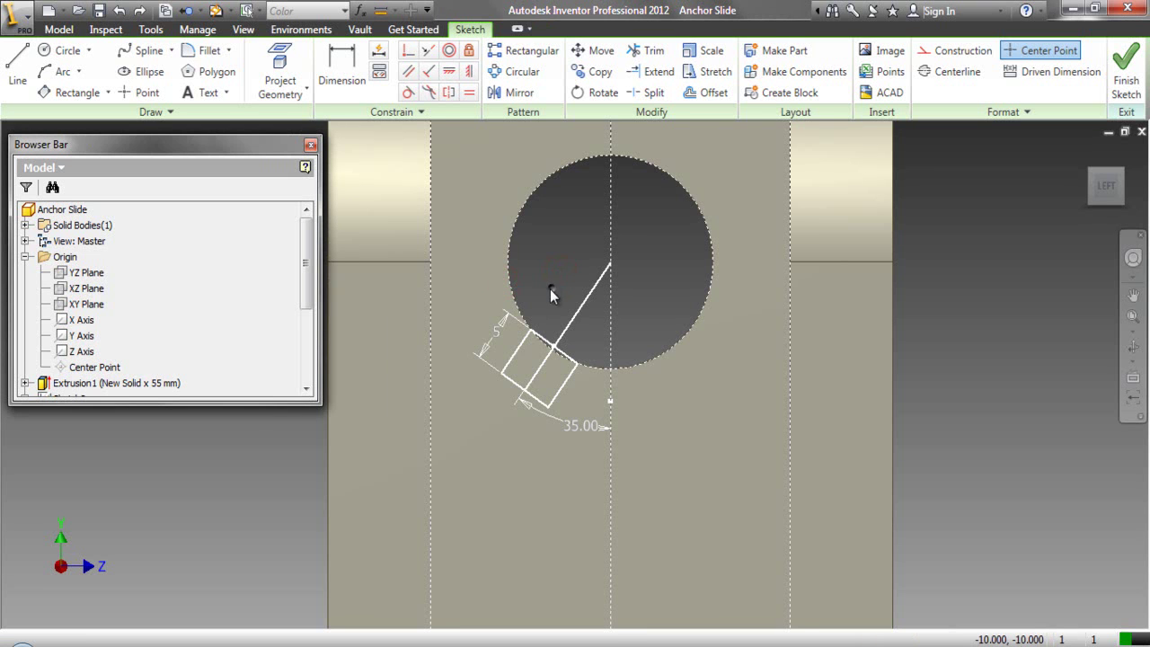
Dimension the distance between the small rectangle's two outward-running sides as 4 mm.
right_click(551, 289)
click(512, 315)
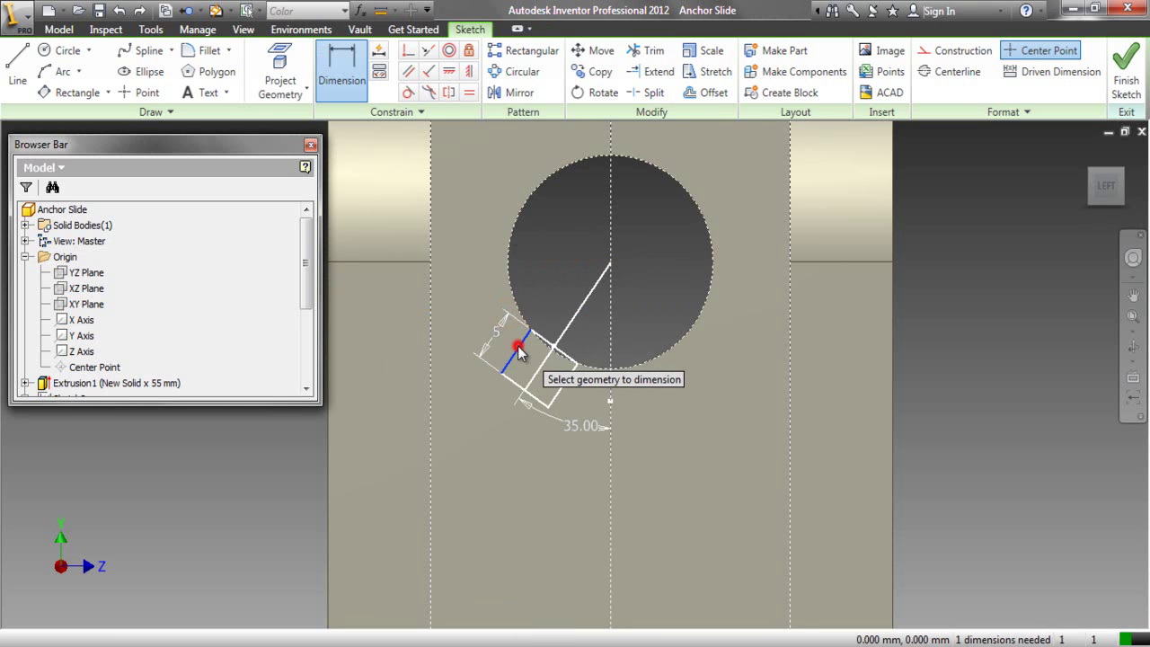
click(565, 385)
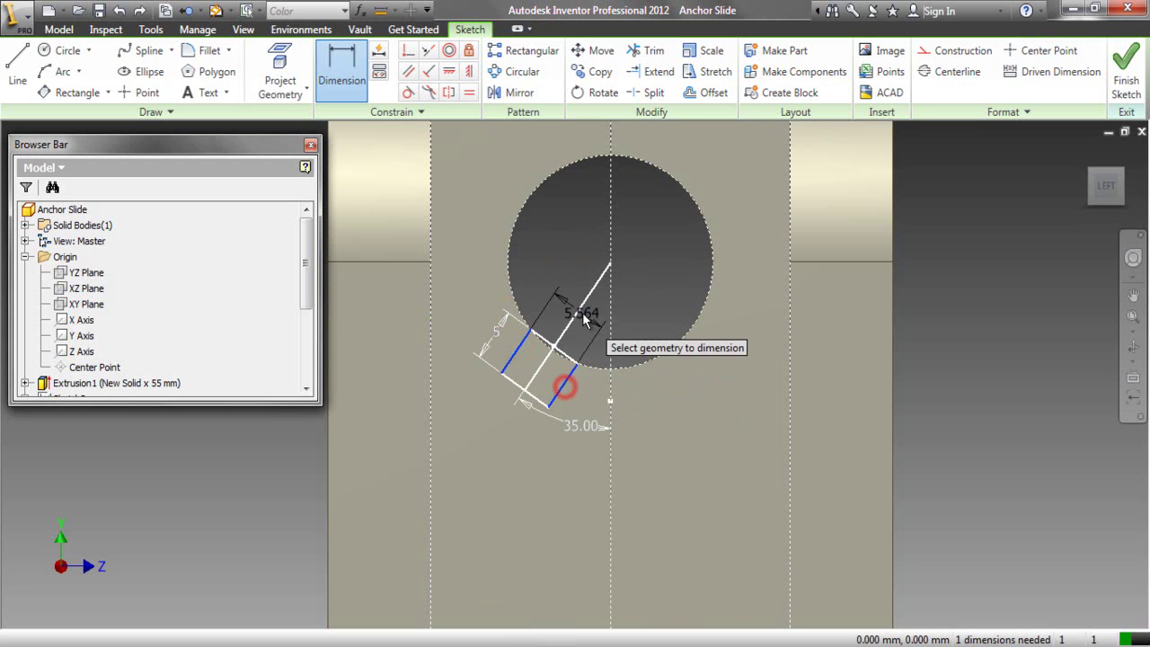
click(589, 326)
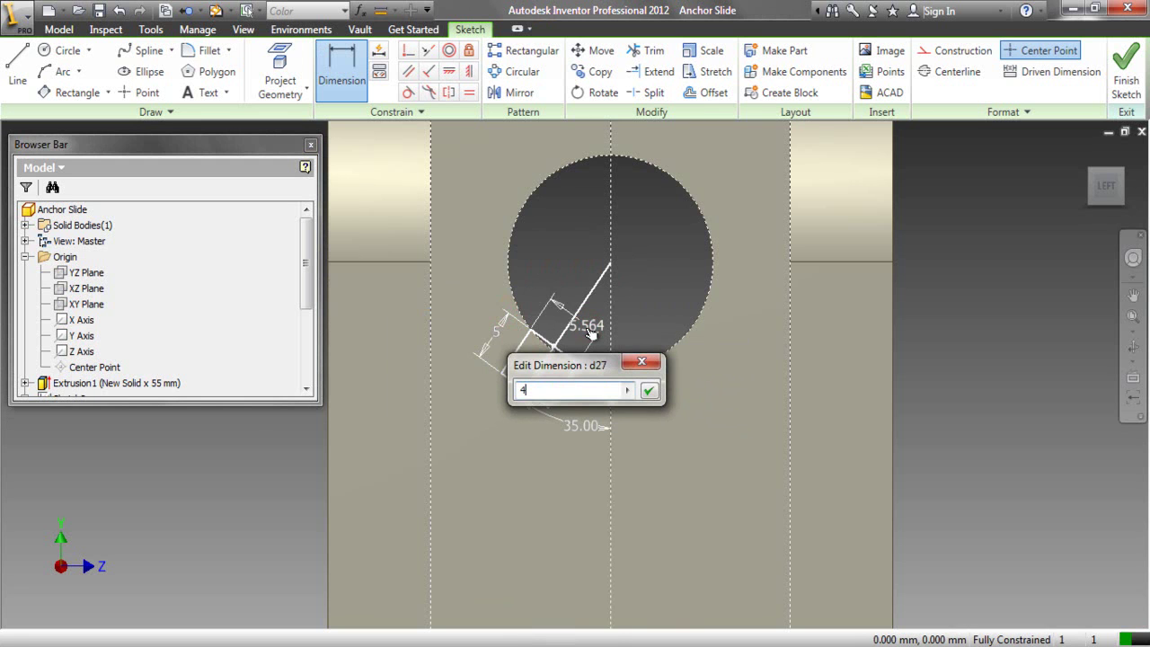
key(Return)
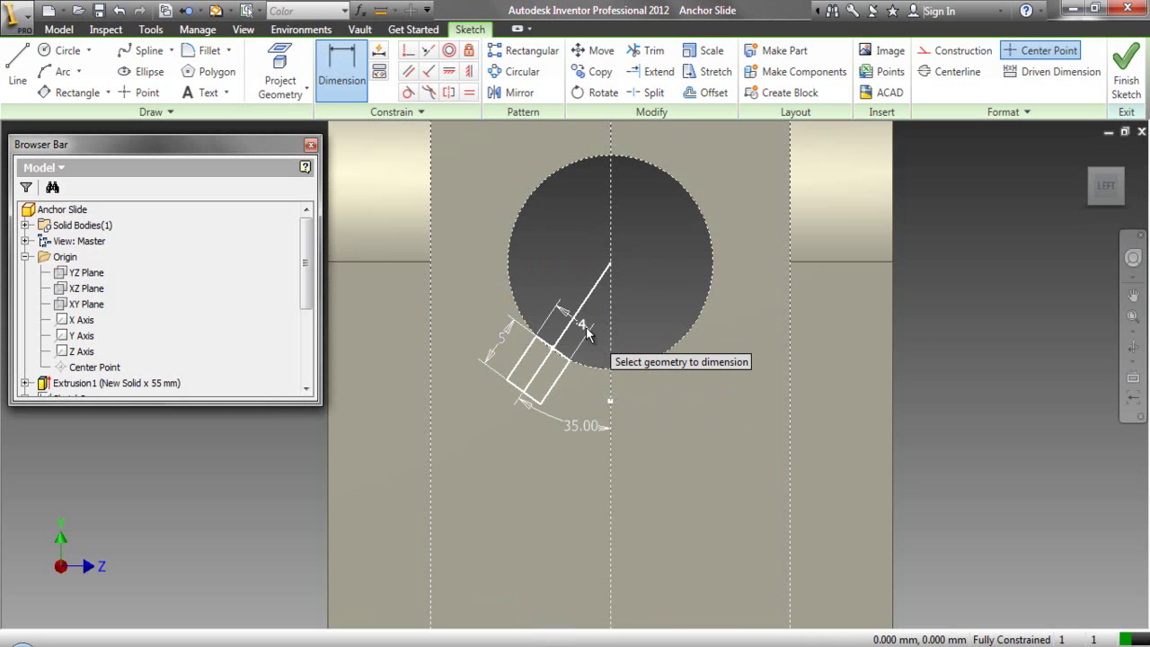
right_click(531, 255)
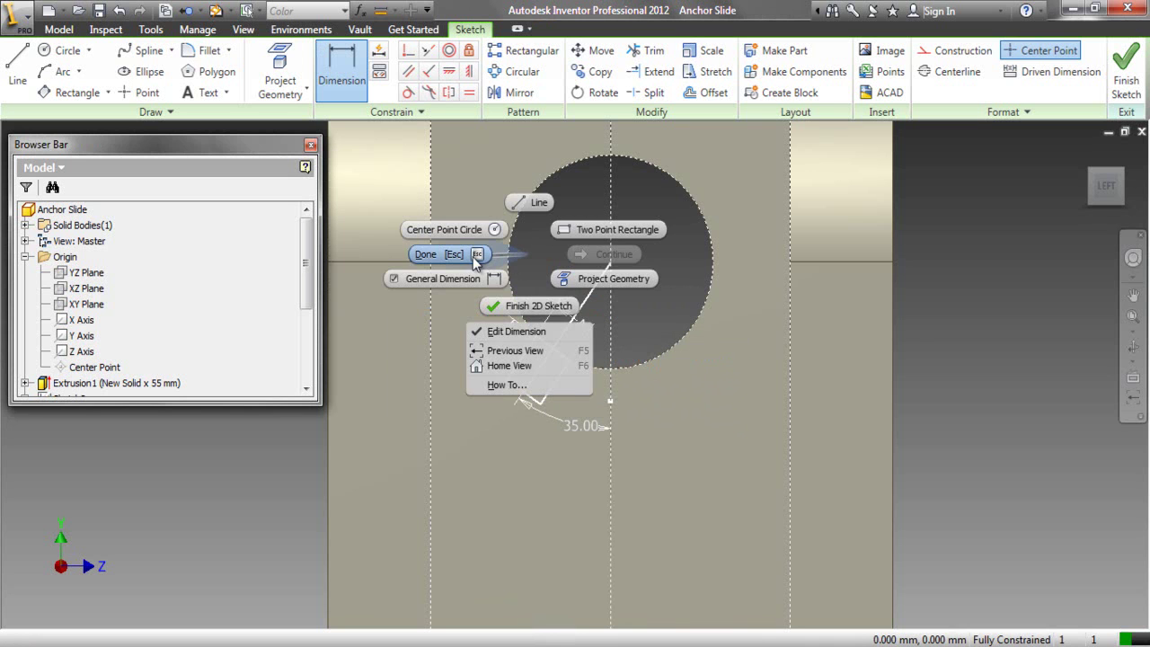
click(475, 257)
Convert the rectangle's inner edge to construction and draw a center-point arc around the hole center between that edge's endpoints.
scroll(550, 342, up, 2)
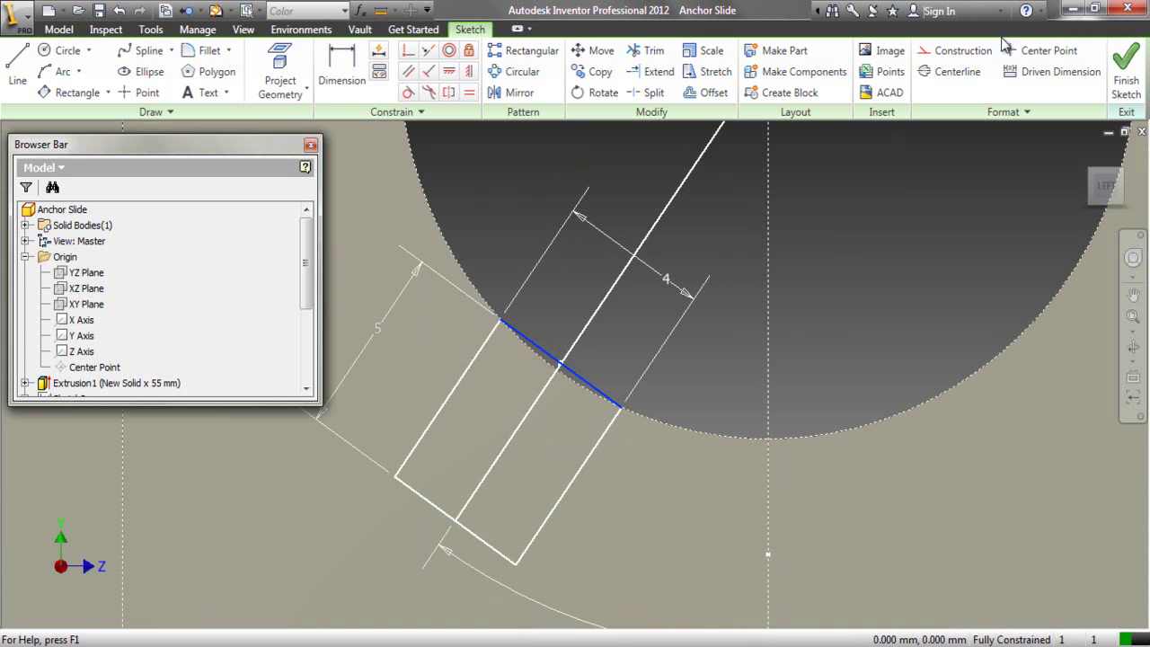
click(971, 51)
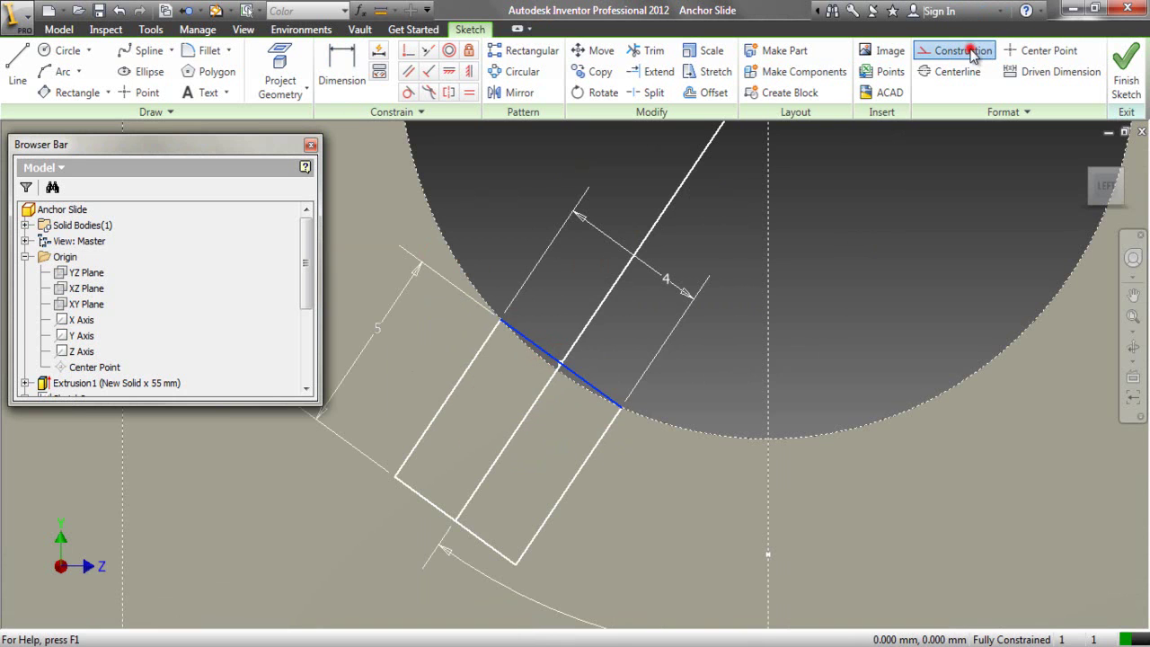
click(78, 71)
click(83, 182)
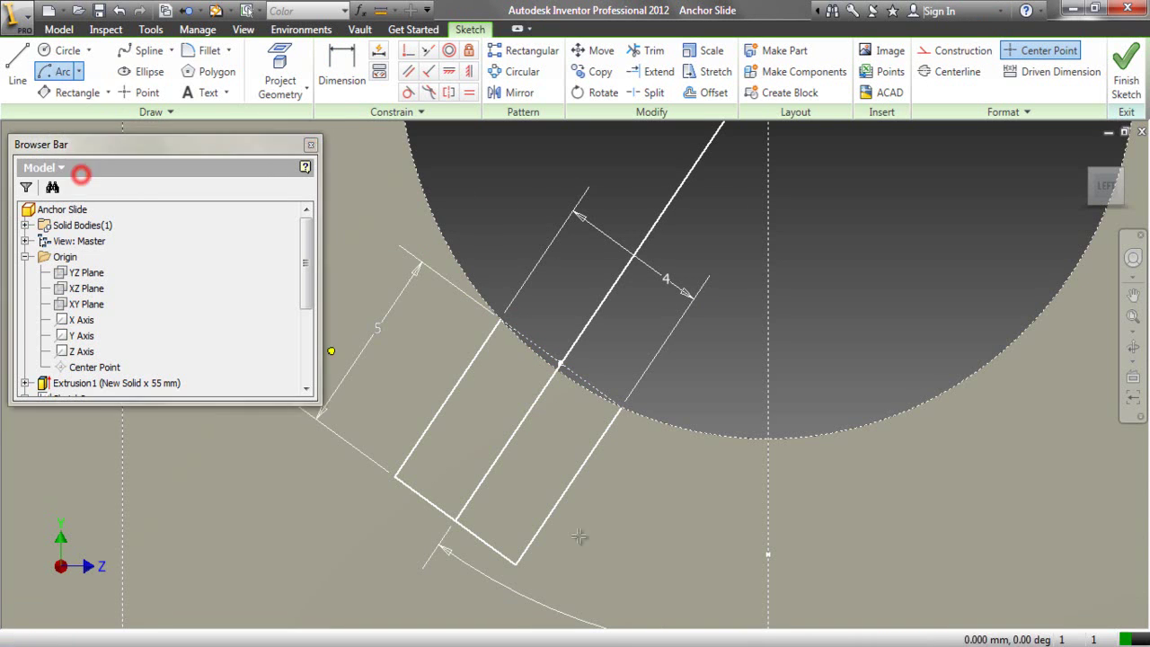
scroll(596, 524, down, 2)
click(702, 261)
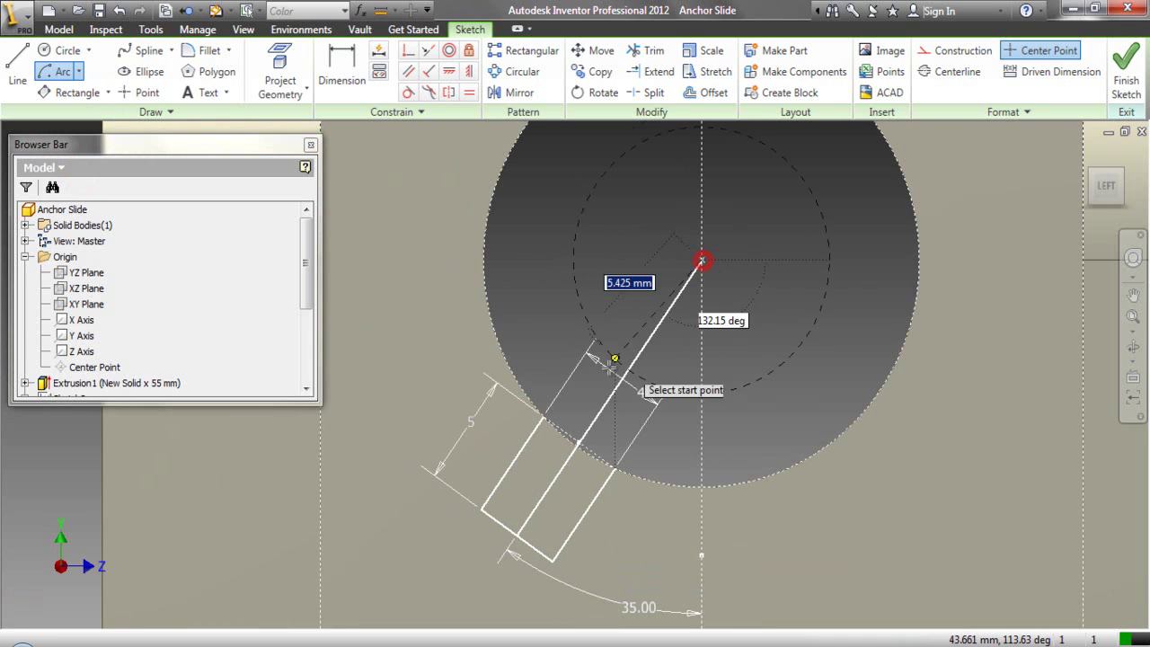
click(546, 416)
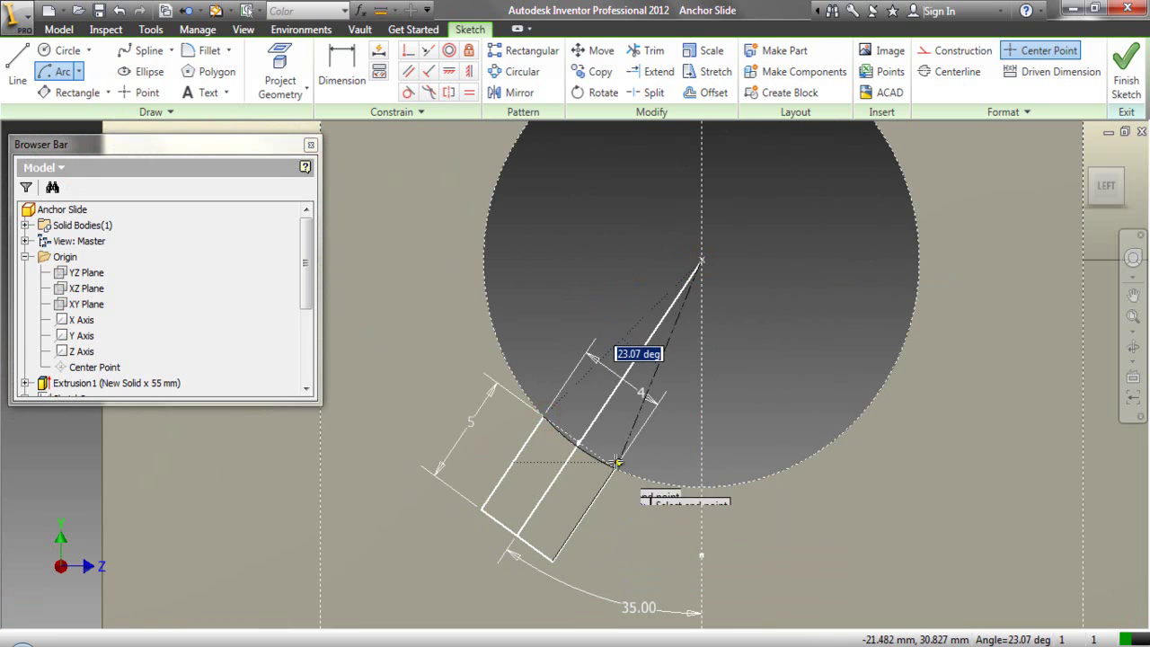
click(617, 468)
right_click(614, 218)
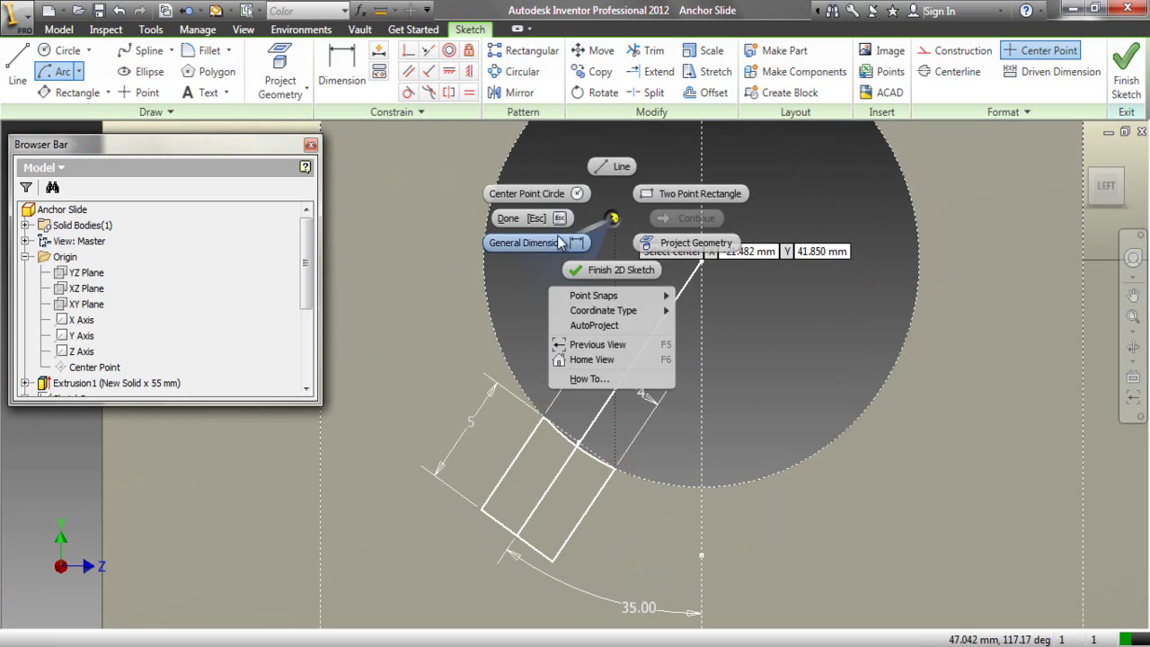
click(542, 220)
Convert the slanted line from the hole center to construction and finish the sketch.
click(653, 334)
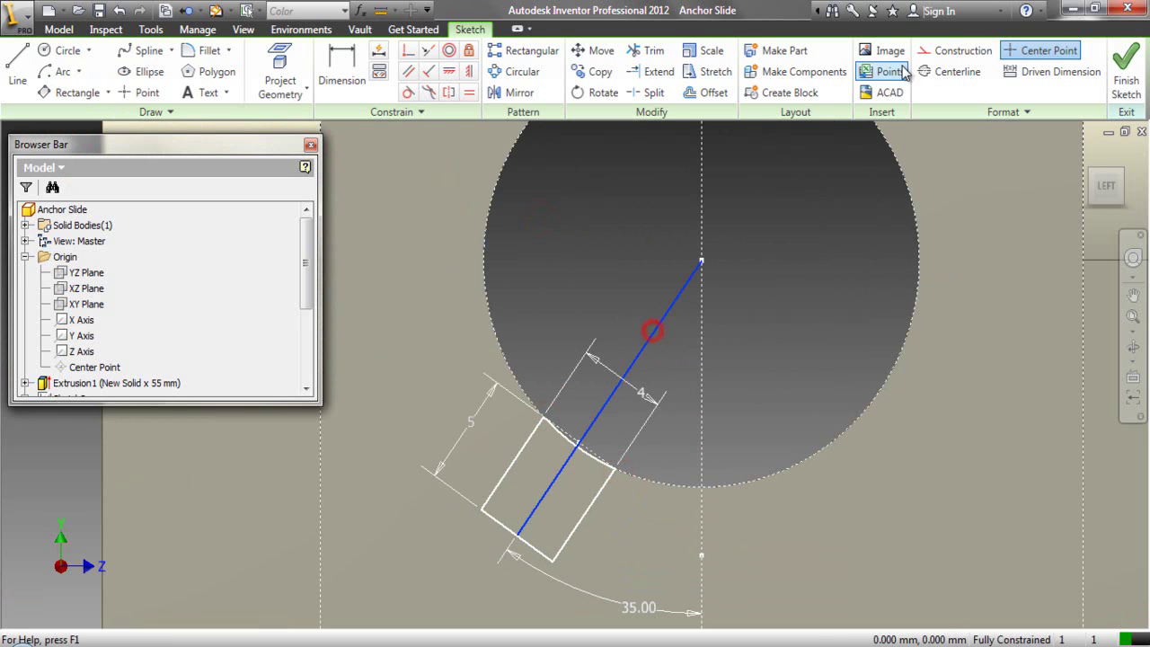
click(954, 51)
click(796, 217)
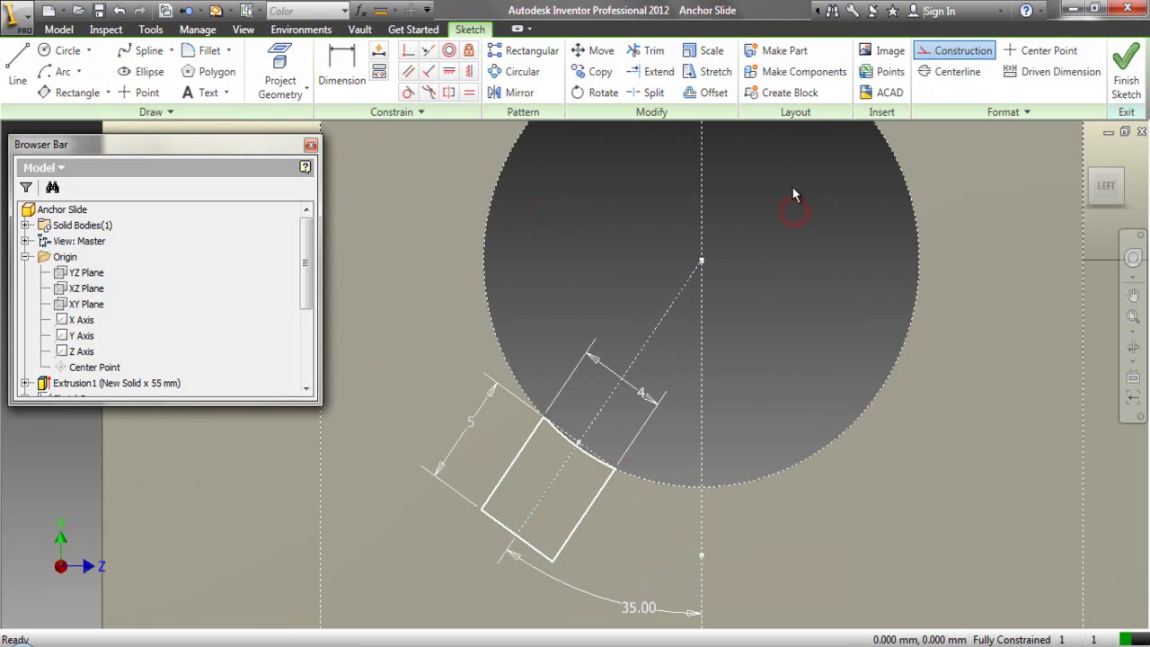
click(1127, 81)
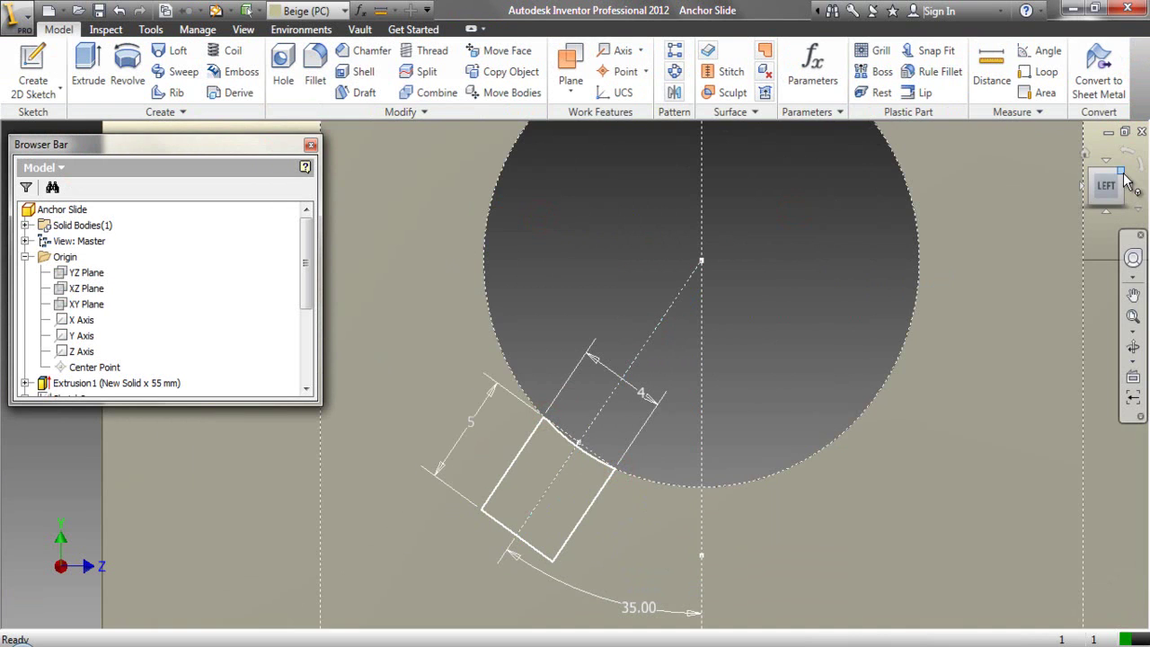
Extrude the small slot profile beside the hole as a cut 8 mm deep into the body.
click(1122, 176)
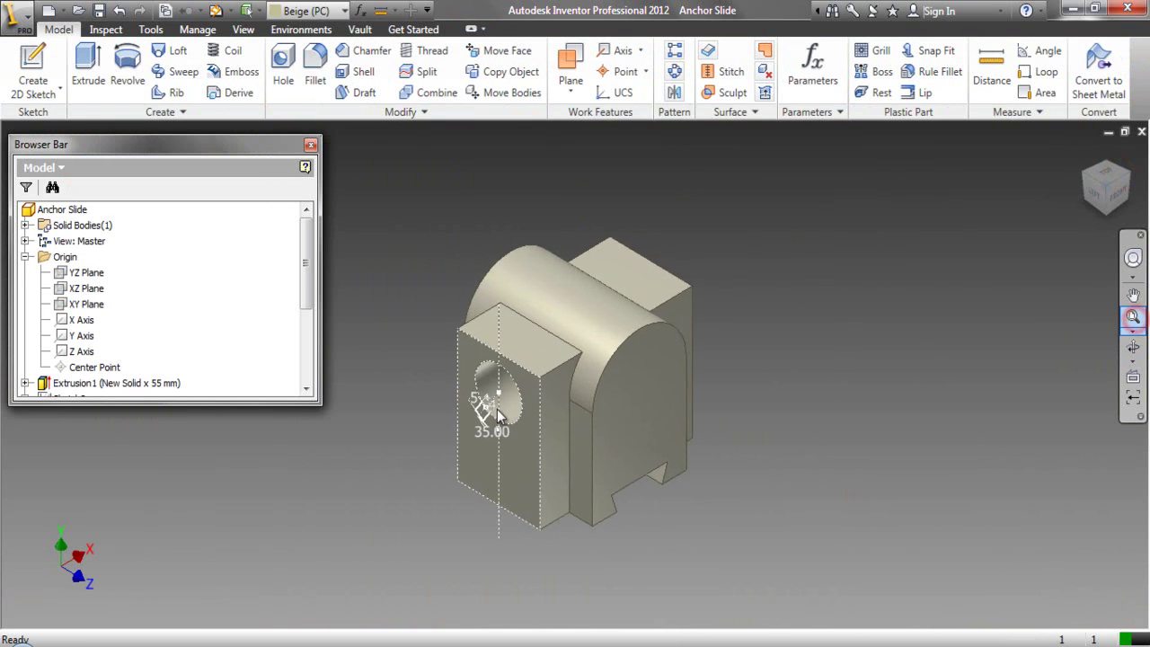
scroll(472, 426, down, 3)
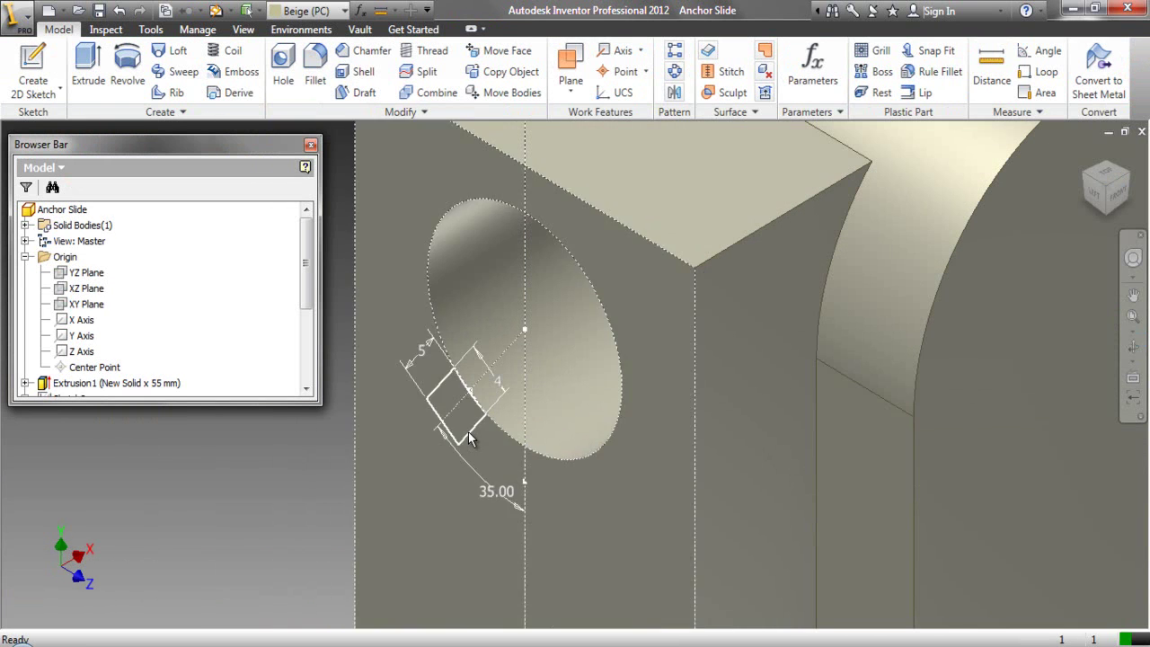
click(469, 433)
click(482, 410)
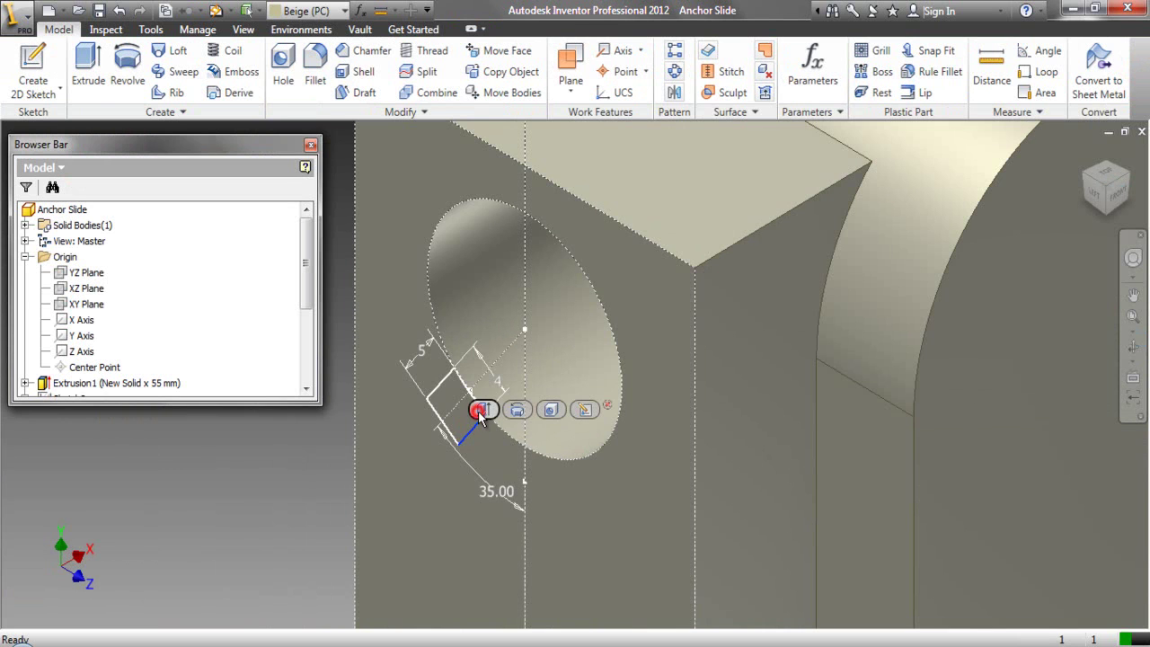
click(880, 234)
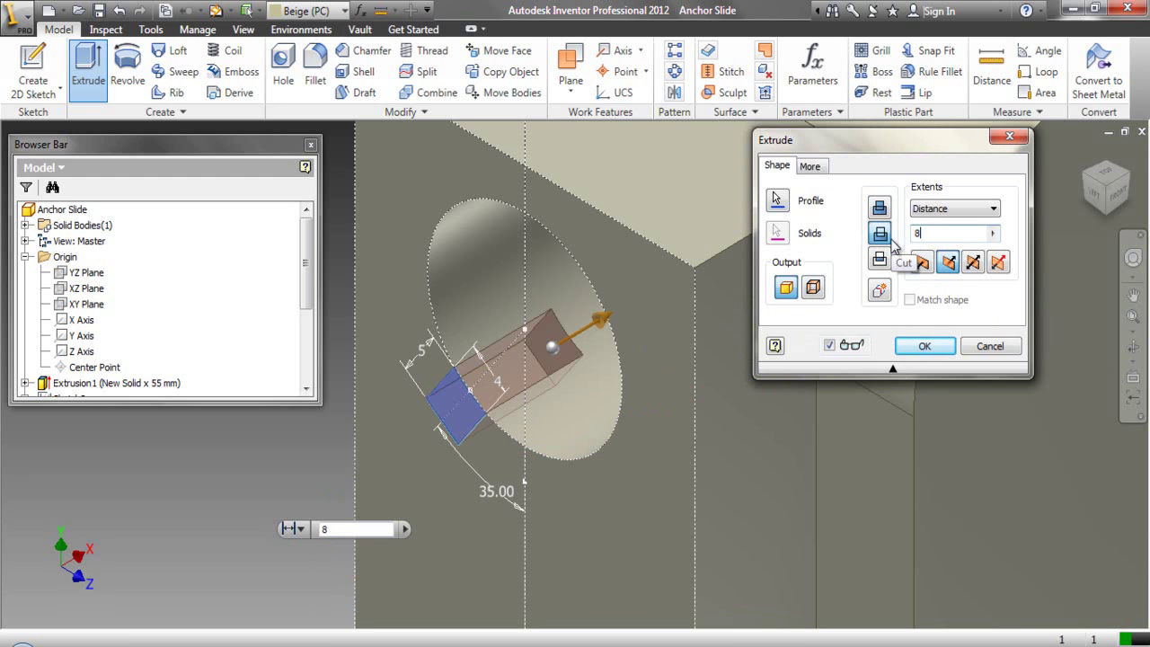
click(942, 347)
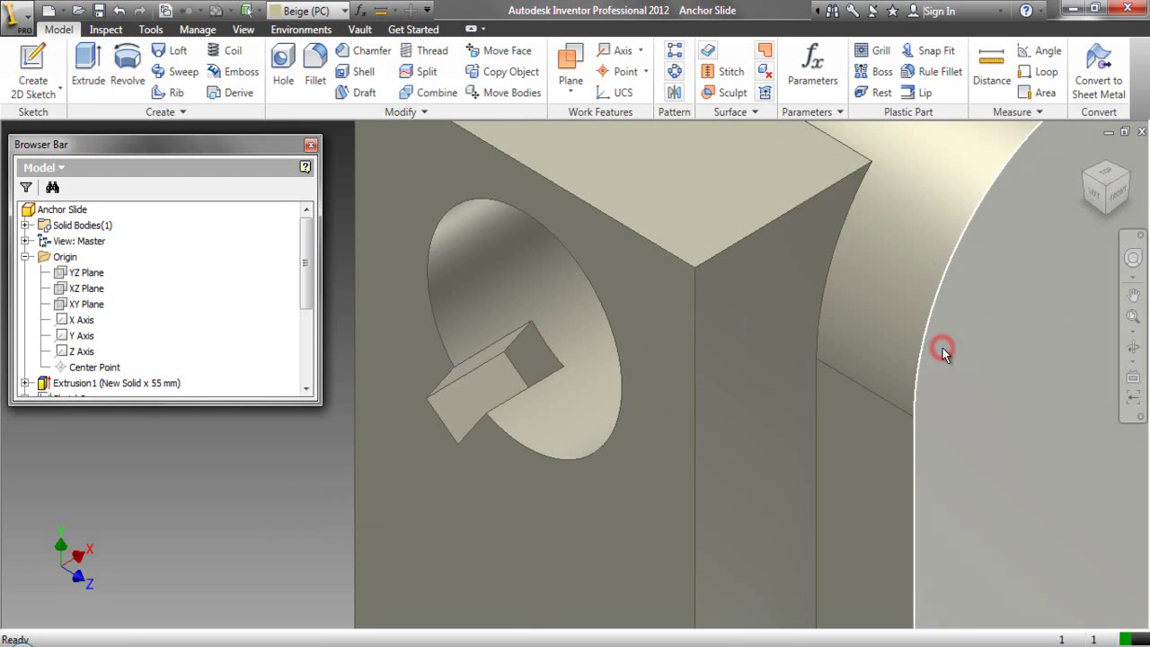
Collapse the whole model tree and inspect the slot cut beside the hole from another angle, returning to the home view.
right_click(226, 313)
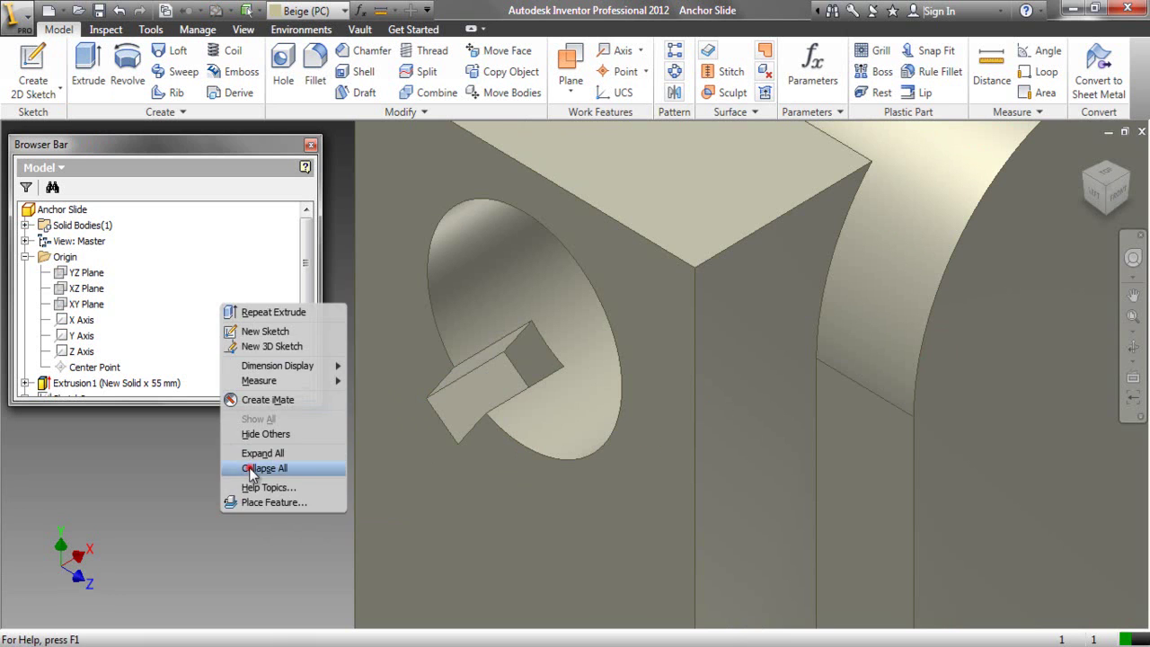
click(249, 466)
click(1134, 346)
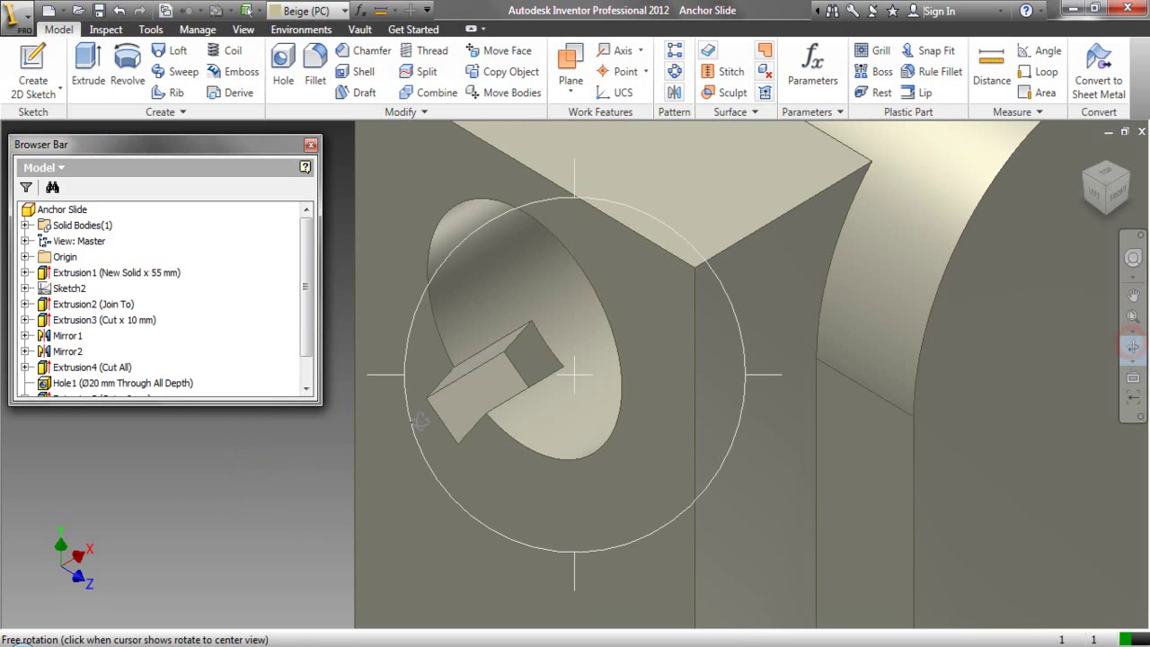
drag(491, 400, 514, 385)
right_click(526, 367)
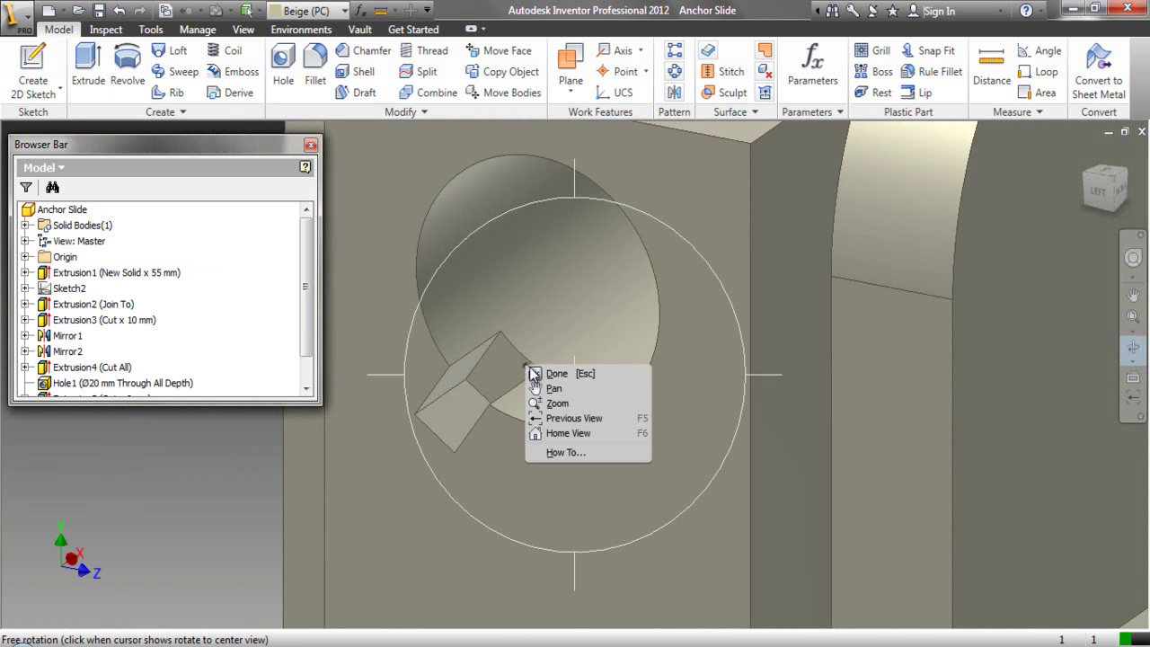
click(565, 419)
right_click(555, 331)
click(642, 346)
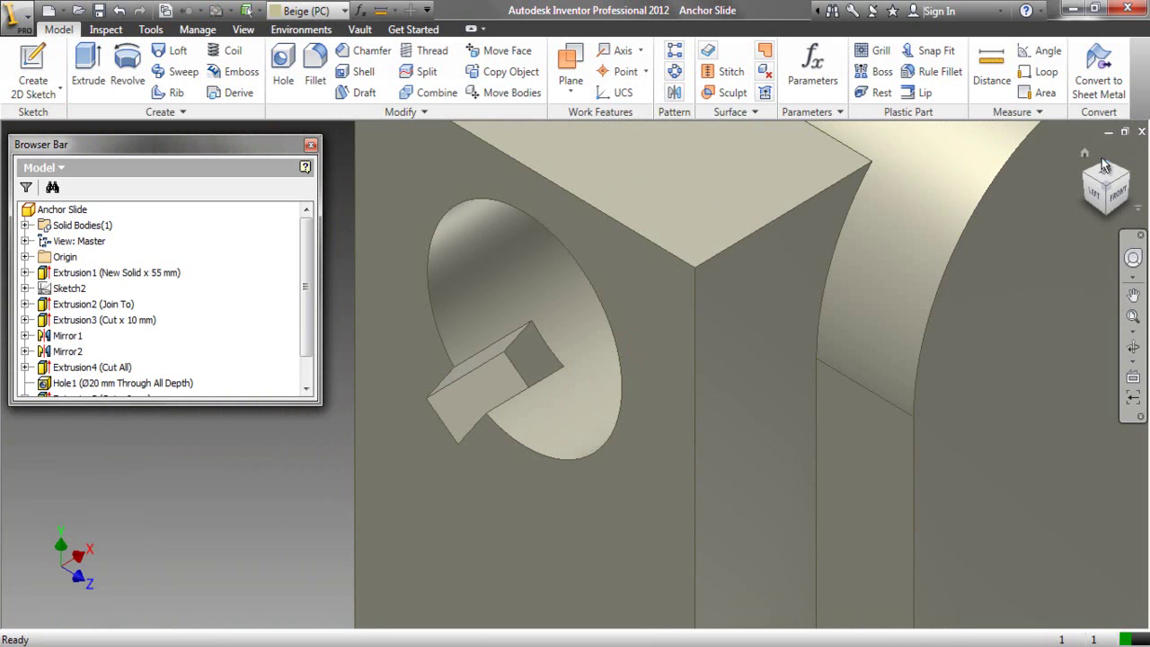
click(1086, 155)
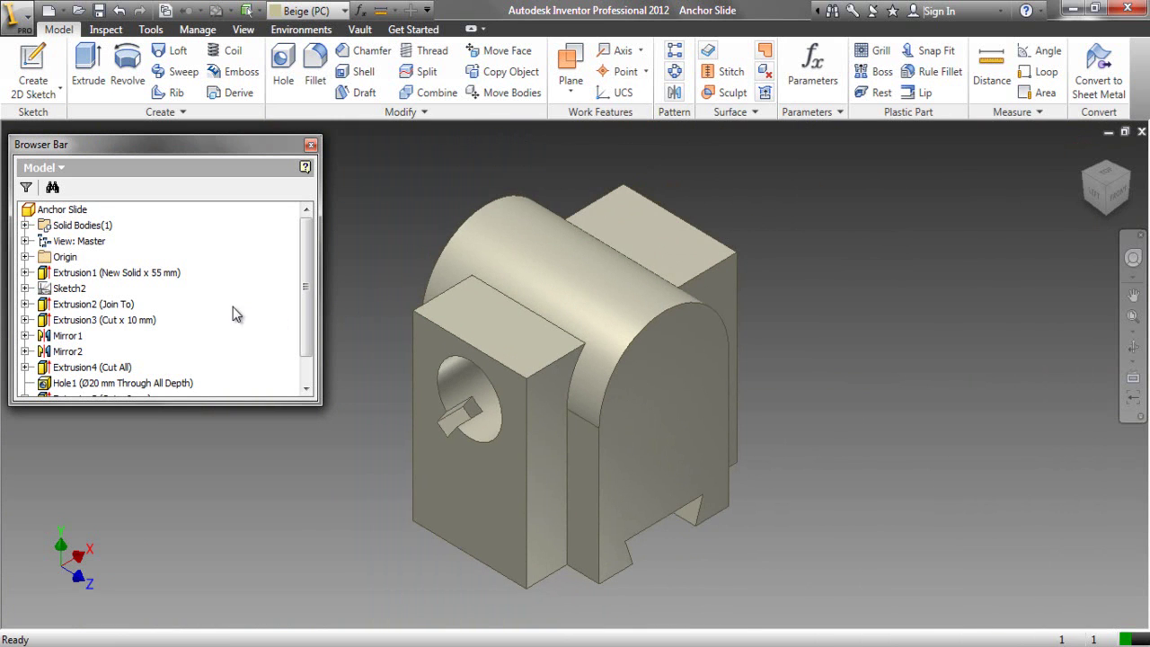
scroll(310, 302, down, 1)
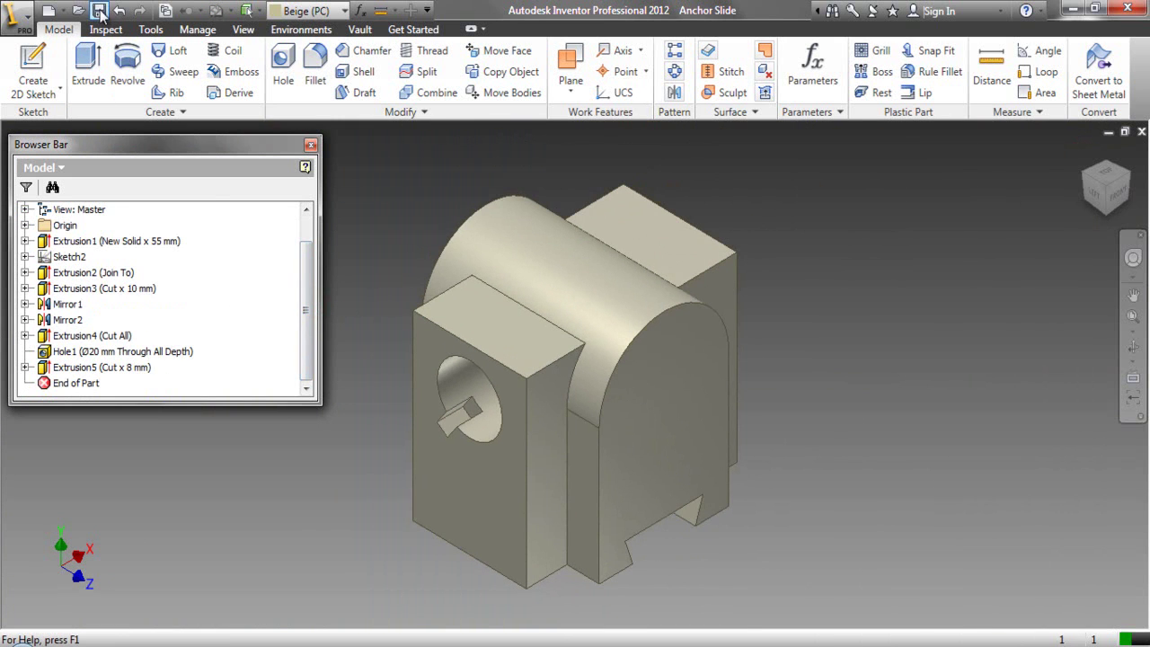
Create a 20 mm diameter hole, 65 mm deep, on the front arched face, concentric with its arc edge.
right_click(386, 191)
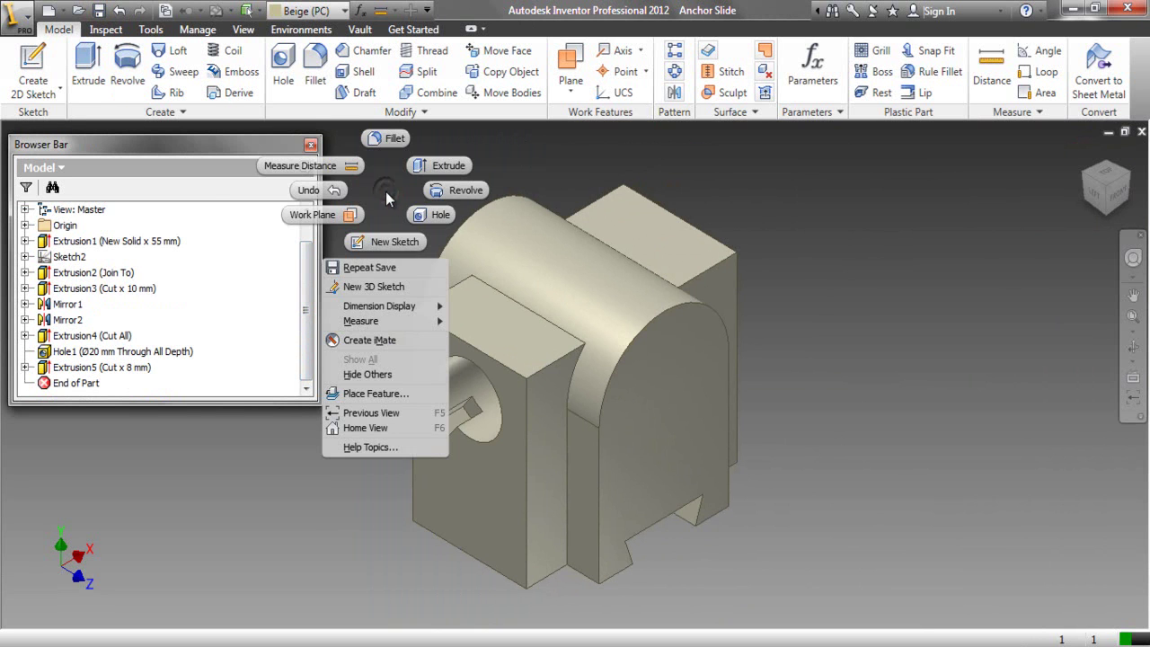
click(436, 214)
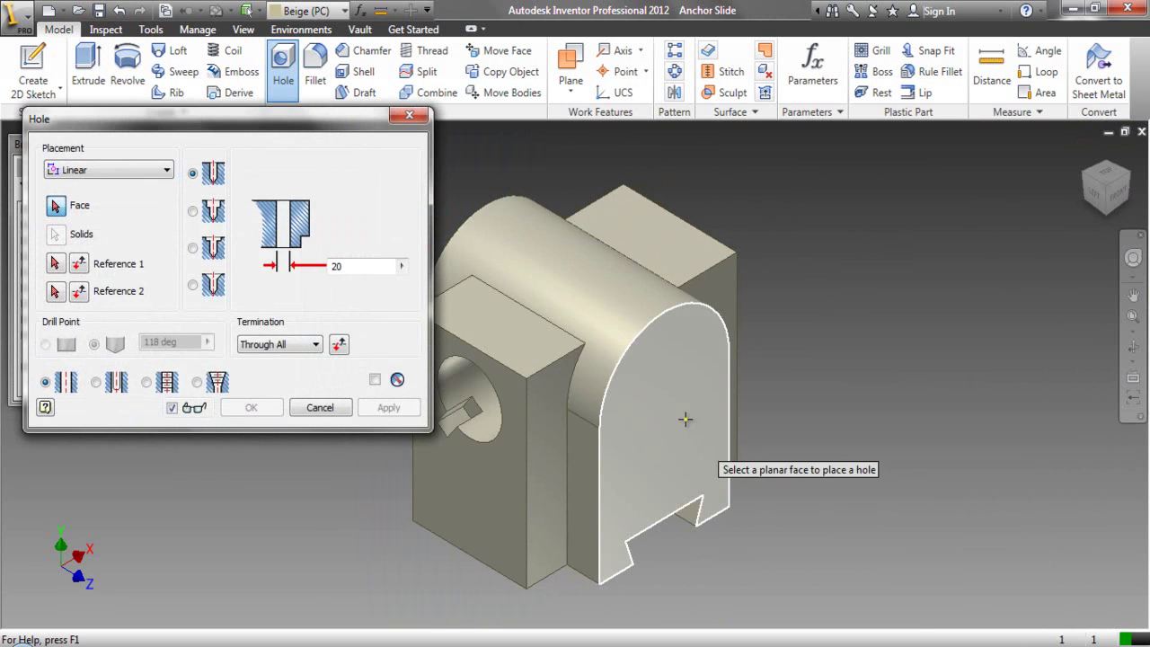
click(668, 389)
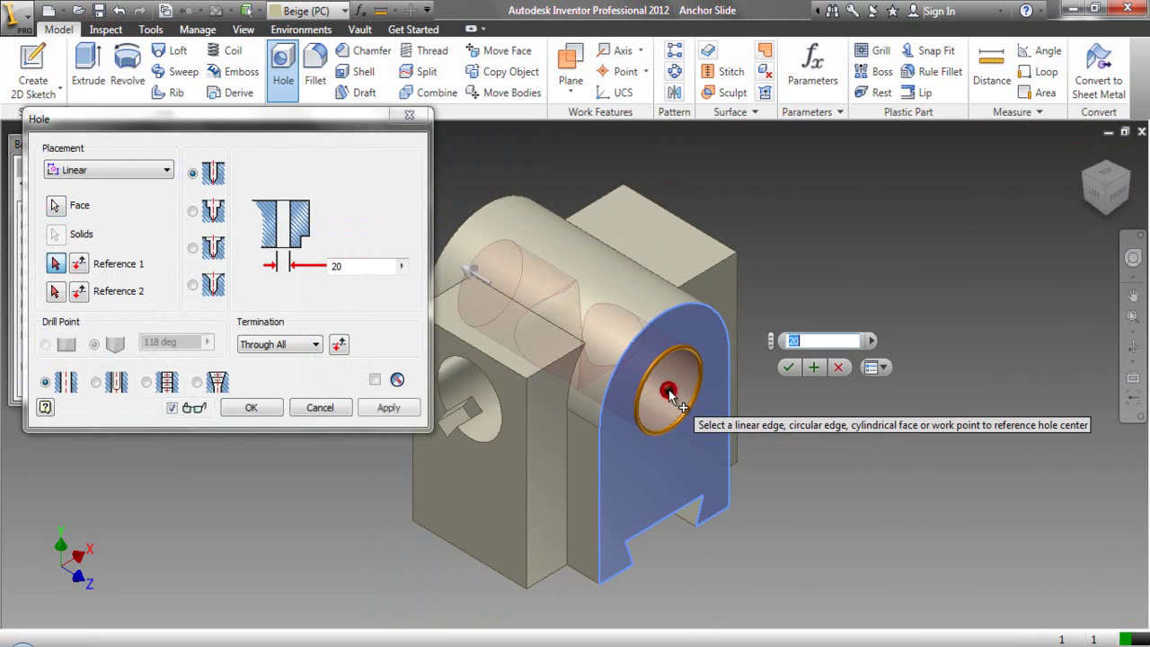
click(679, 304)
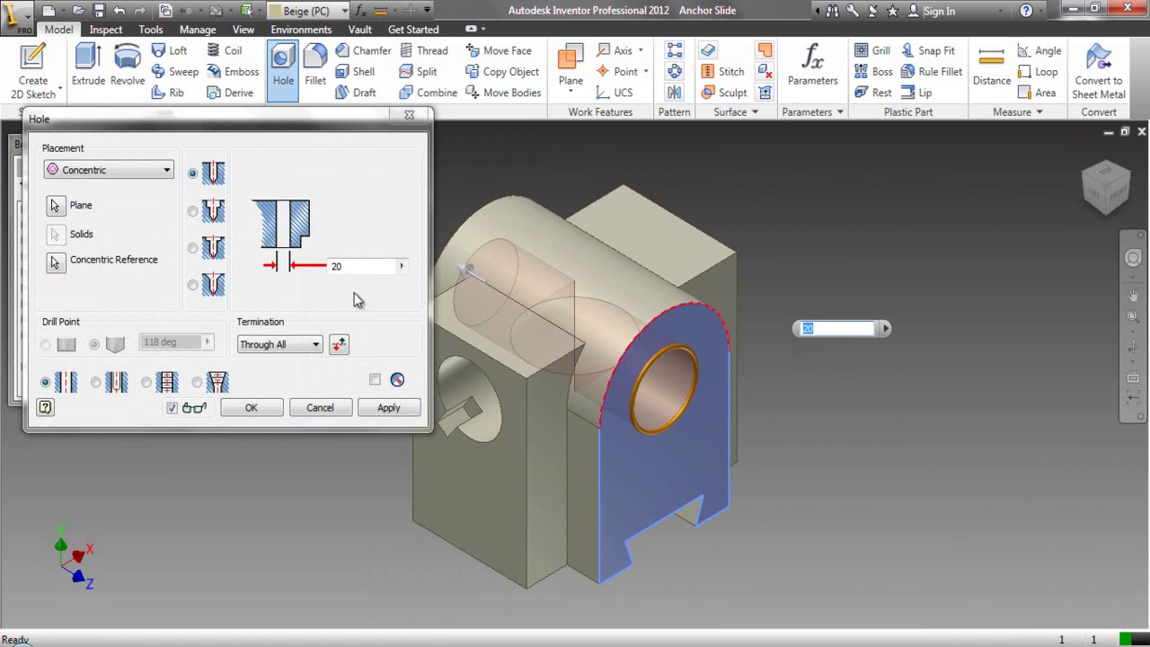
click(316, 345)
click(299, 359)
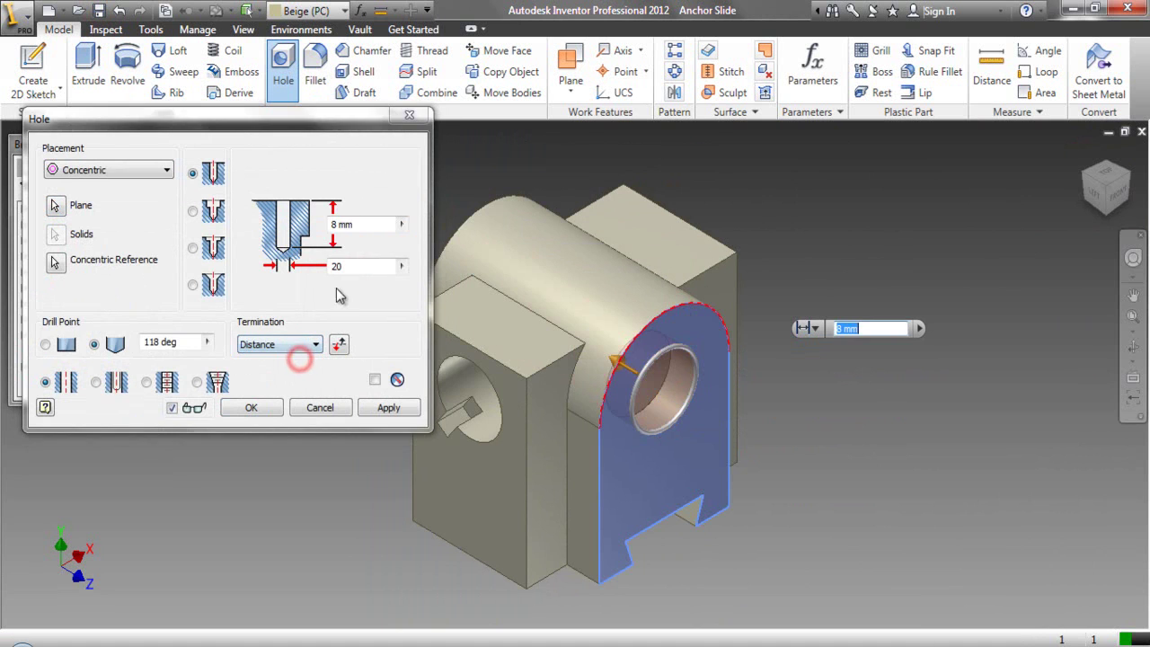
click(338, 225)
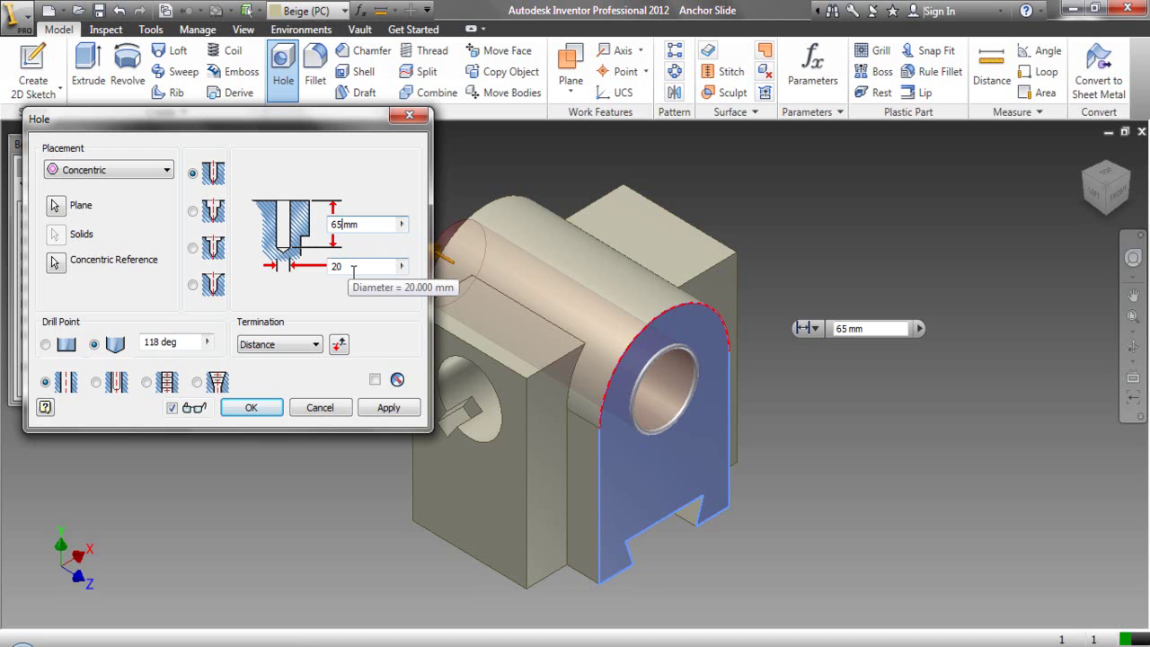
click(269, 408)
Orbit the part to inspect the new hole from the back side and restore the previous view.
click(1126, 348)
drag(574, 380, 796, 347)
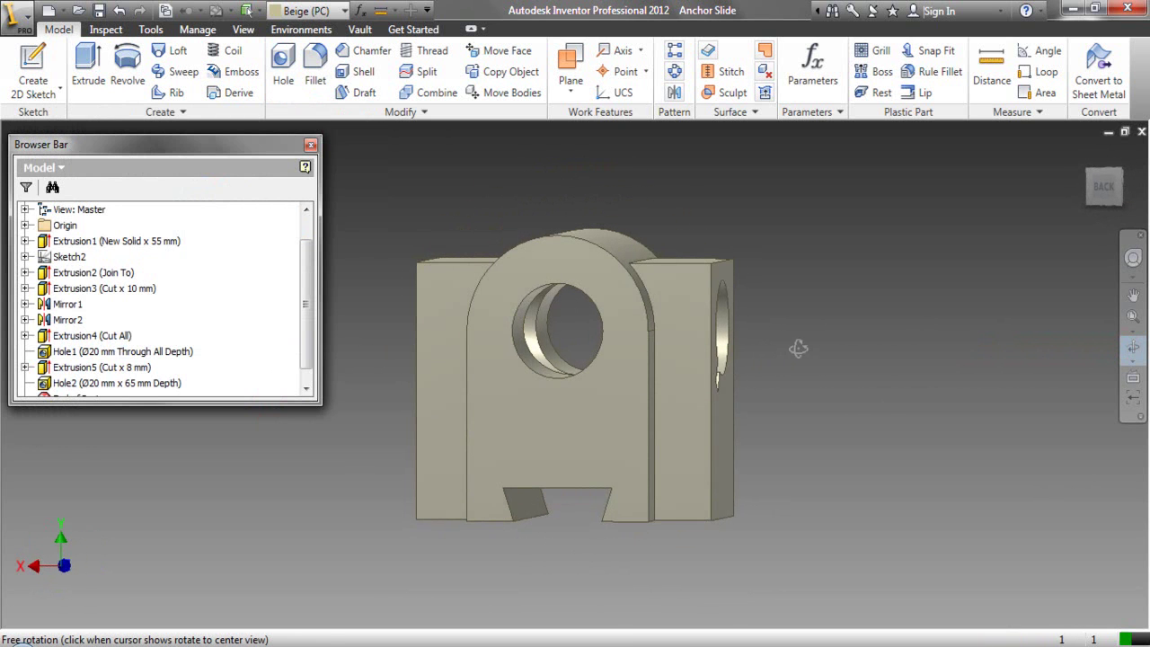
right_click(674, 347)
click(710, 399)
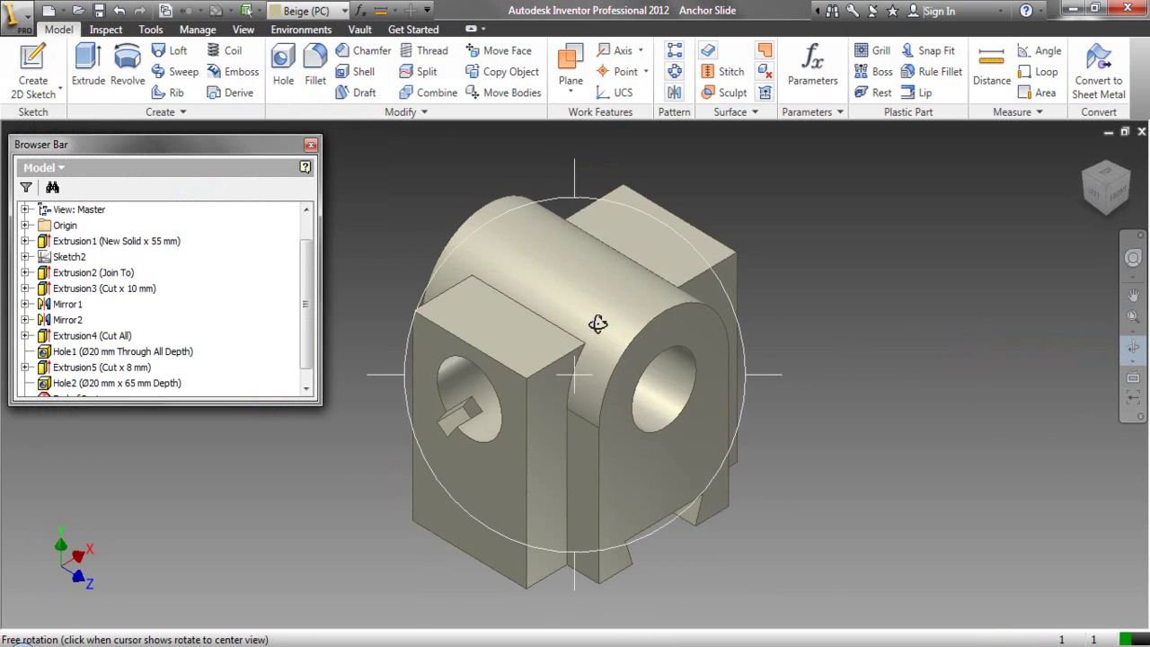
right_click(551, 279)
click(564, 286)
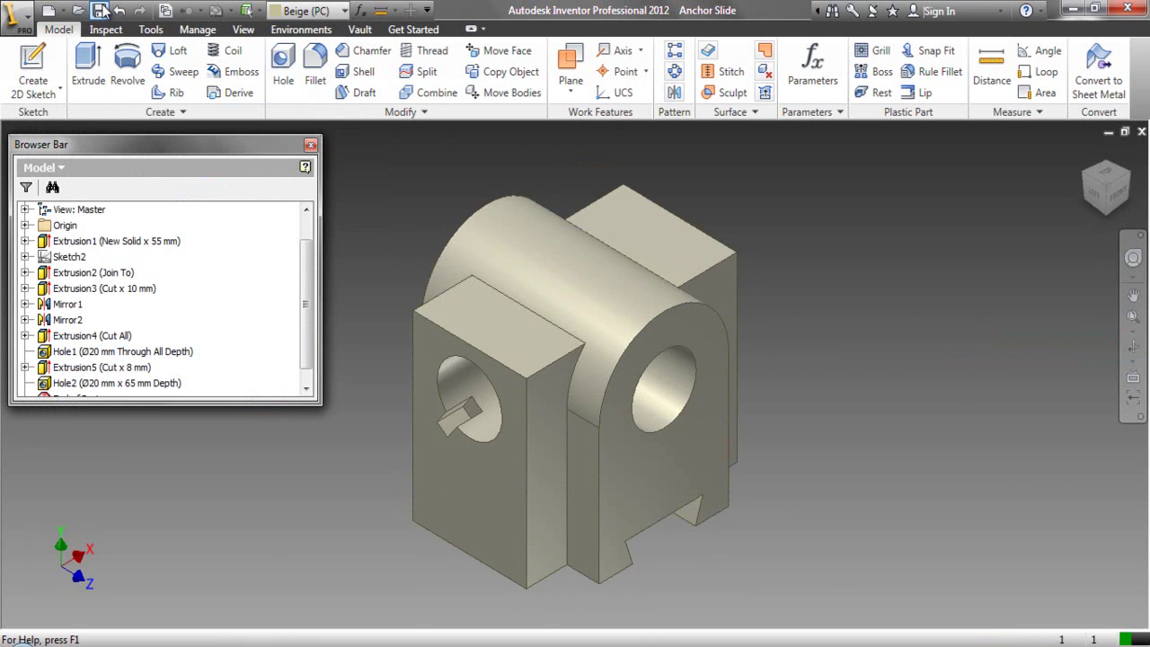
Select the short top edges of both side blocks and the near block's junction edges with the arched body for a 2 mm fillet.
click(554, 365)
click(568, 342)
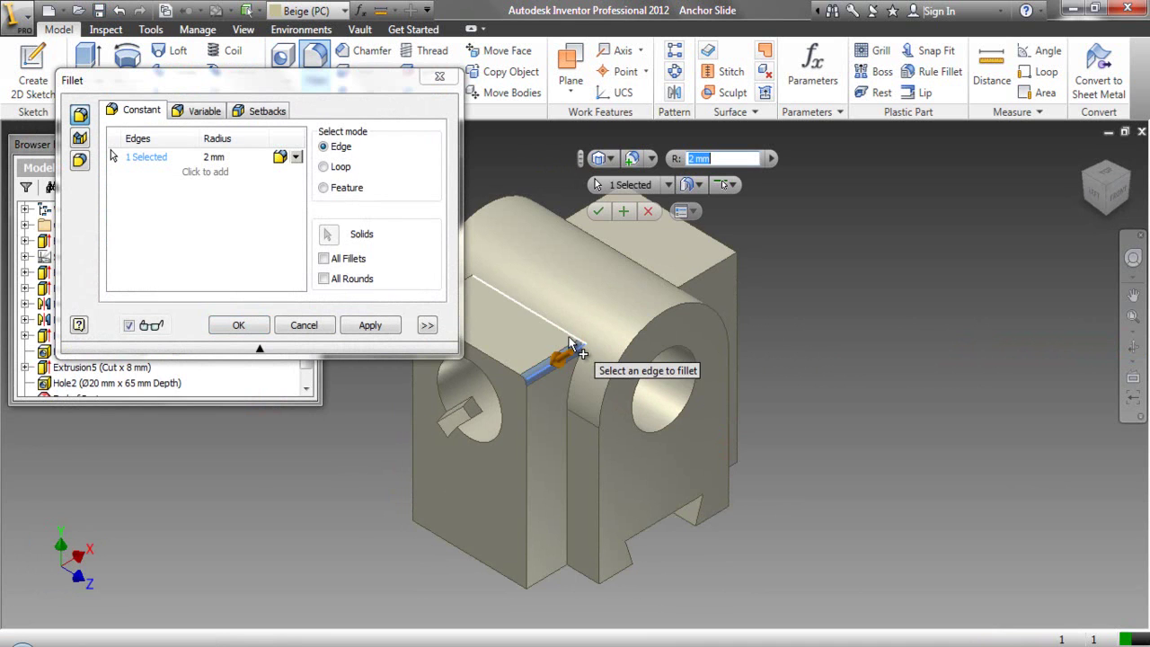
click(719, 264)
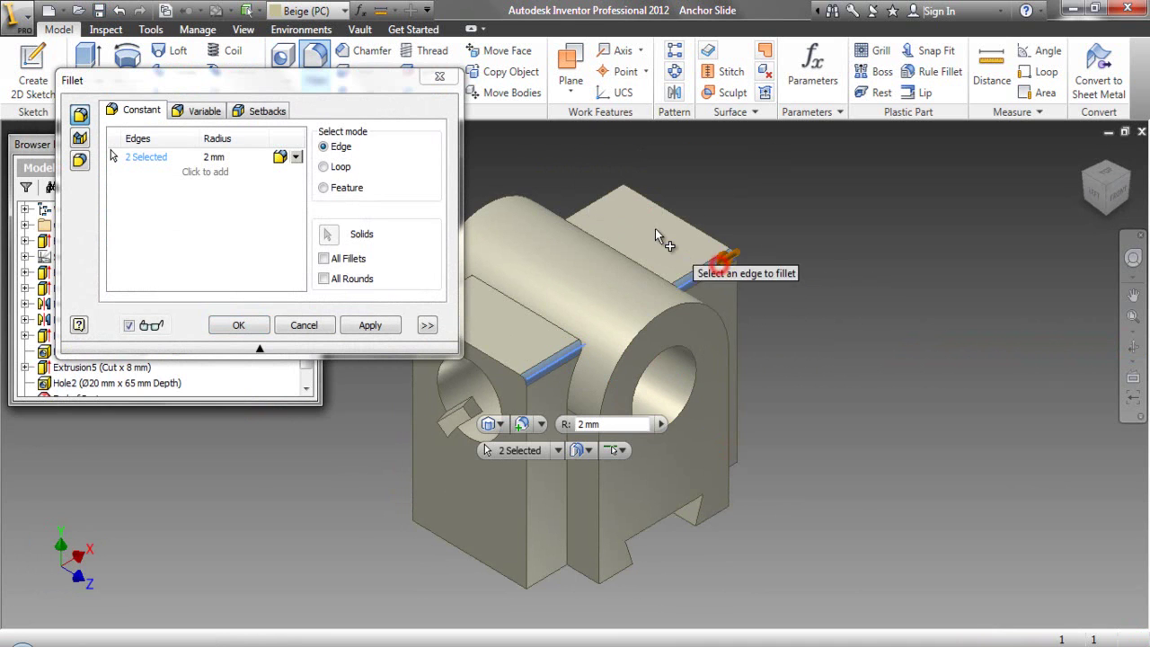
click(608, 198)
scroll(908, 309, down, 2)
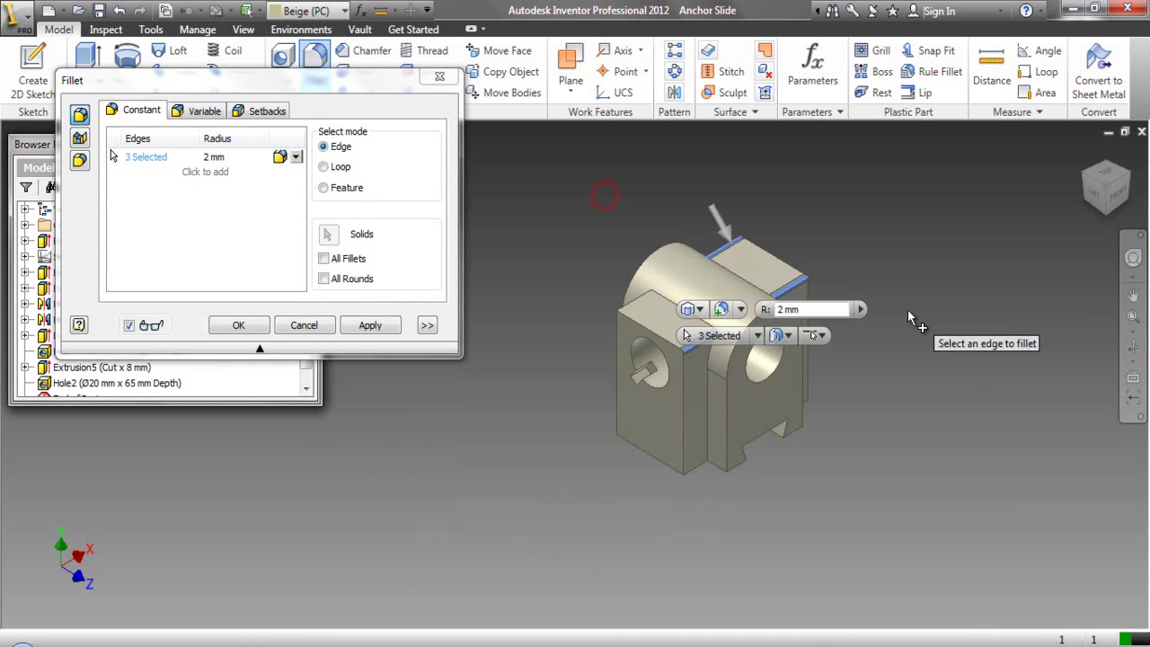
scroll(620, 311, up, 2)
click(634, 302)
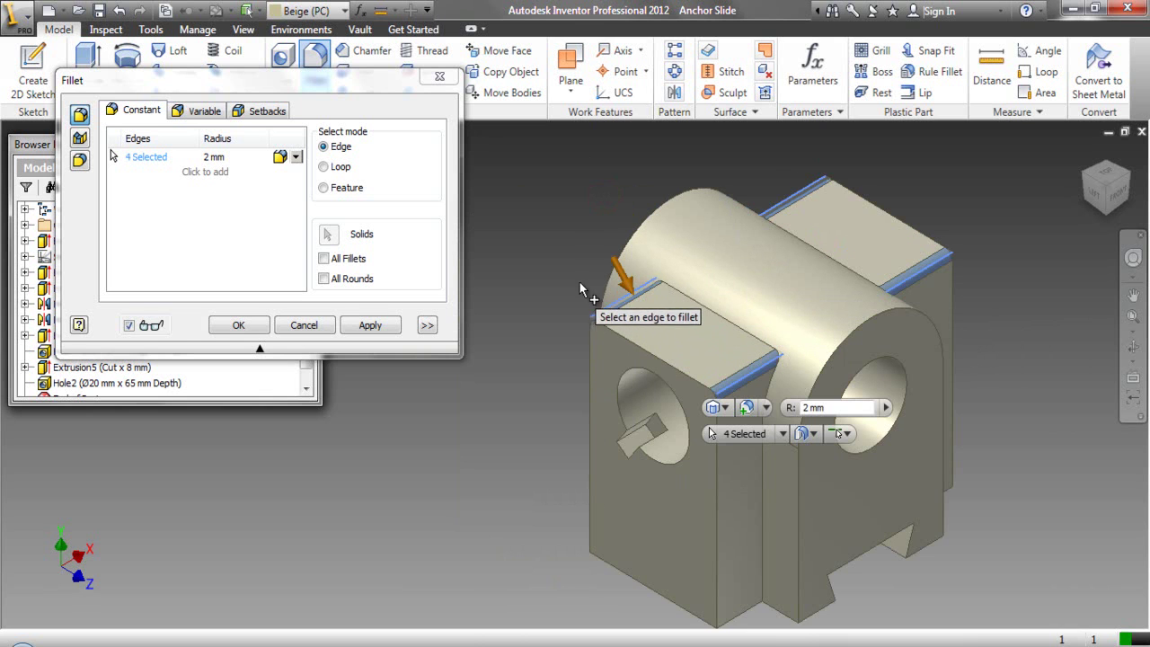
click(698, 309)
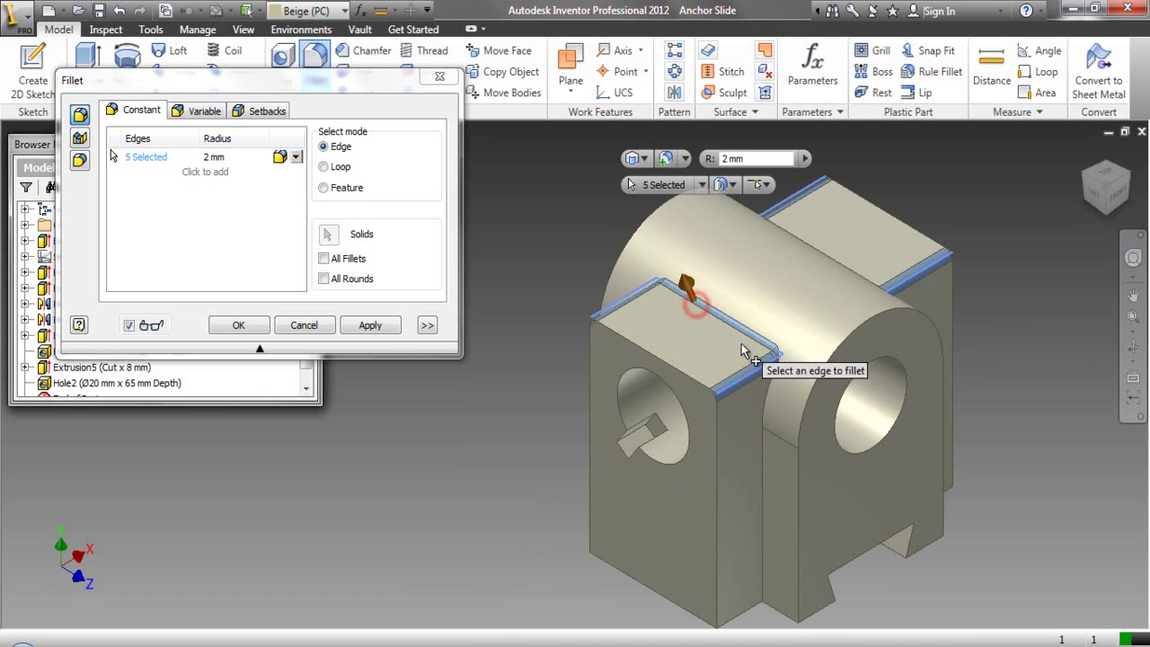
click(763, 406)
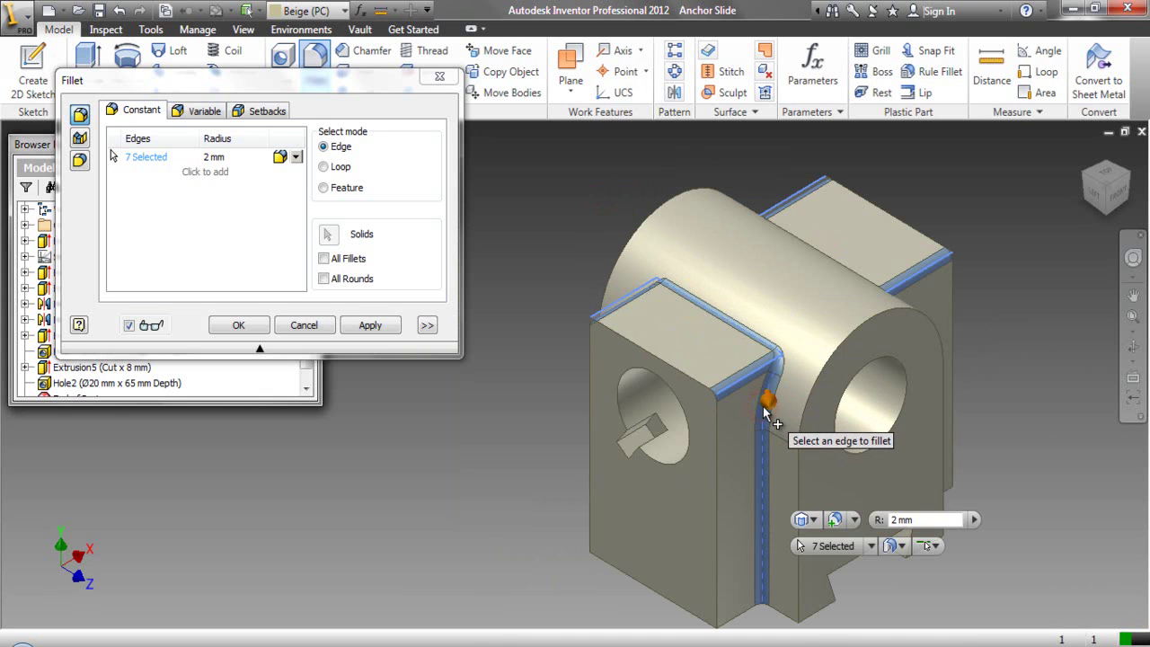